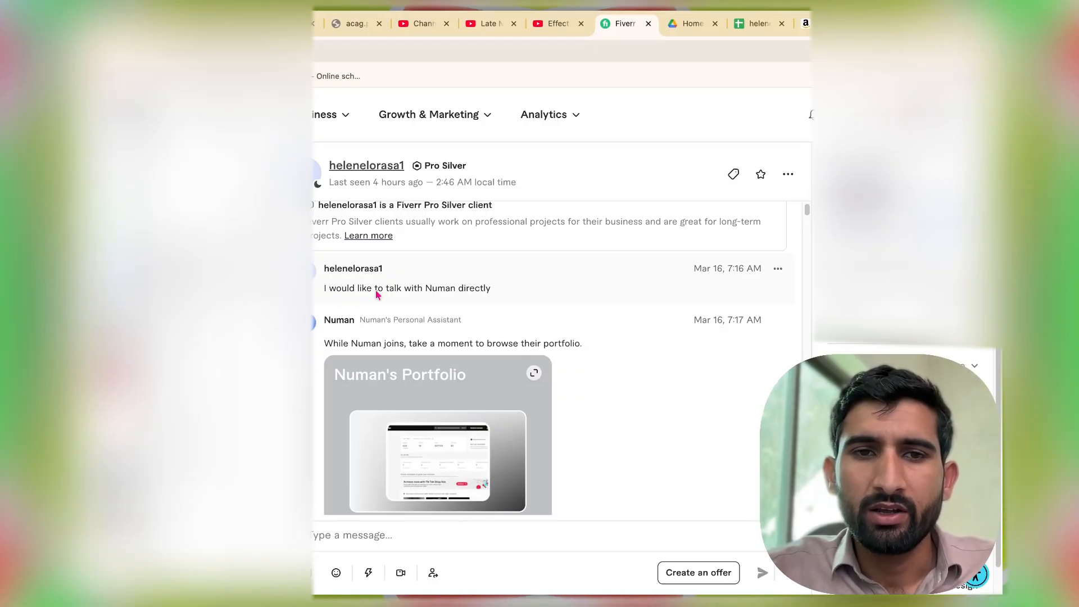
# Scroll through the client conversation to read the opening messages about TikTok Shop dropshipping and tracking.
pyautogui.scroll(-3, 429, 386)
pyautogui.scroll(-5, 429, 390)
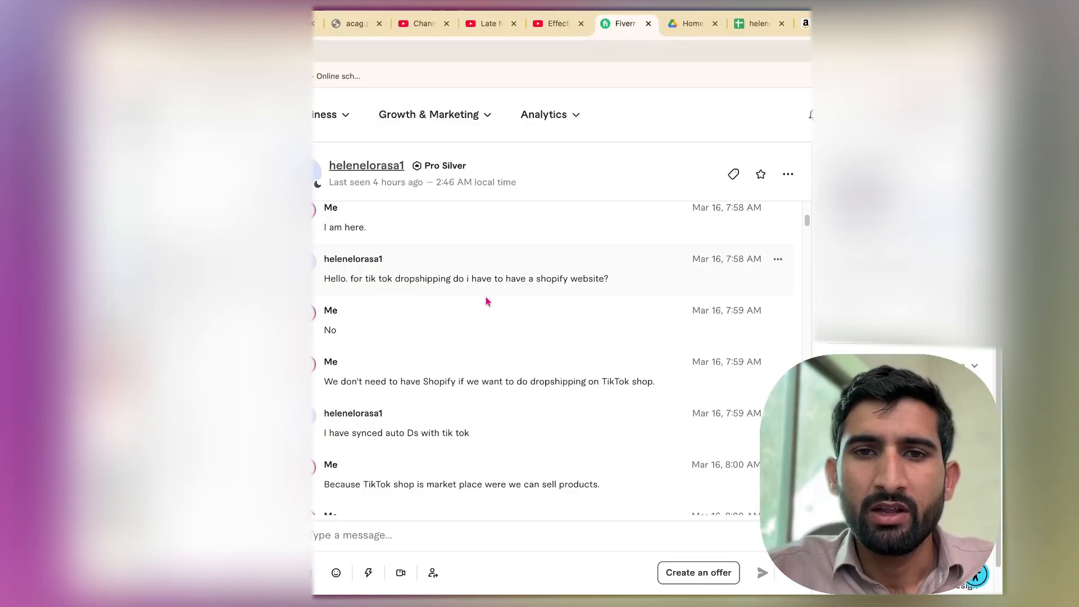
pyautogui.scroll(-1, 449, 338)
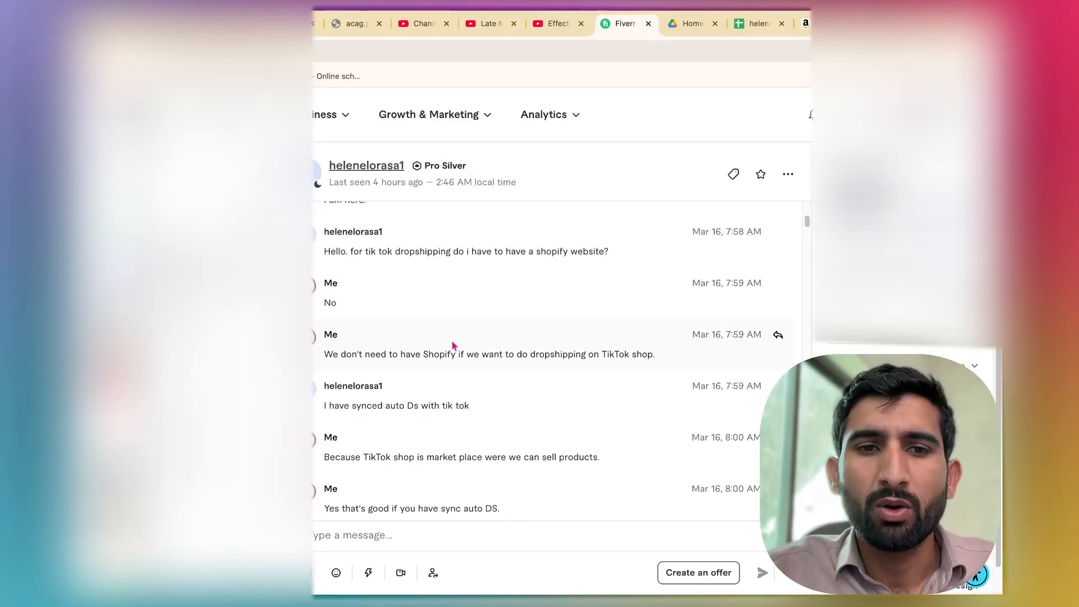
pyautogui.scroll(-2, 453, 345)
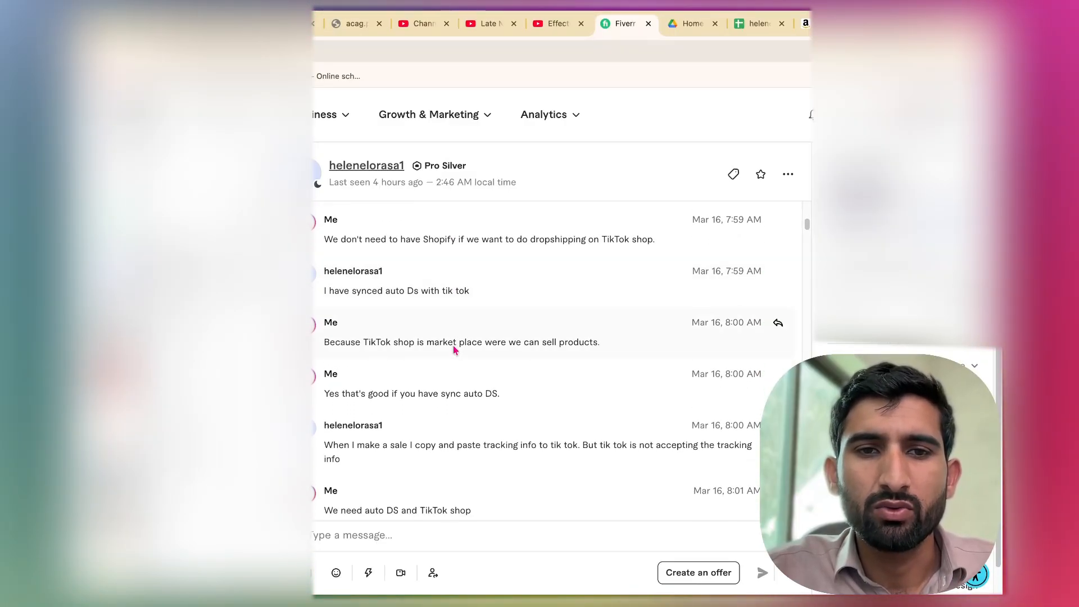
pyautogui.scroll(-3, 454, 348)
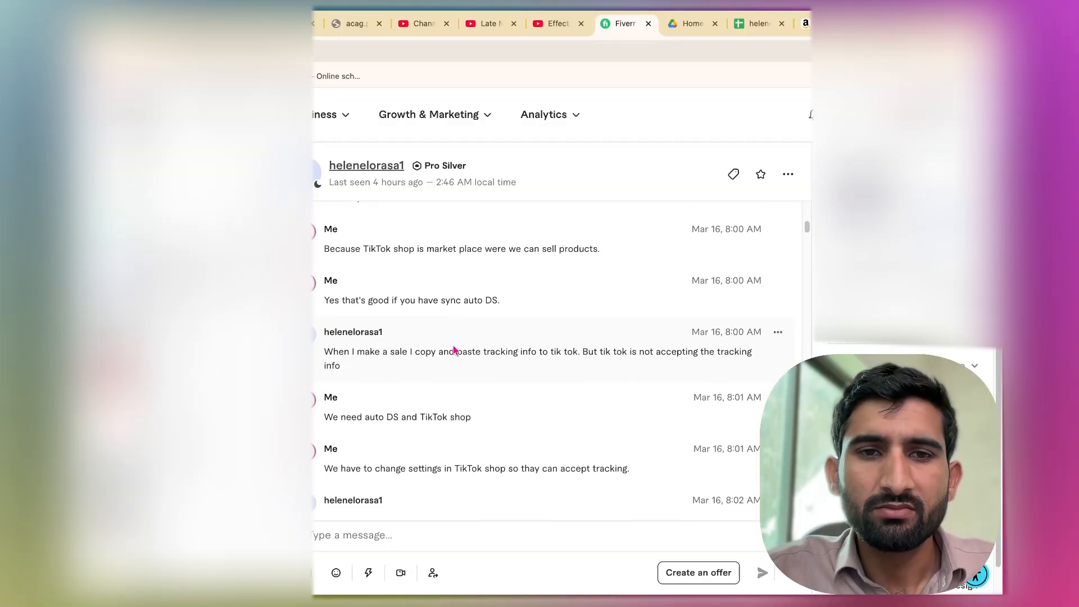
pyautogui.scroll(-1, 455, 348)
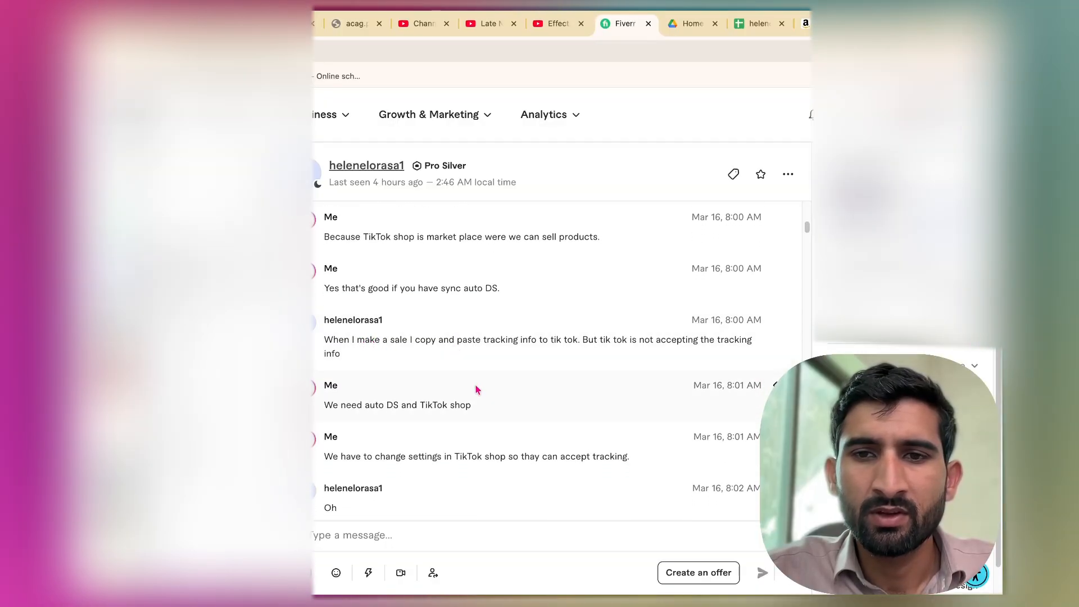
pyautogui.scroll(-1, 477, 389)
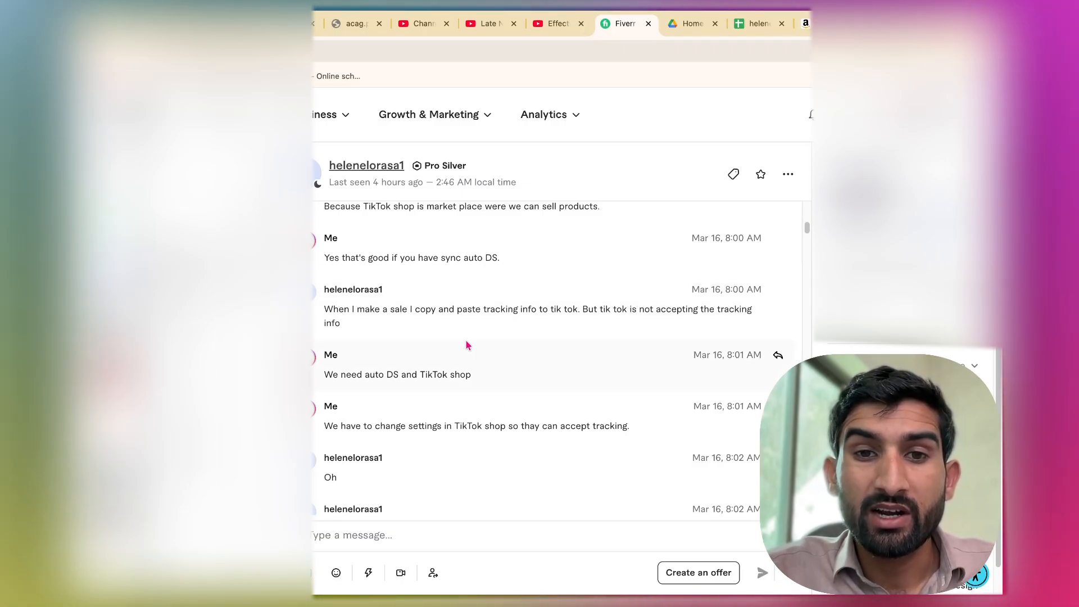
pyautogui.scroll(-1, 466, 345)
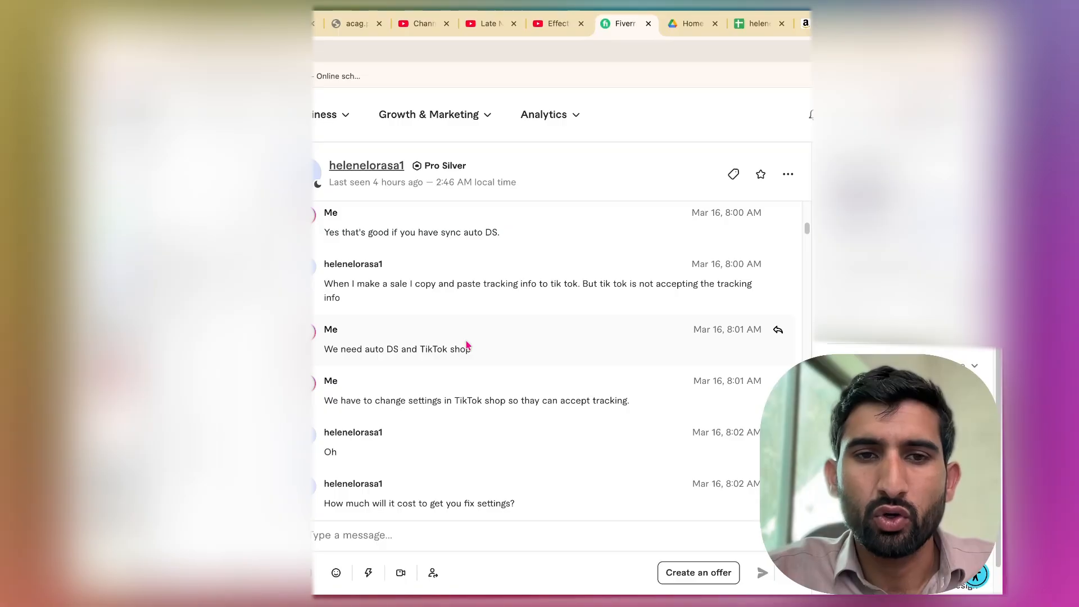
pyautogui.scroll(-2, 467, 344)
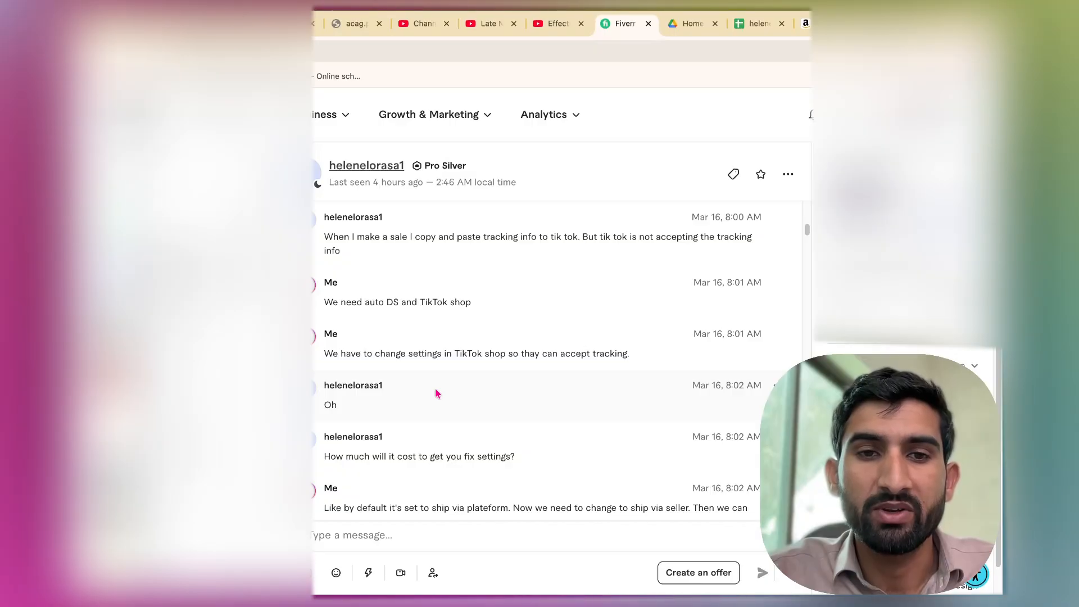
# Continue reading the chat messages about shipping settings and the seller's shipping screenshot.
pyautogui.scroll(-5, 436, 393)
pyautogui.scroll(-3, 436, 392)
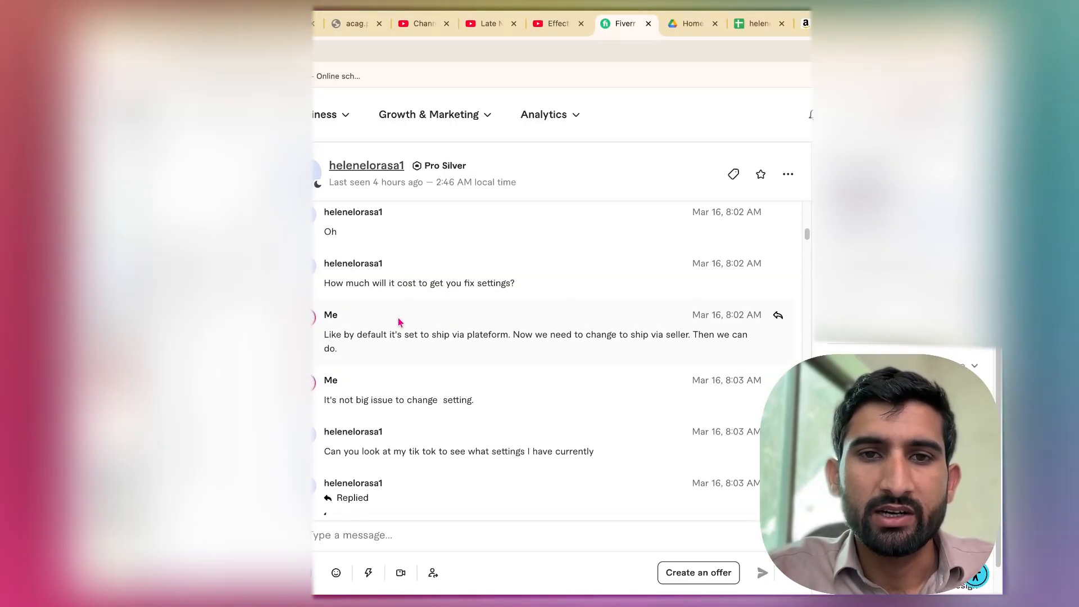
pyautogui.scroll(-2, 410, 388)
pyautogui.scroll(-4, 410, 387)
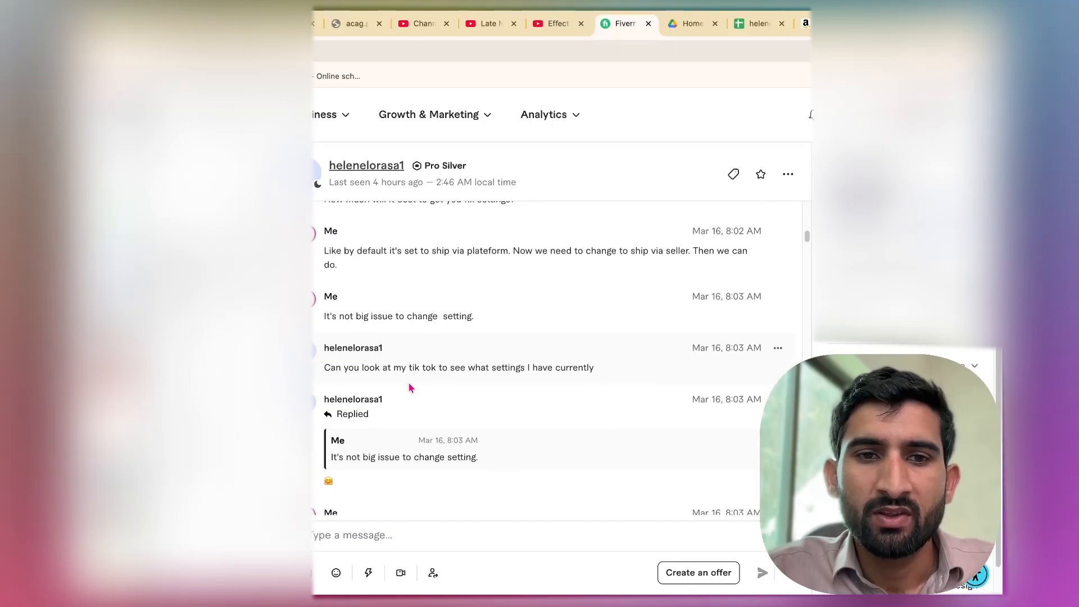
pyautogui.scroll(-10, 396, 426)
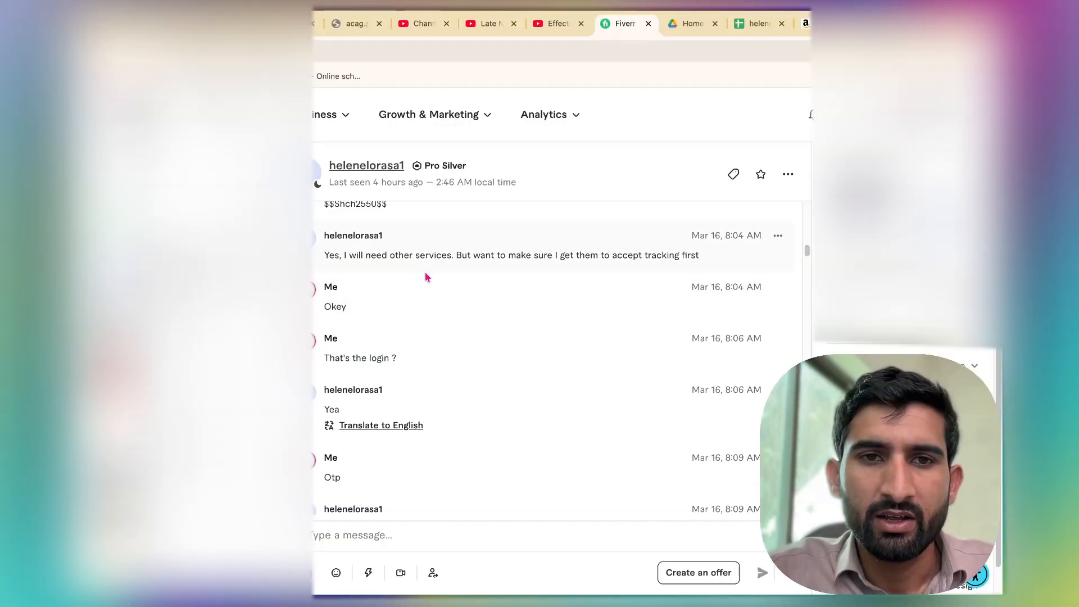
pyautogui.scroll(-5, 400, 339)
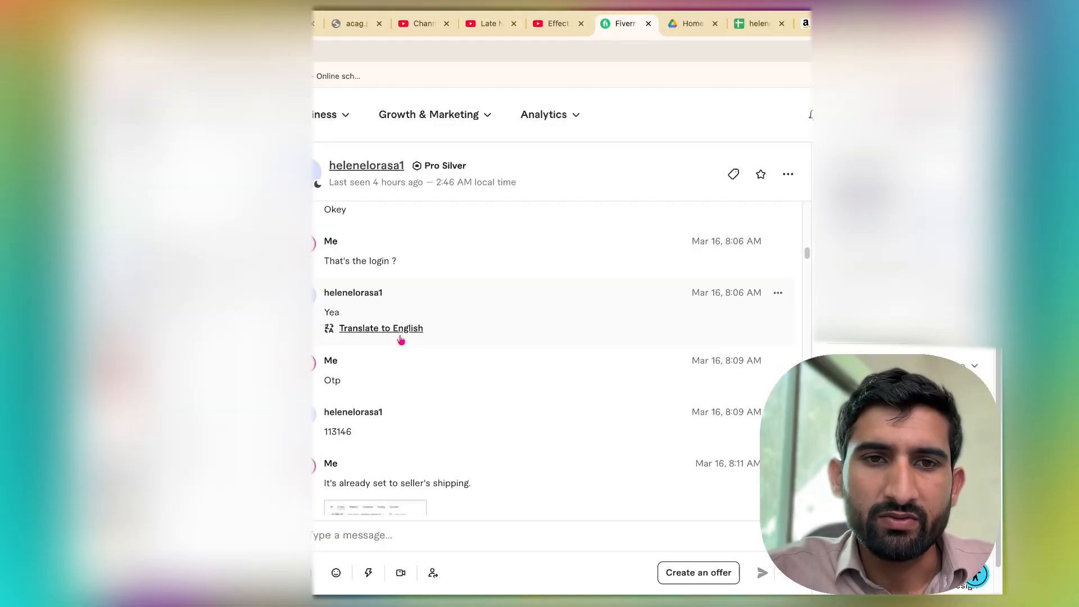
pyautogui.scroll(-8, 406, 415)
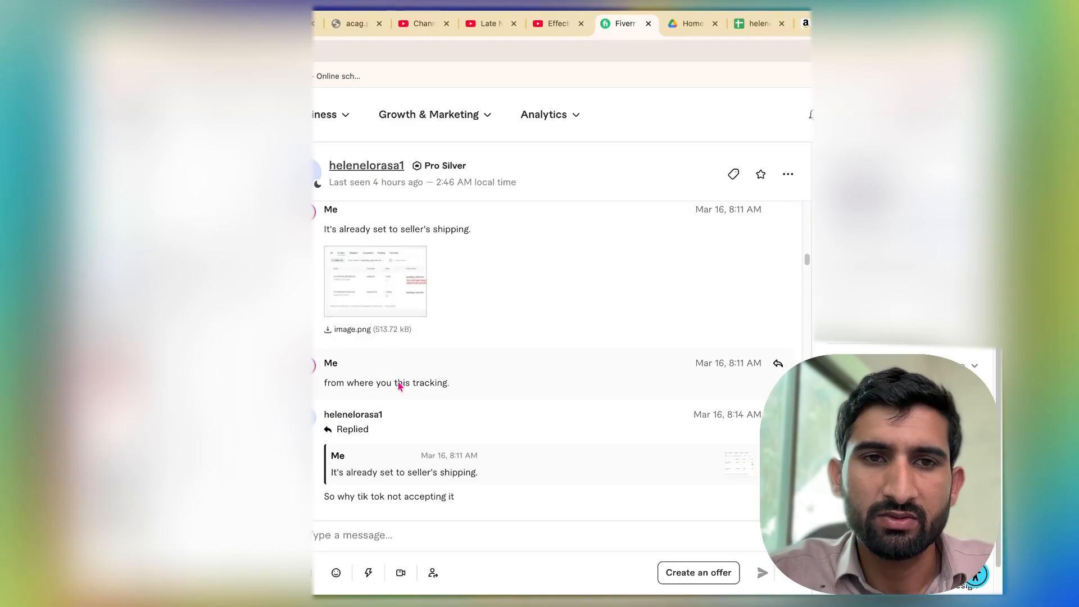
pyautogui.scroll(-1, 398, 382)
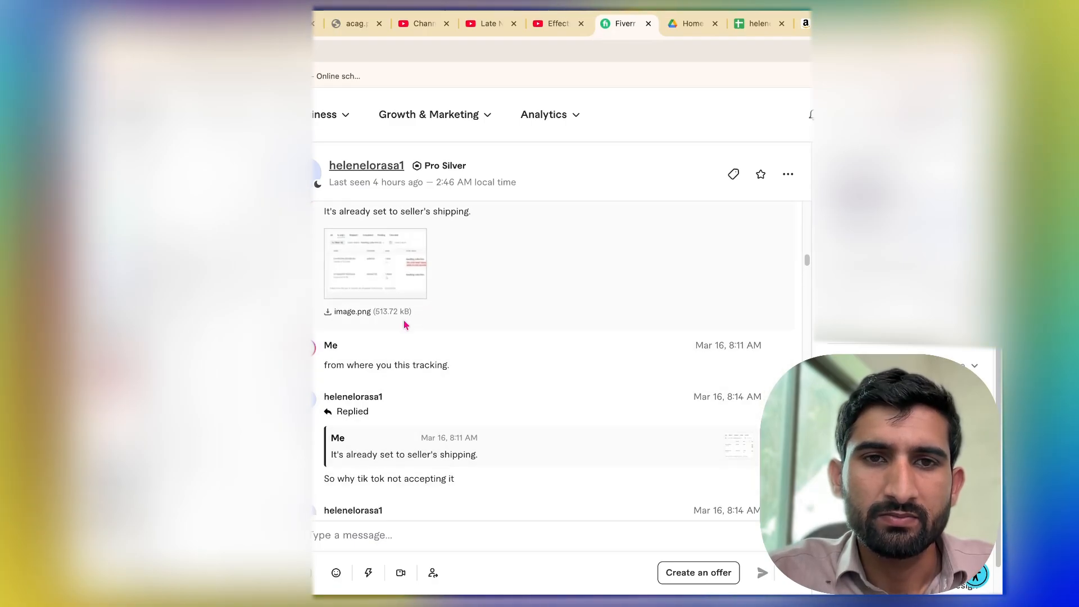
# Open the shared image.png screenshot of the orders in a new tab, then return to the Fiverr chat.
pyautogui.click(385, 288)
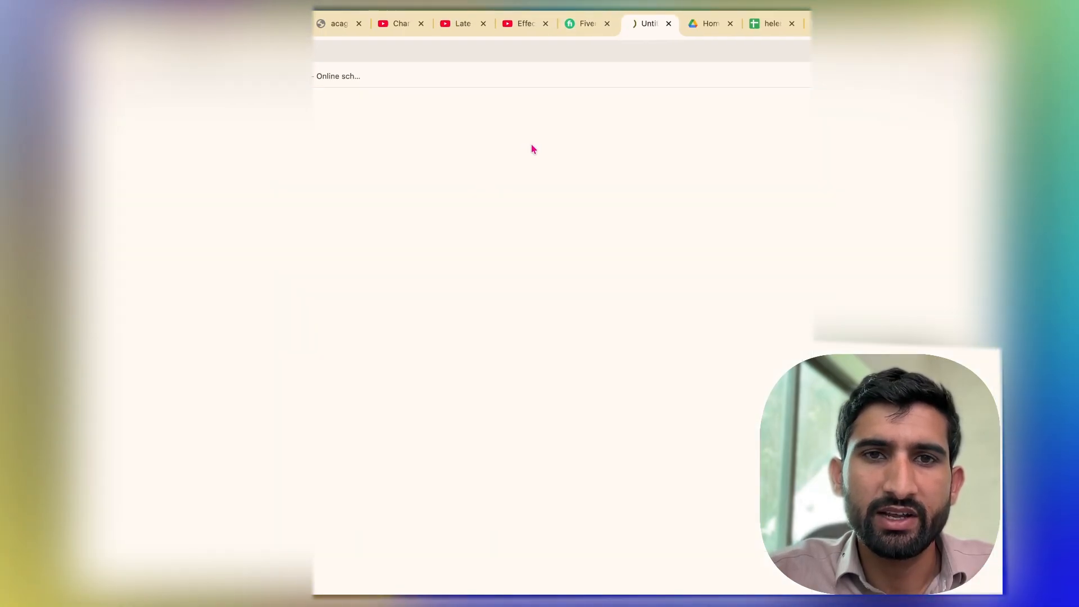
pyautogui.click(586, 26)
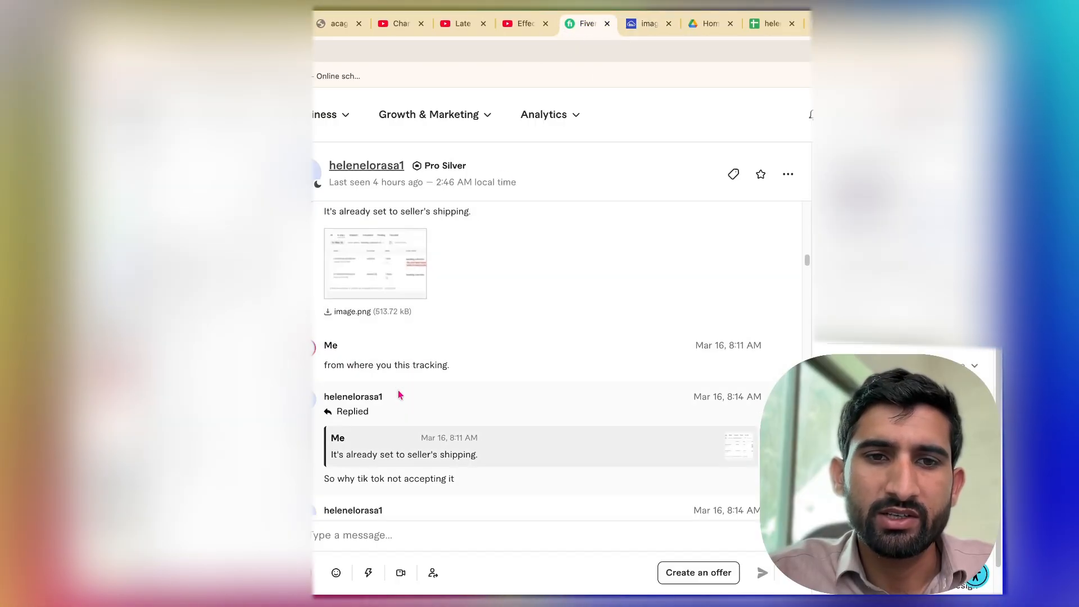
# Read further down the conversation about replacing tracking numbers and the cost of adding products.
pyautogui.scroll(-4, 398, 394)
pyautogui.scroll(-1, 398, 393)
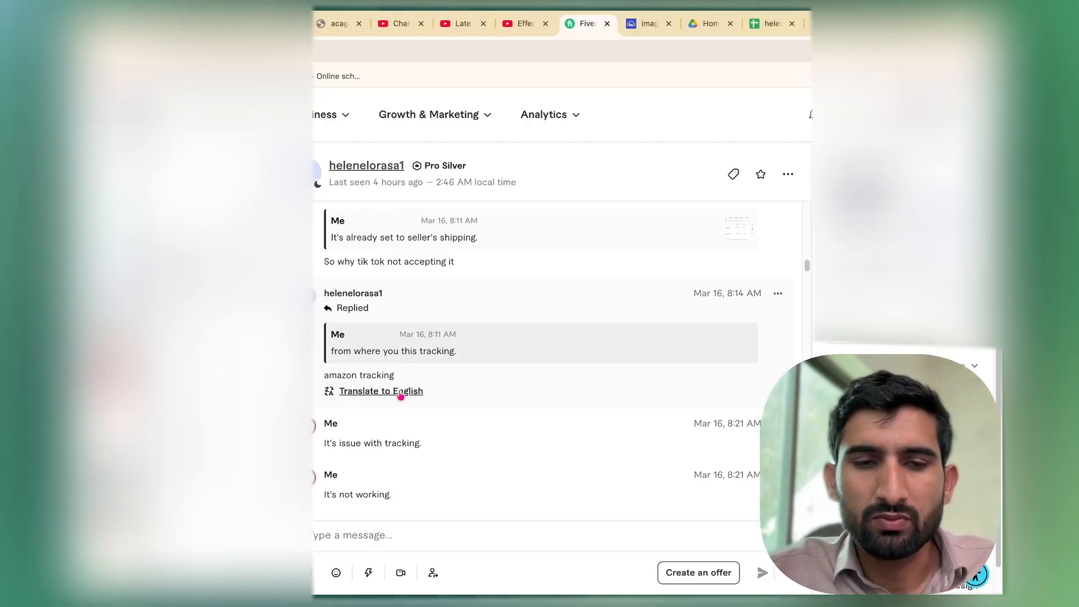
pyautogui.scroll(-1, 400, 394)
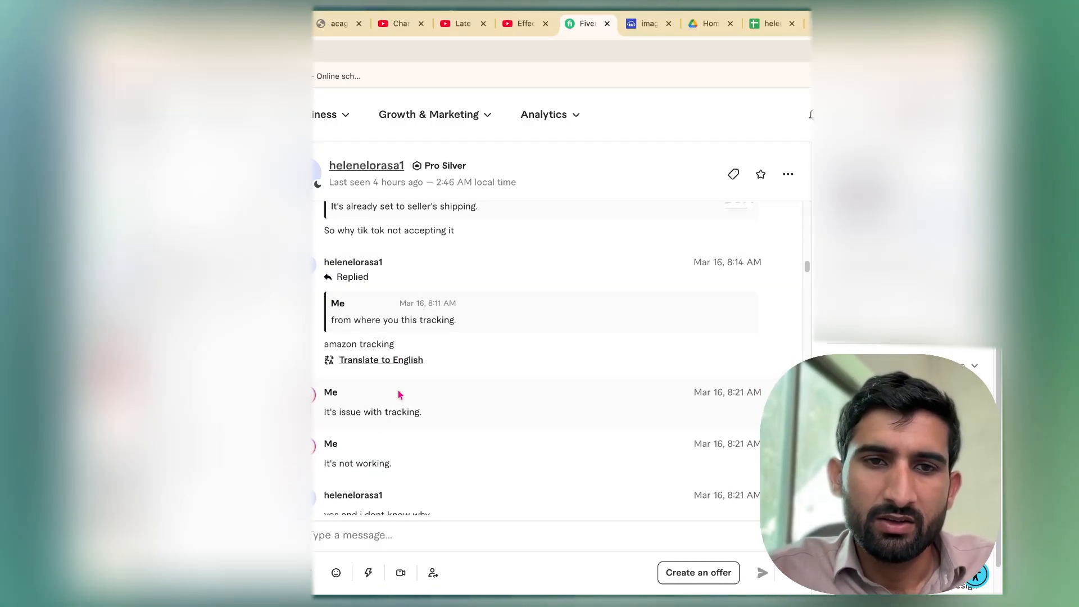
pyautogui.scroll(-5, 400, 394)
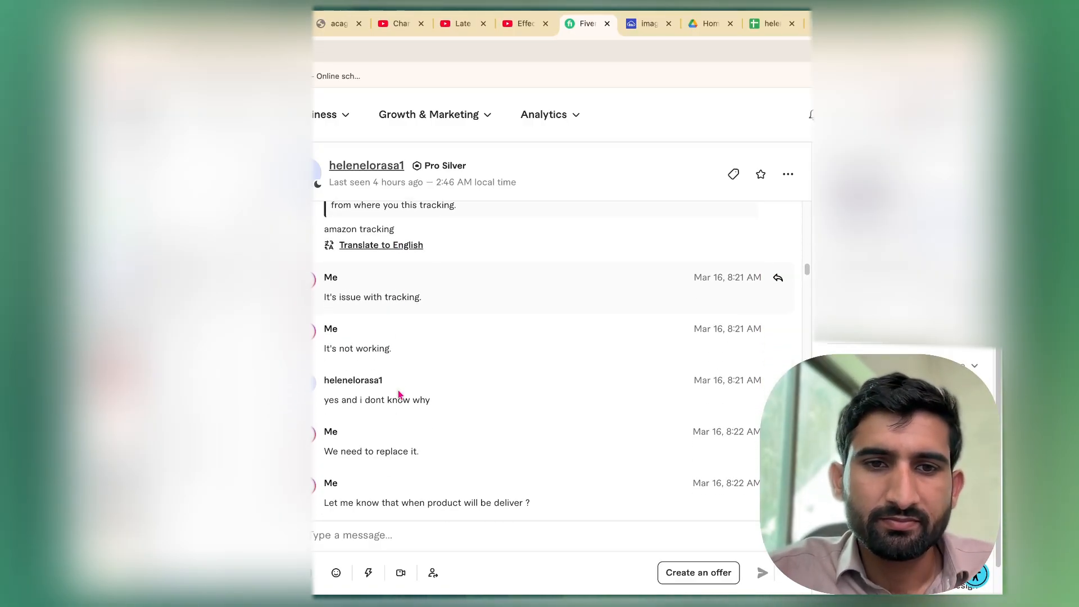
pyautogui.scroll(-10, 400, 394)
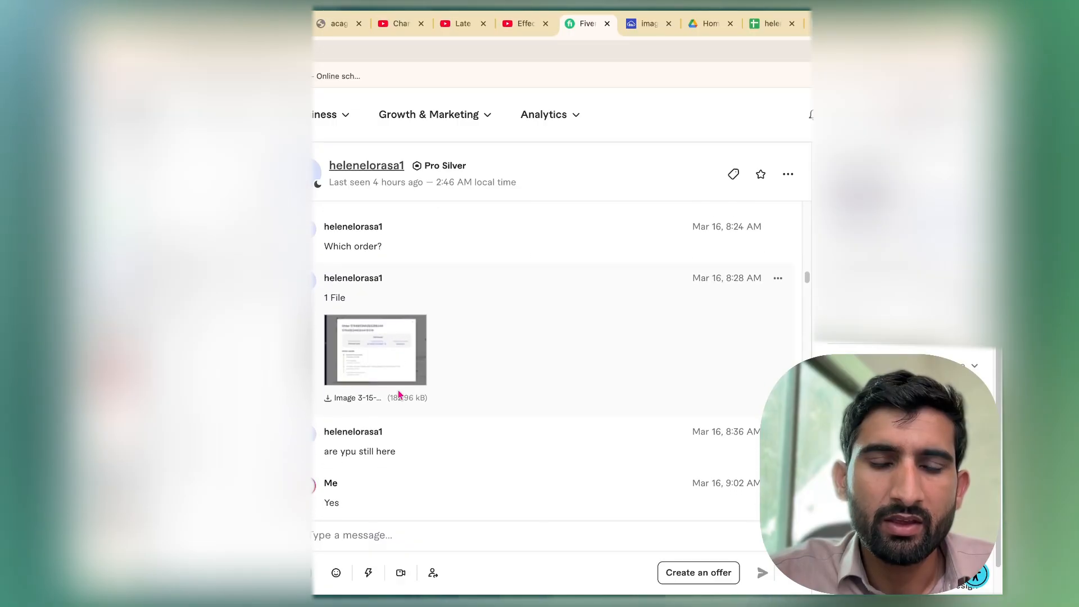
pyautogui.scroll(-5, 400, 394)
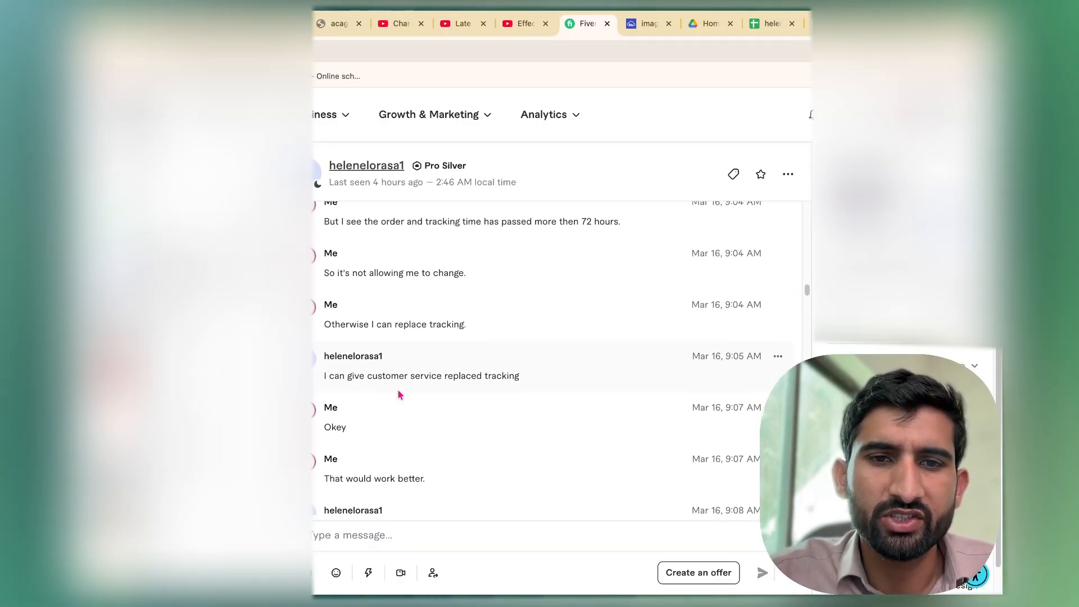
pyautogui.scroll(-5, 399, 394)
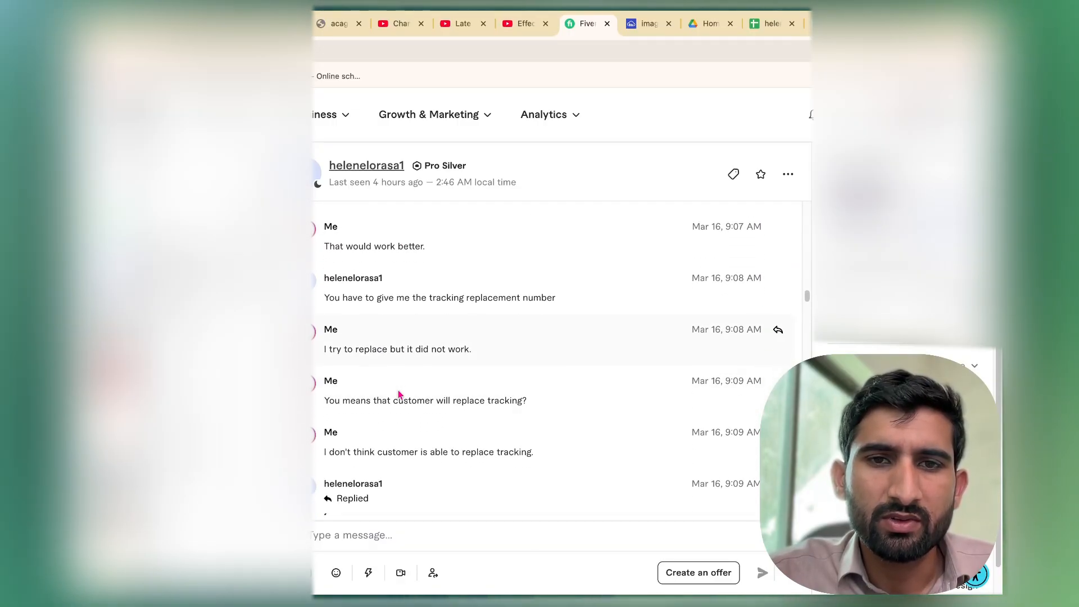
pyautogui.scroll(-6, 399, 395)
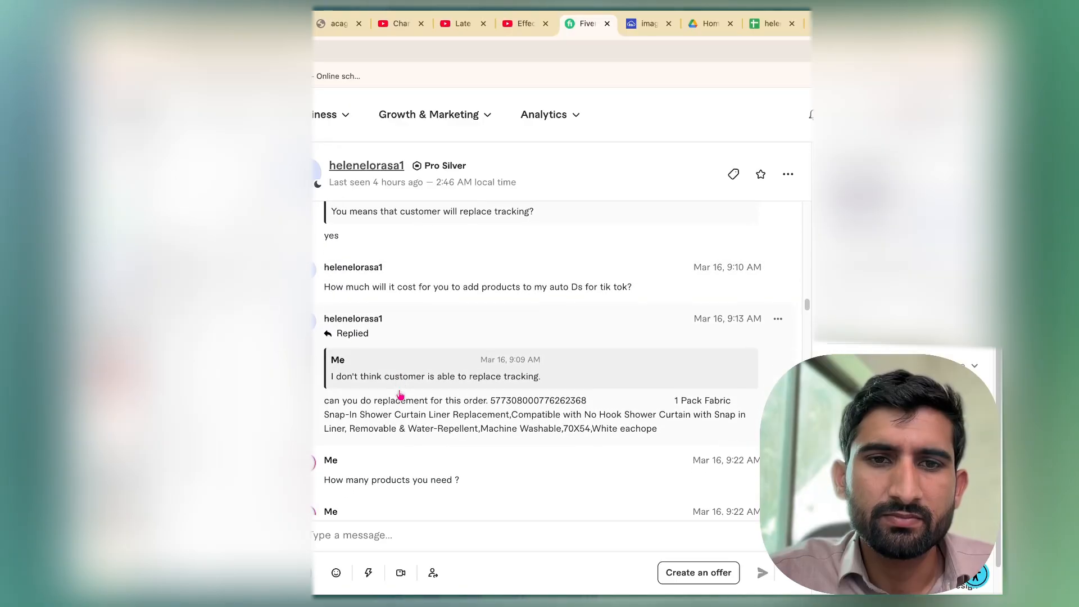
pyautogui.scroll(-4, 400, 394)
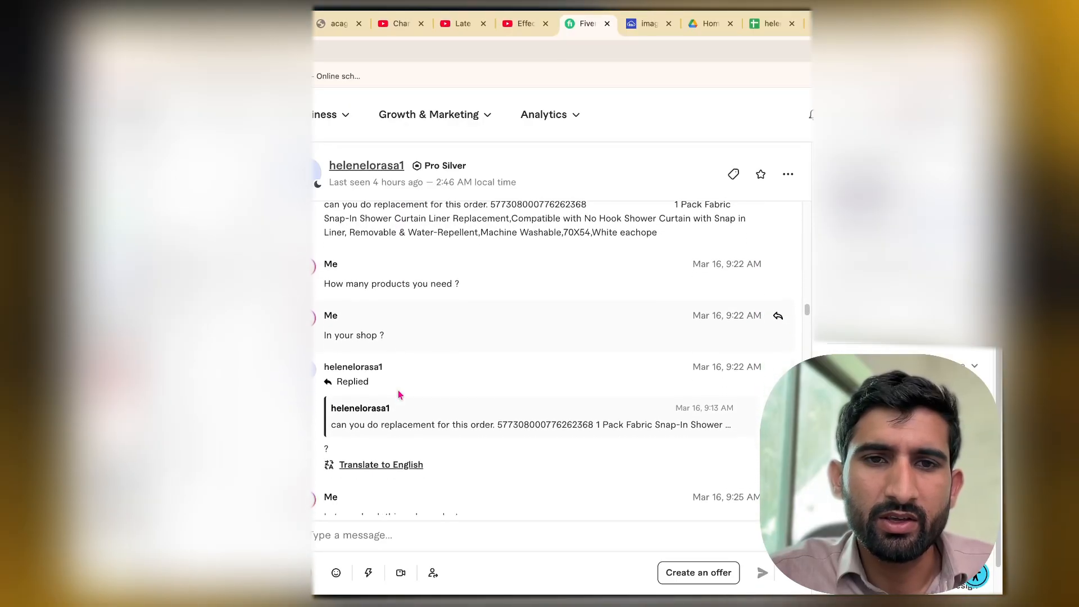
pyautogui.scroll(-7, 399, 394)
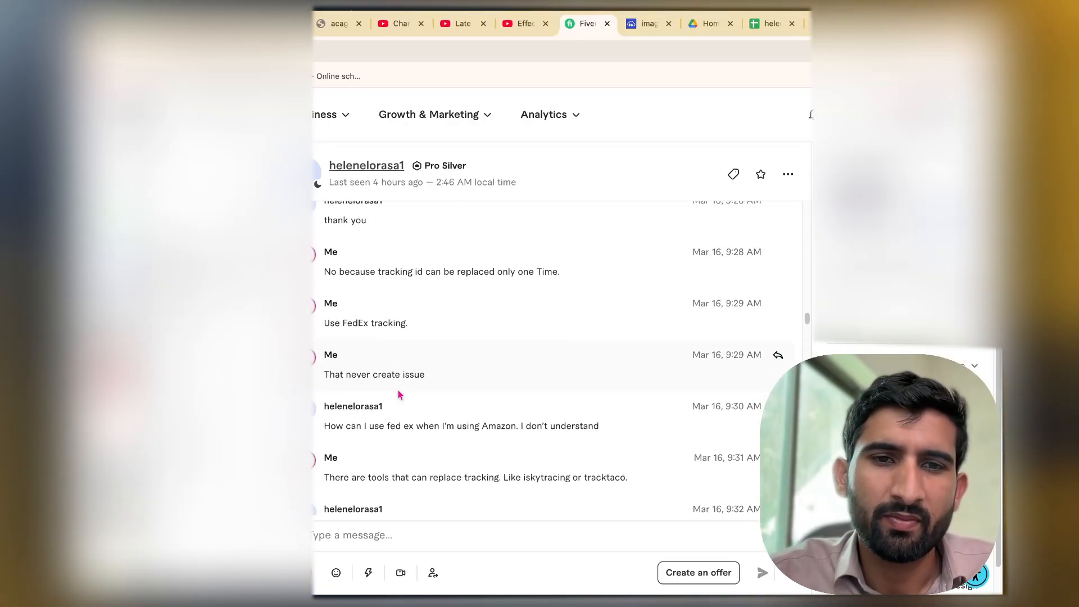
pyautogui.scroll(-1, 400, 394)
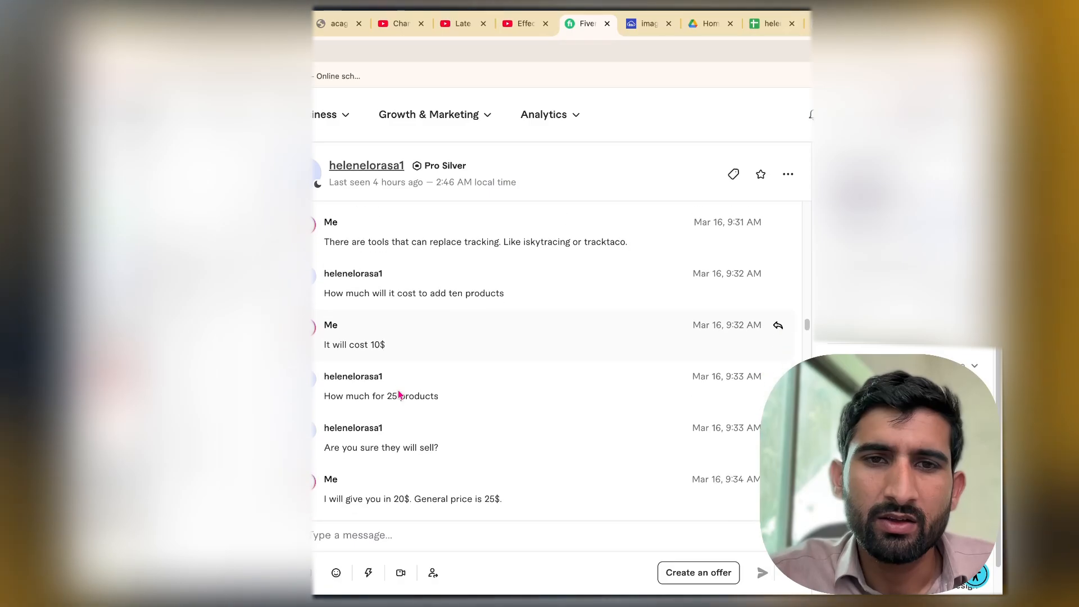
# Review the pricing messages for 25 products and the discussion about optimizing the listings.
pyautogui.scroll(1, 400, 394)
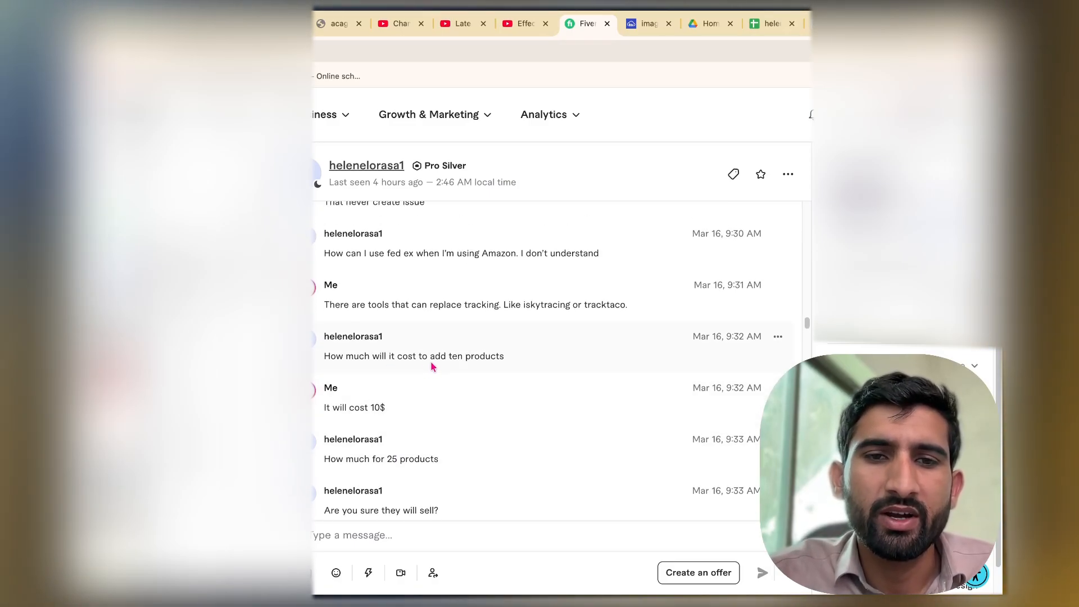
pyautogui.scroll(-1, 431, 386)
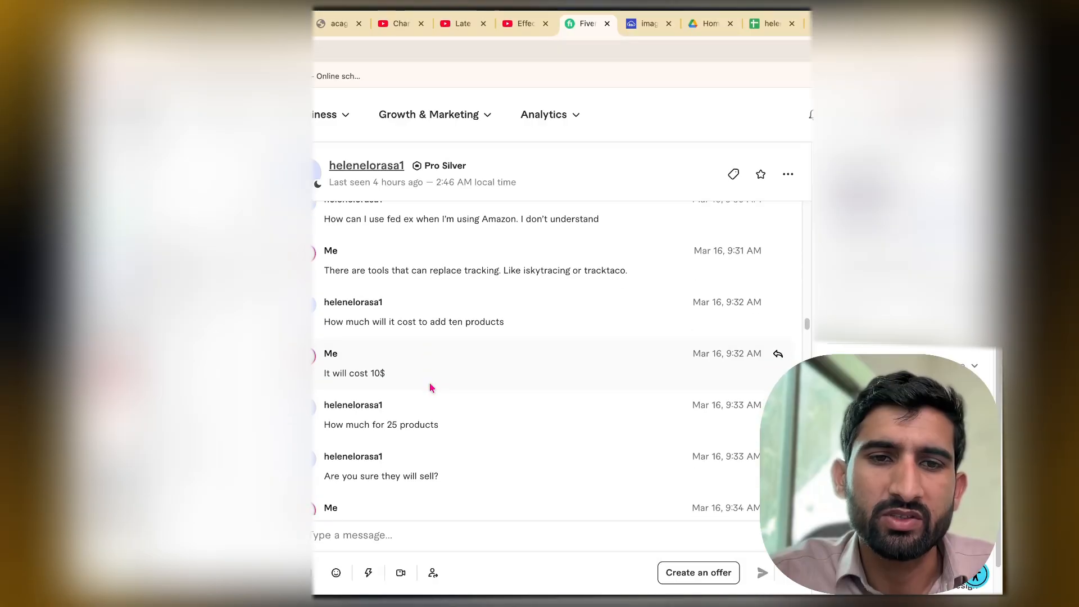
pyautogui.scroll(-1, 403, 414)
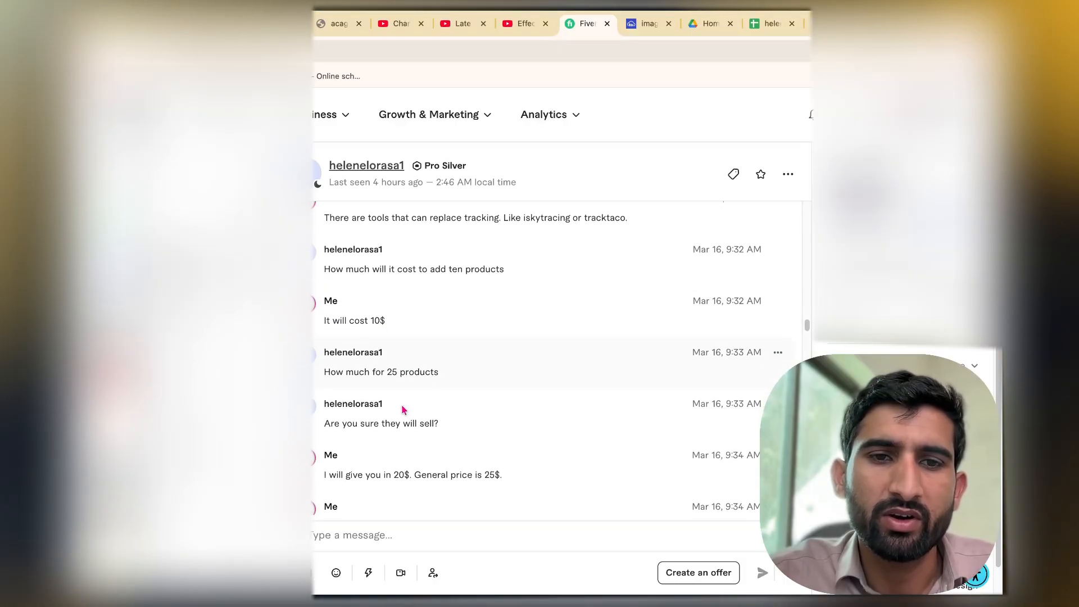
pyautogui.scroll(-1, 398, 403)
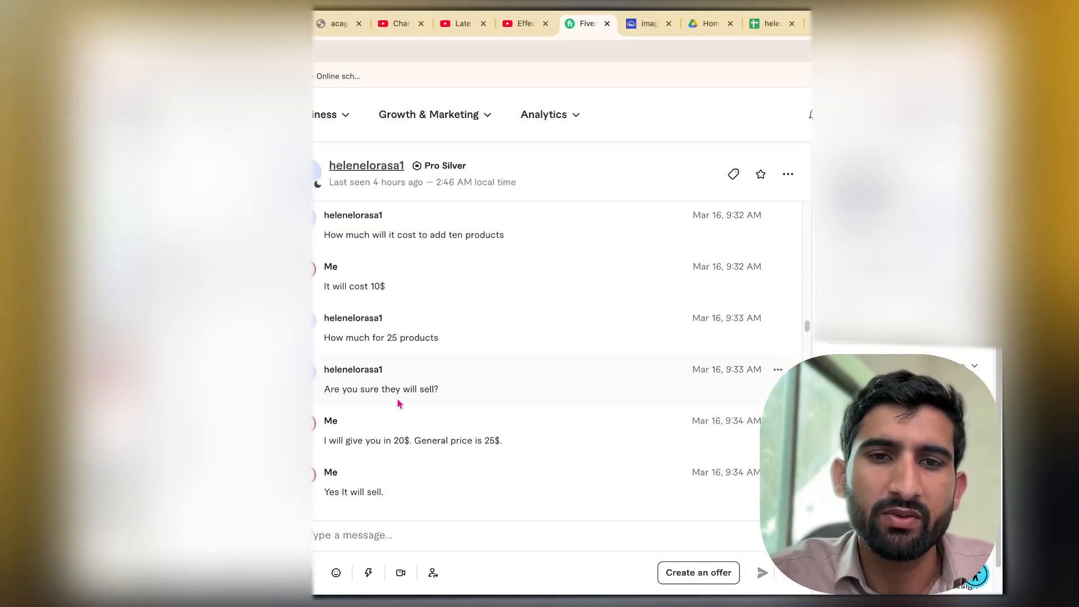
pyautogui.scroll(-2, 397, 404)
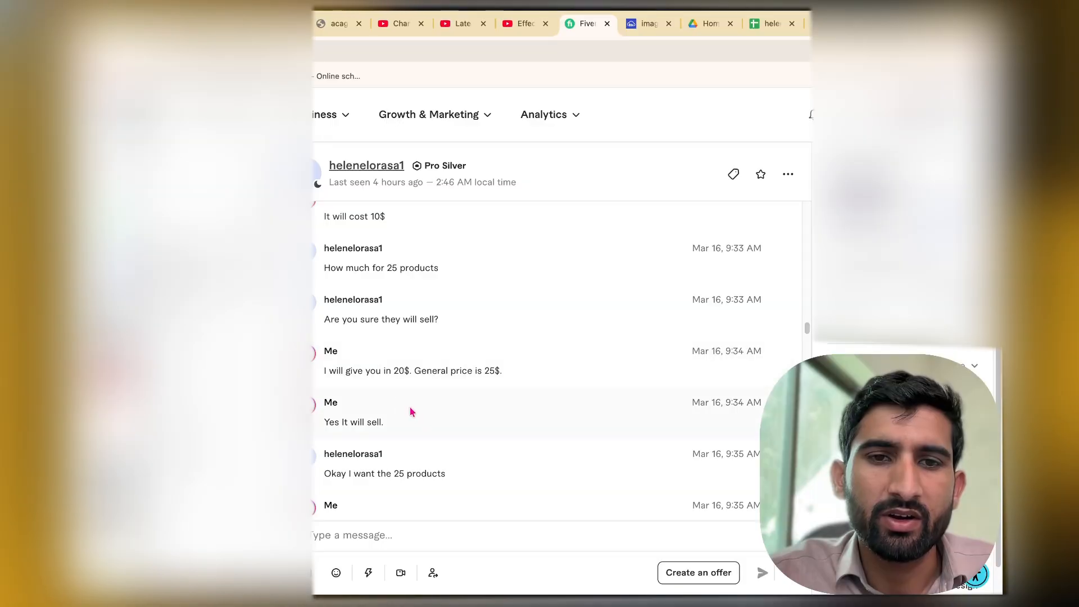
pyautogui.scroll(-5, 410, 412)
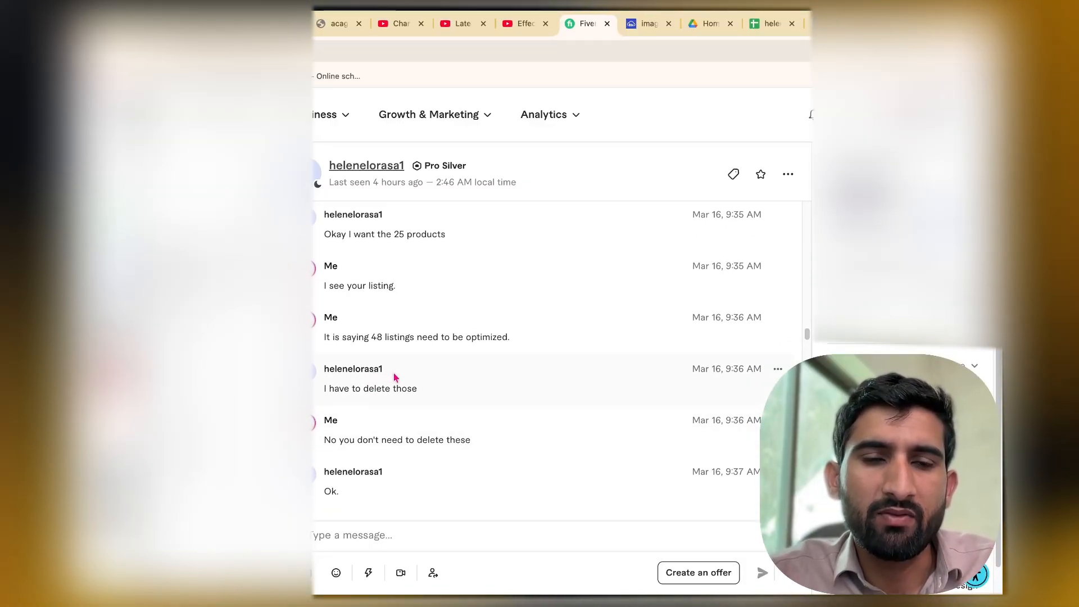
pyautogui.scroll(-1, 394, 372)
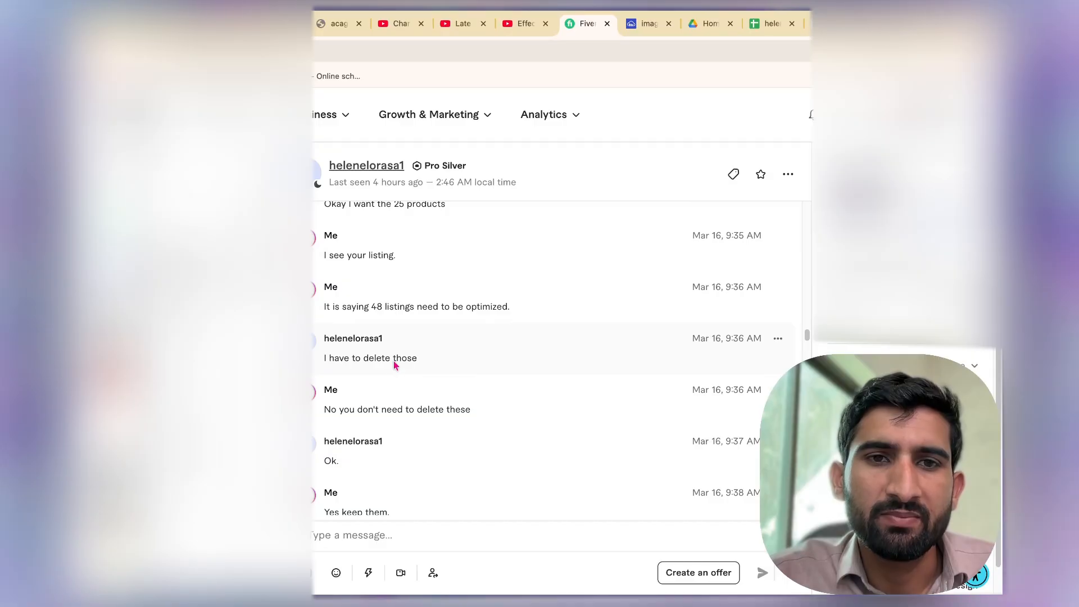
pyautogui.scroll(-2, 385, 326)
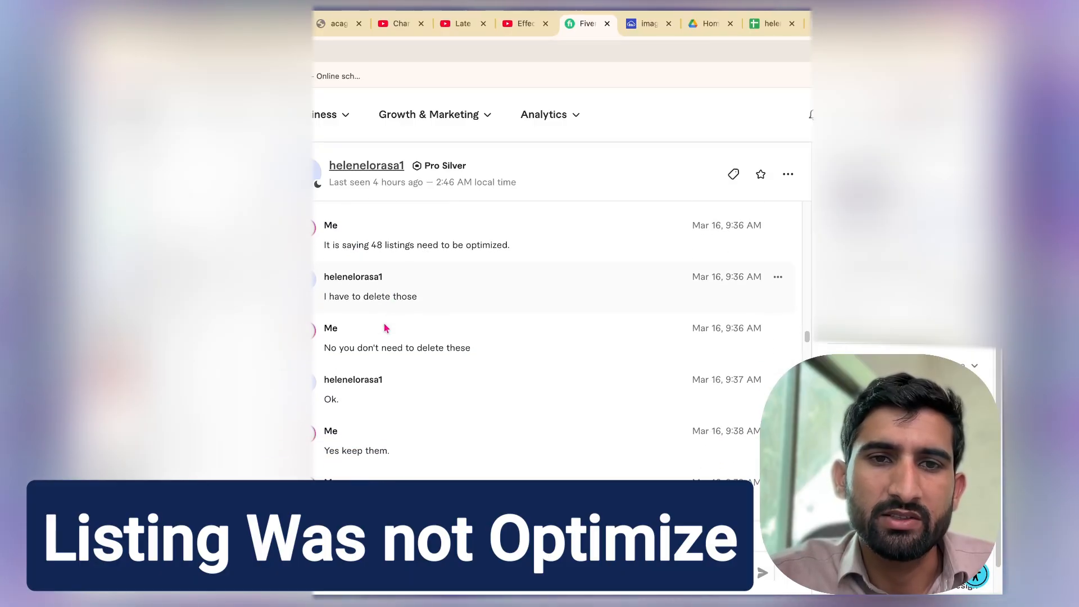
pyautogui.scroll(-3, 385, 328)
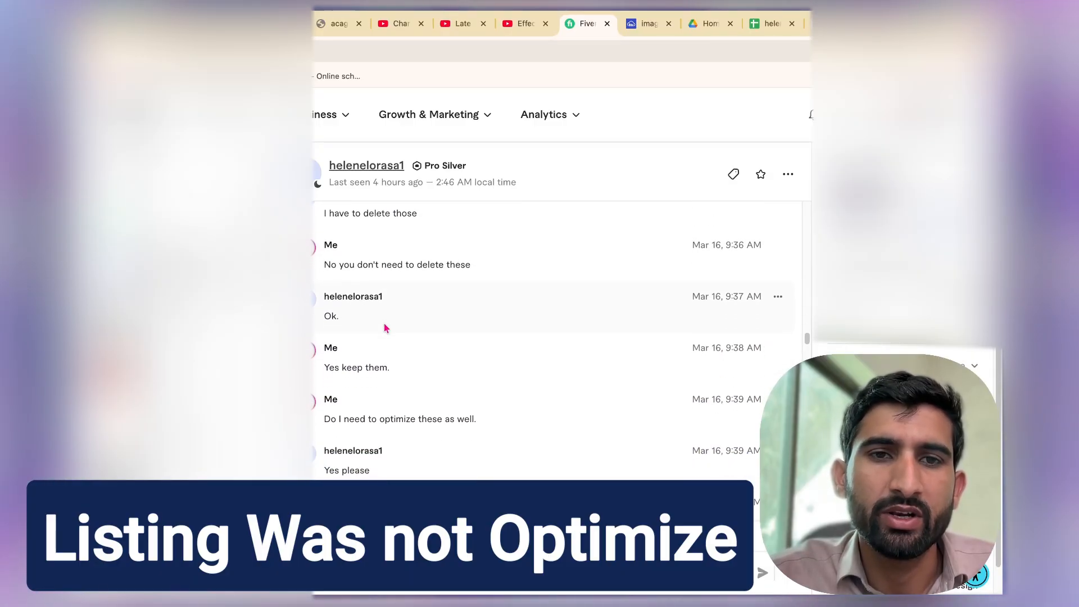
# Read the chat messages about reactivating and optimizing the listings and the custom offer for adding products.
pyautogui.scroll(-3, 385, 327)
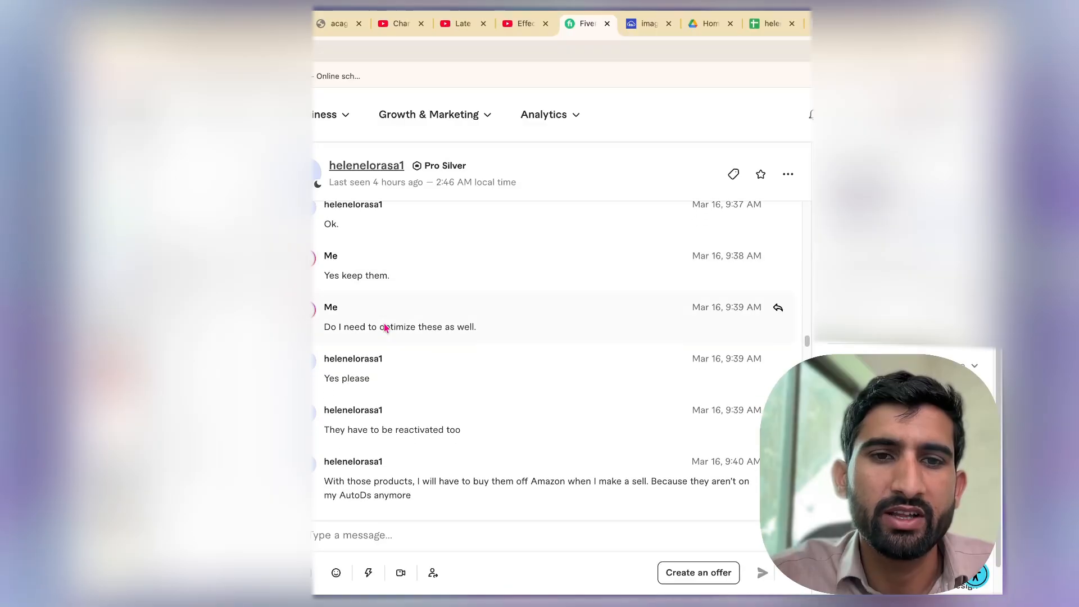
pyautogui.scroll(-3, 392, 412)
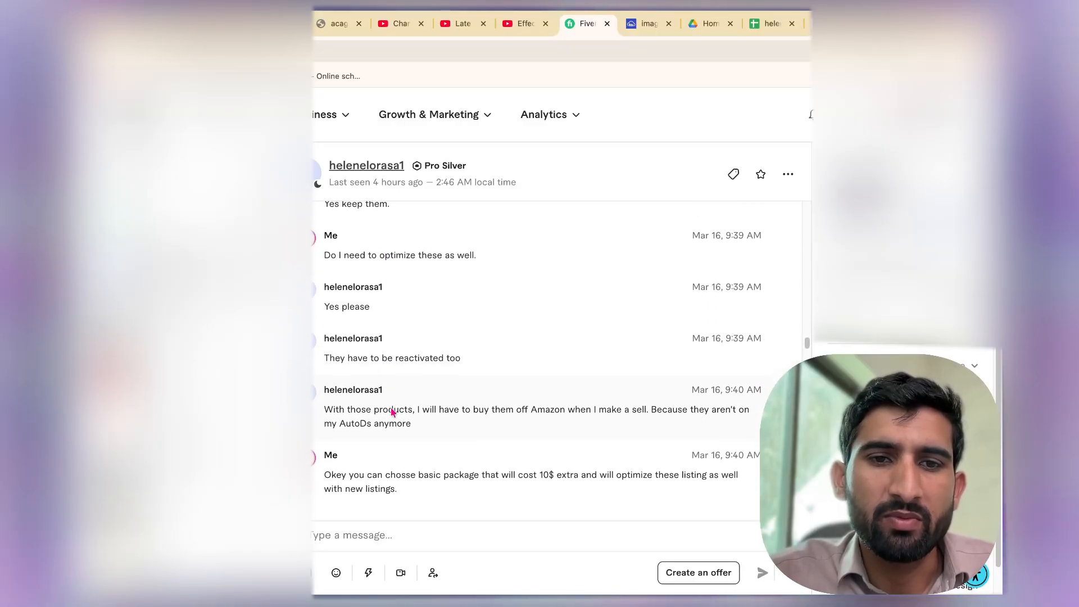
pyautogui.scroll(-5, 390, 409)
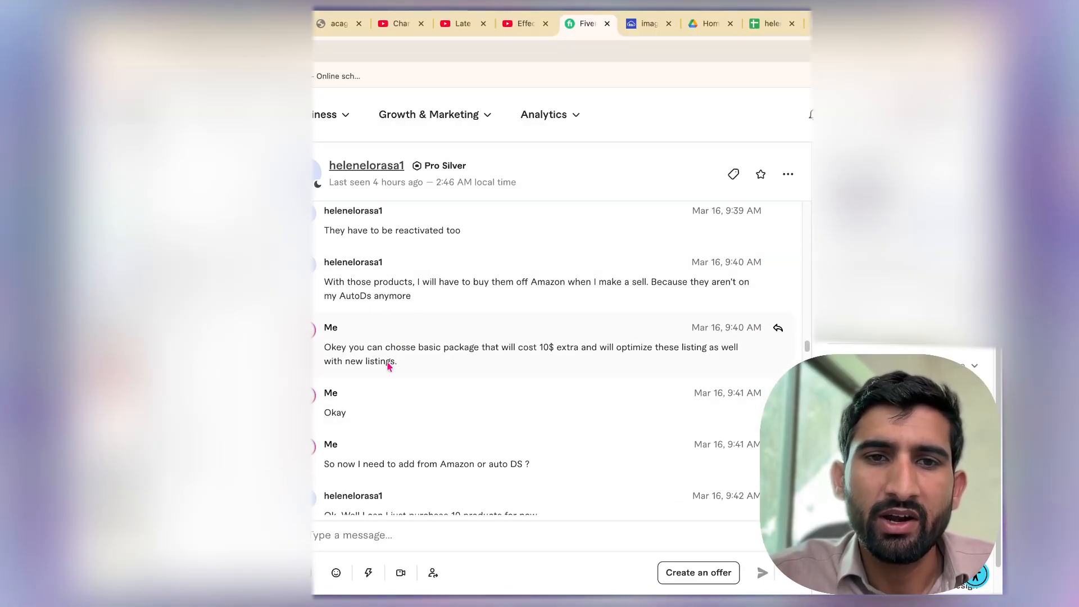
pyautogui.scroll(-15, 403, 427)
pyautogui.scroll(4, 403, 430)
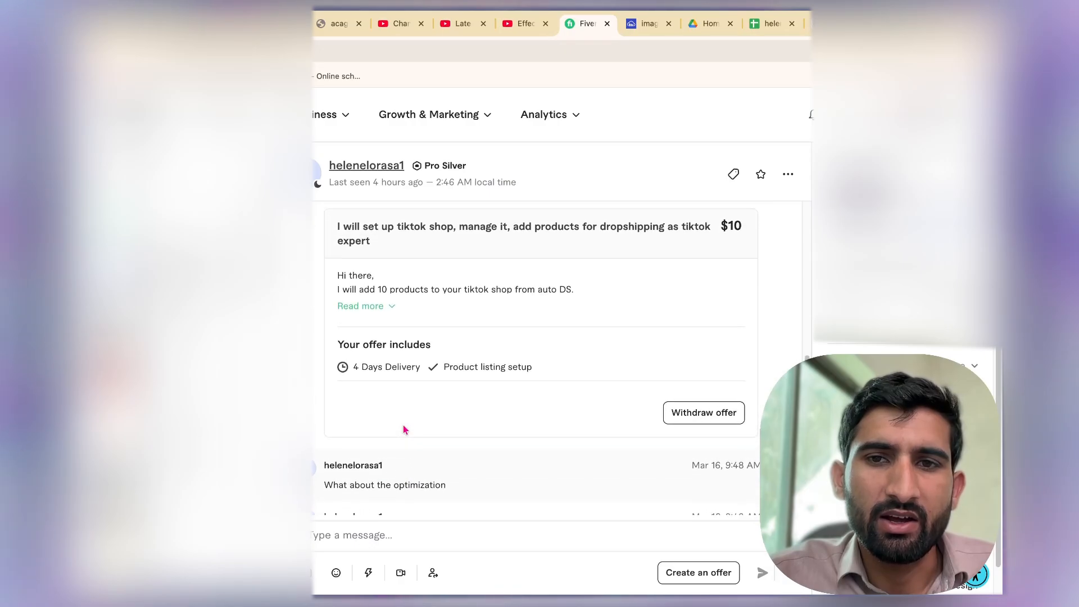
pyautogui.scroll(3, 403, 430)
pyautogui.scroll(-20, 404, 430)
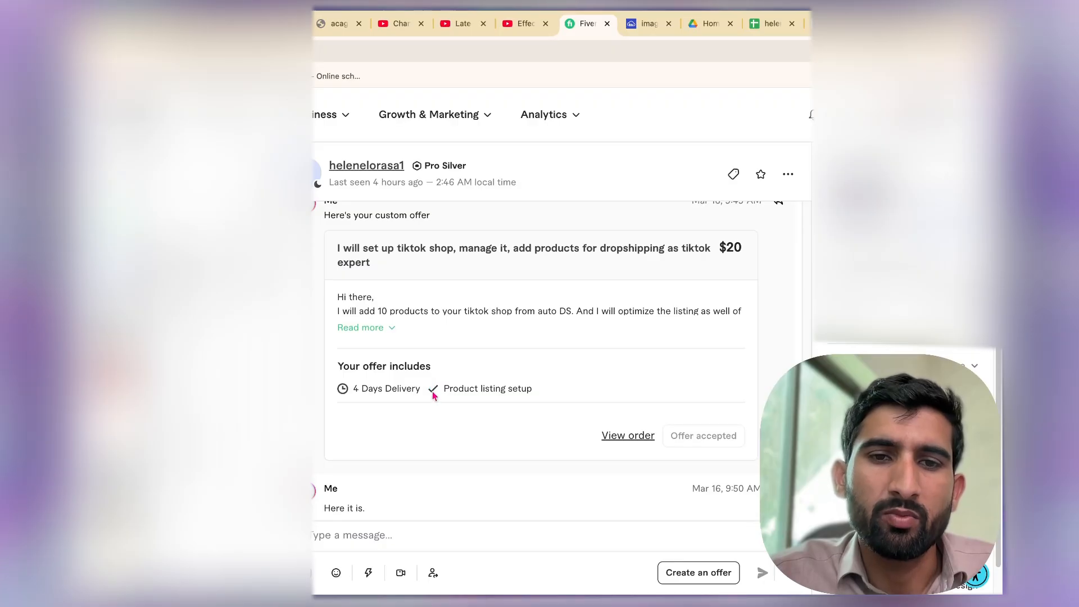
# Read the accepted $20 offer and the following messages about using AutoDS or Amazon products directly.
pyautogui.scroll(-3, 433, 395)
pyautogui.scroll(1, 433, 395)
pyautogui.scroll(-2, 433, 395)
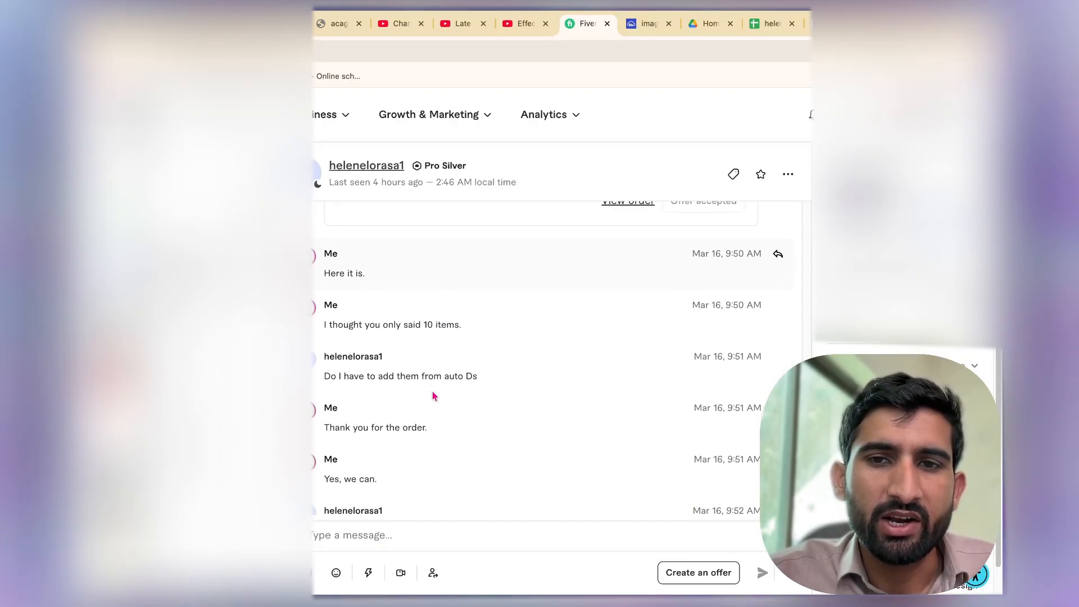
pyautogui.scroll(-3, 433, 396)
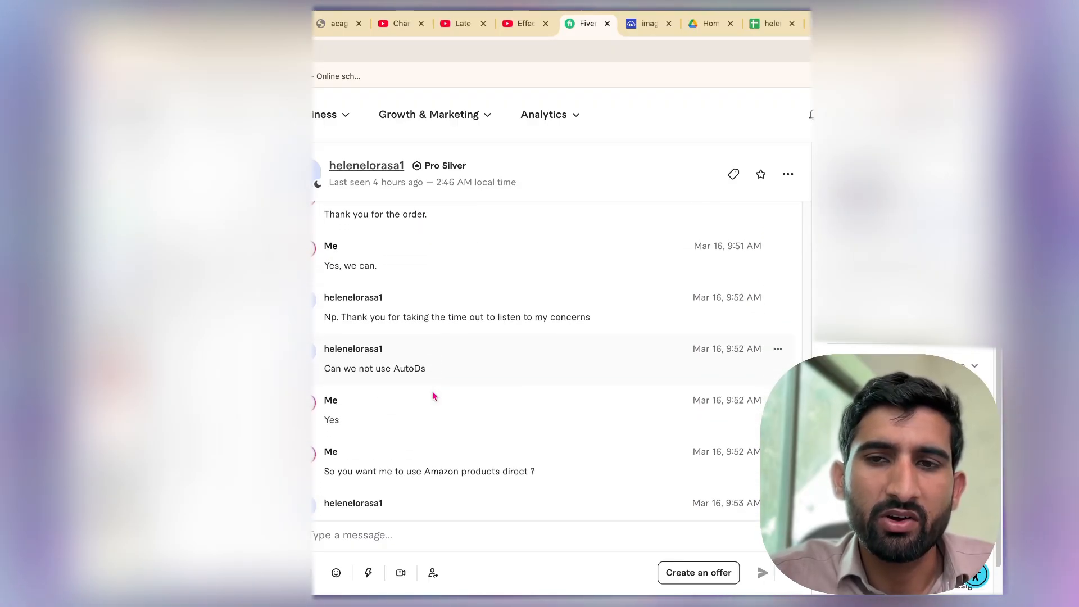
pyautogui.scroll(-2, 433, 396)
pyautogui.scroll(-1, 433, 391)
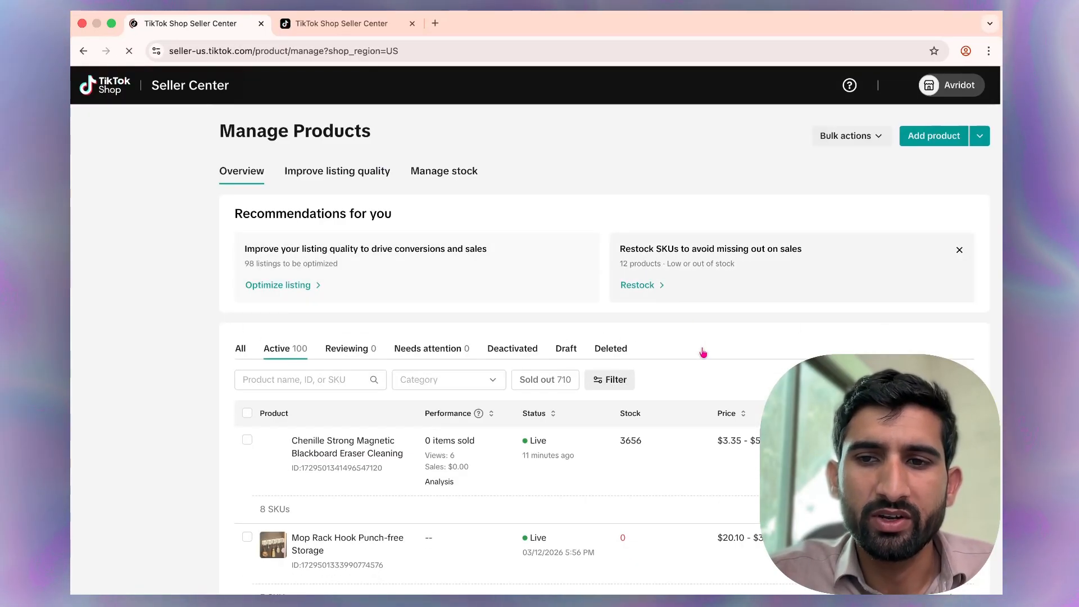
# In TikTok Shop Seller Center, apply the AI suggestion to remove duplicate images from the Mop Rack Hook Punch-free Storage listing and submit.
pyautogui.scroll(-5, 703, 352)
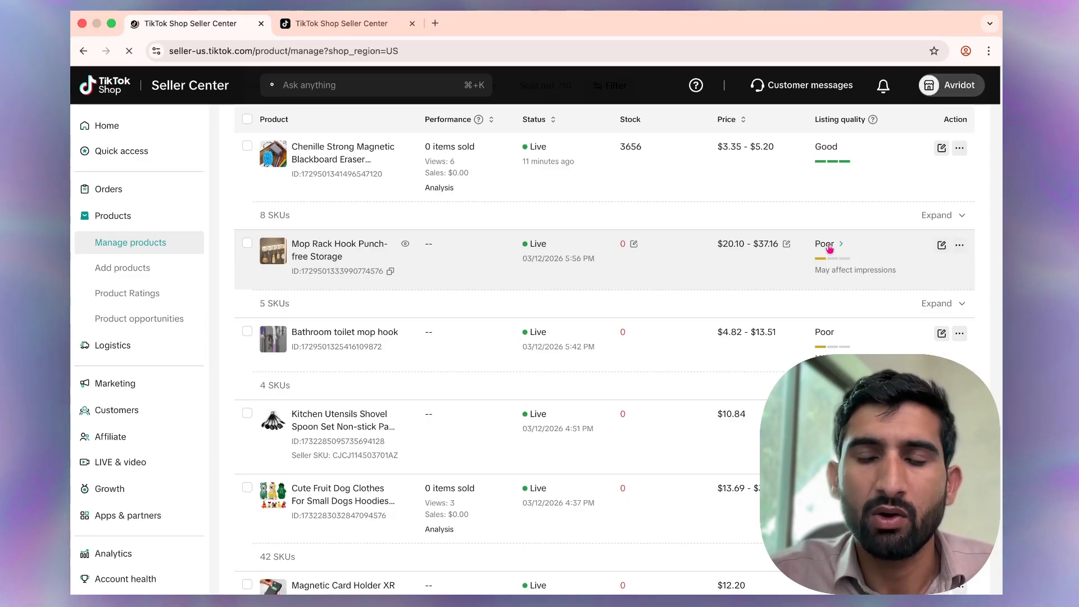
pyautogui.click(826, 245)
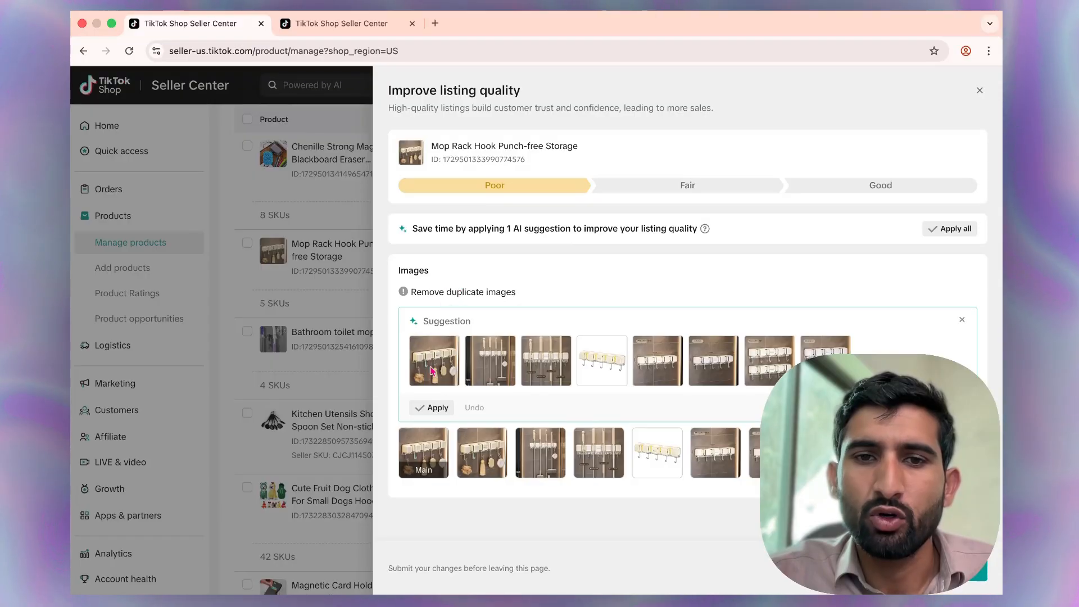
pyautogui.click(434, 408)
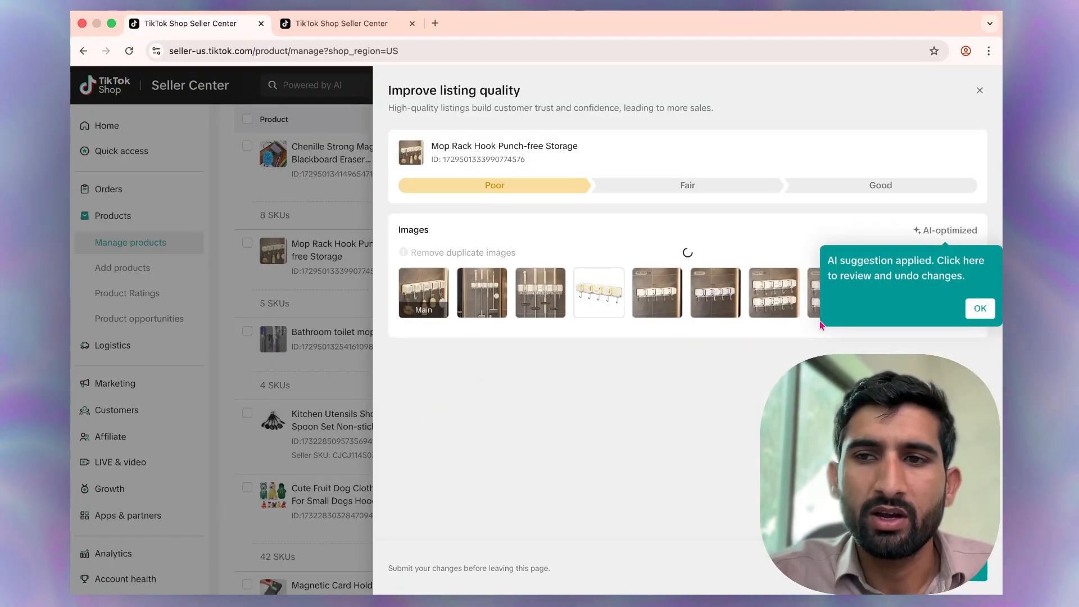
pyautogui.click(979, 308)
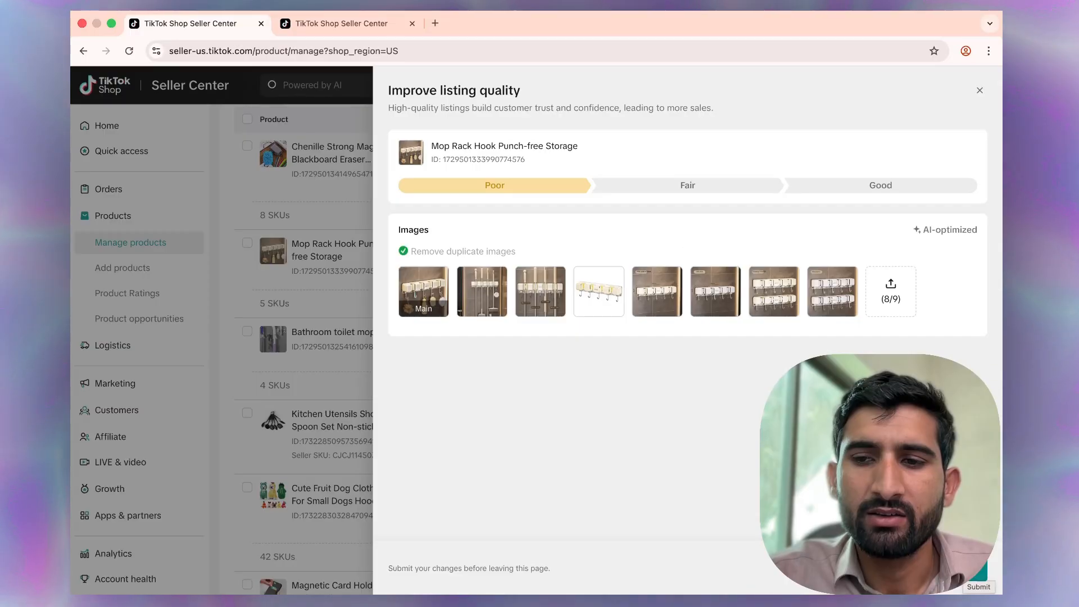
pyautogui.click(962, 570)
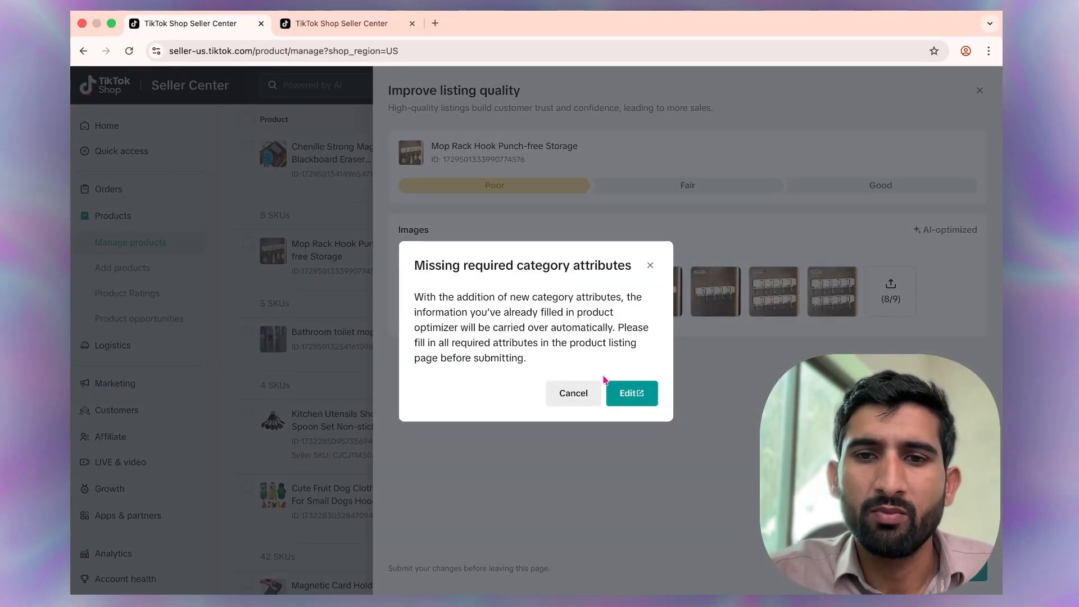
# Open the Mop Rack Hook listing editor, answer No to both CA Prop 65 compliance questions, and update the product.
pyautogui.click(628, 395)
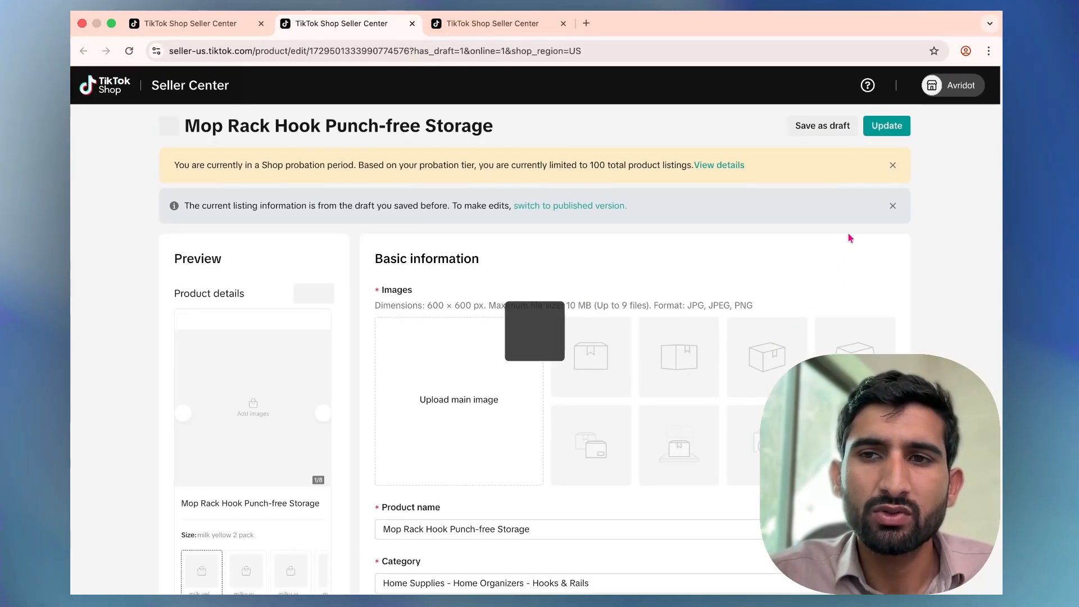
pyautogui.click(887, 133)
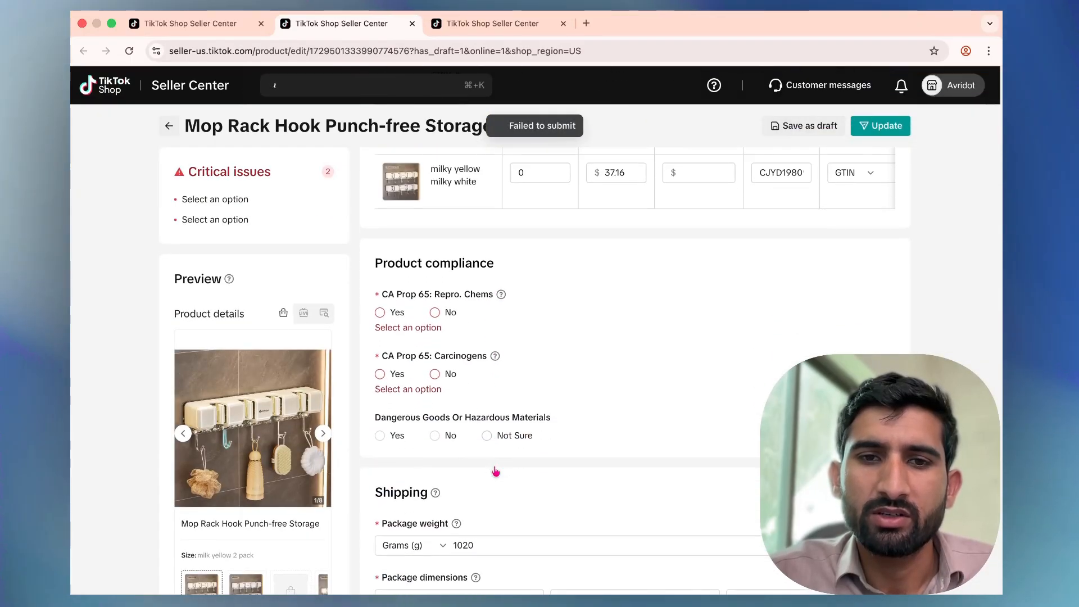
pyautogui.click(435, 256)
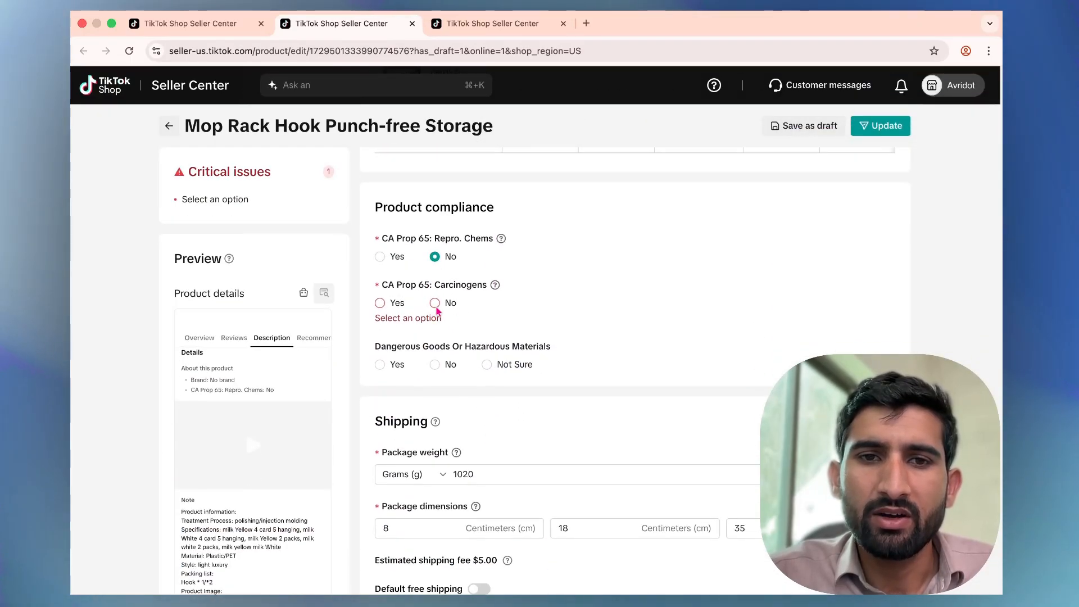
pyautogui.click(436, 303)
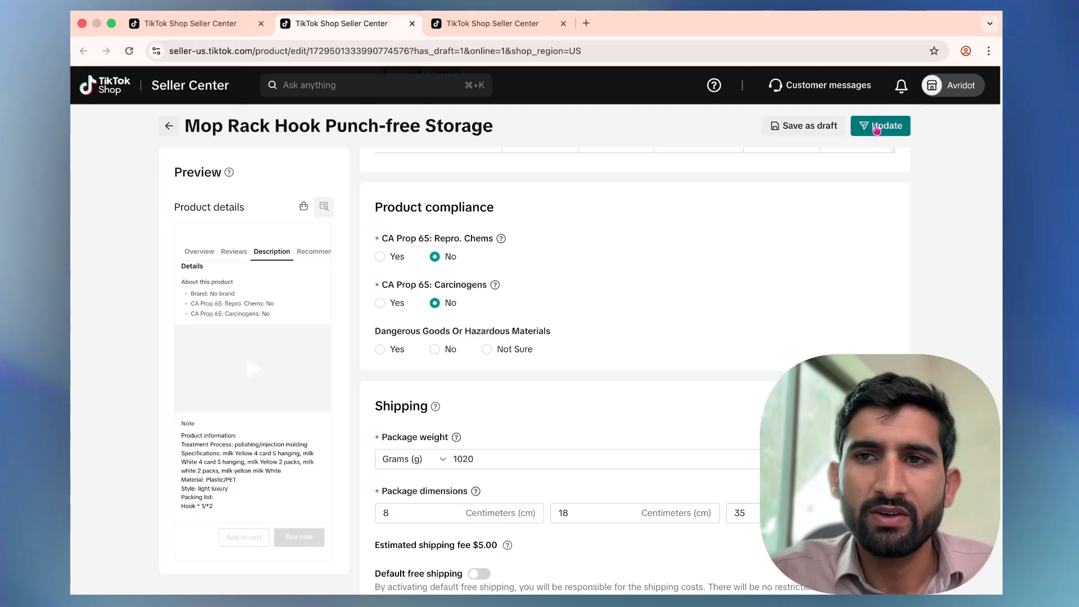
pyautogui.click(876, 128)
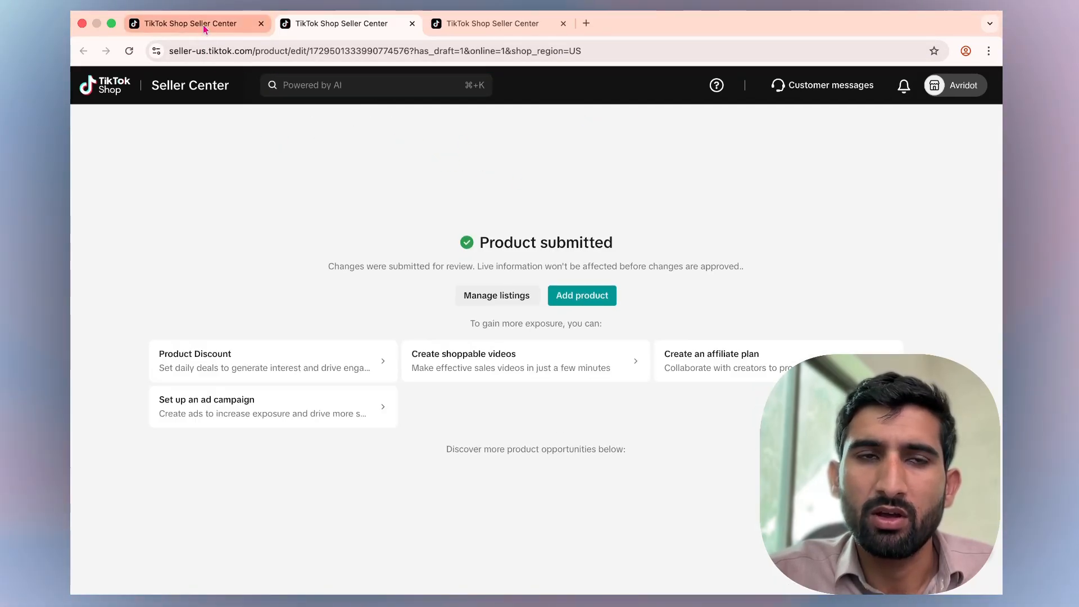
# Back in the product list, apply the duplicate-image removal suggestion to the Bathroom toilet mop hook listing and submit.
pyautogui.click(203, 26)
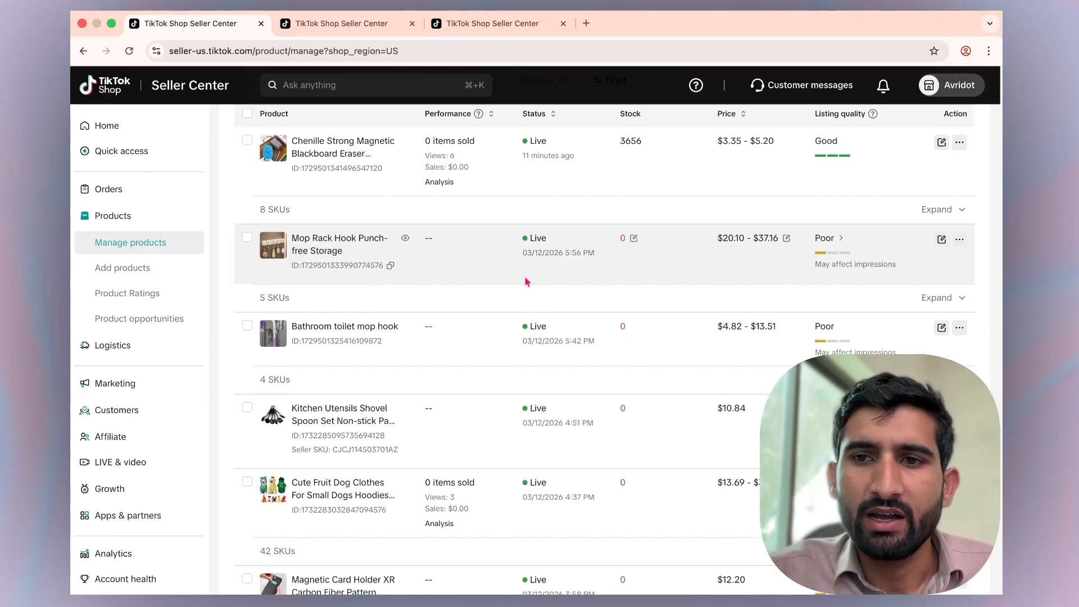
pyautogui.scroll(-1, 664, 292)
pyautogui.click(824, 311)
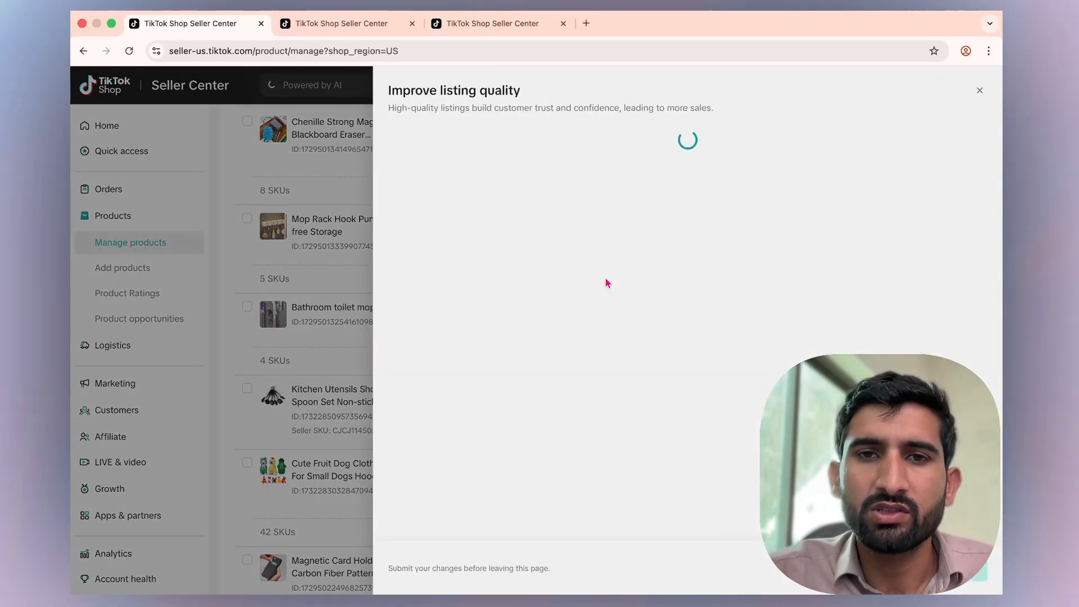
pyautogui.click(432, 408)
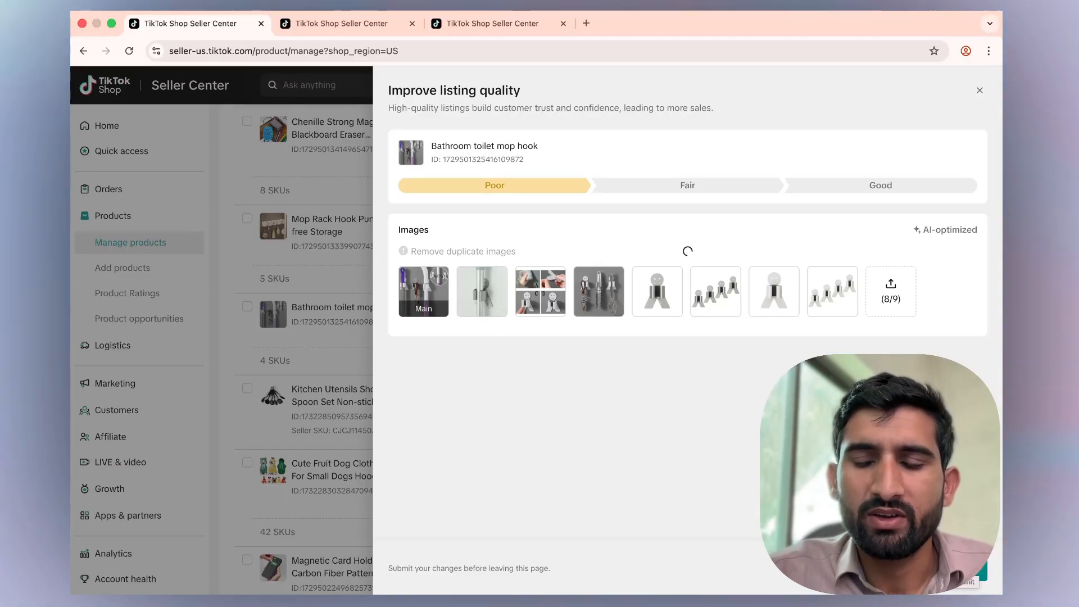
pyautogui.click(957, 569)
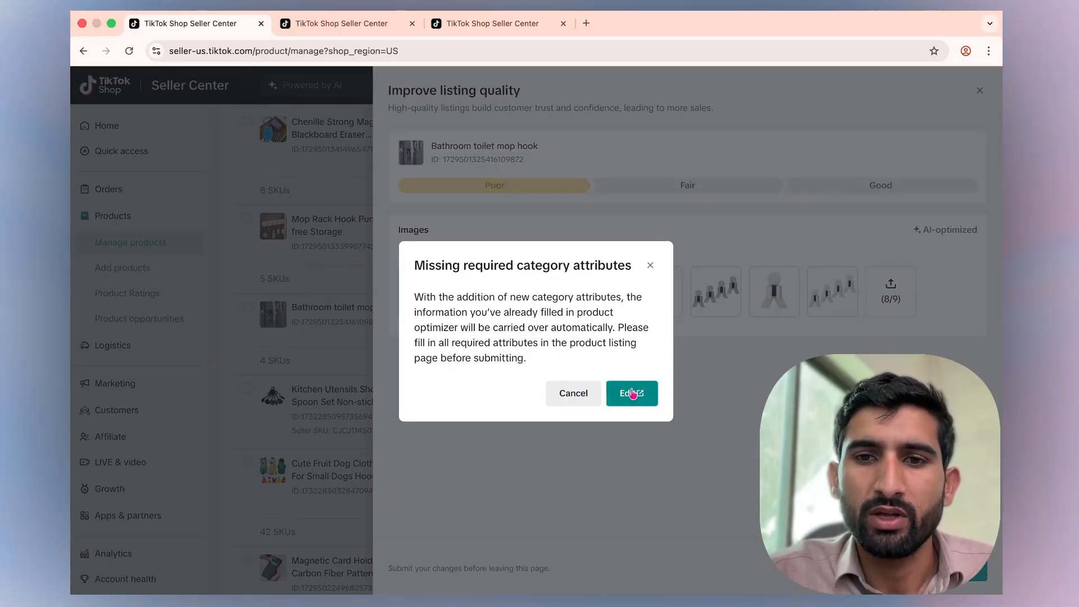
# Open the Bathroom toilet mop hook listing editor and close the extra Seller Center tabs.
pyautogui.click(632, 393)
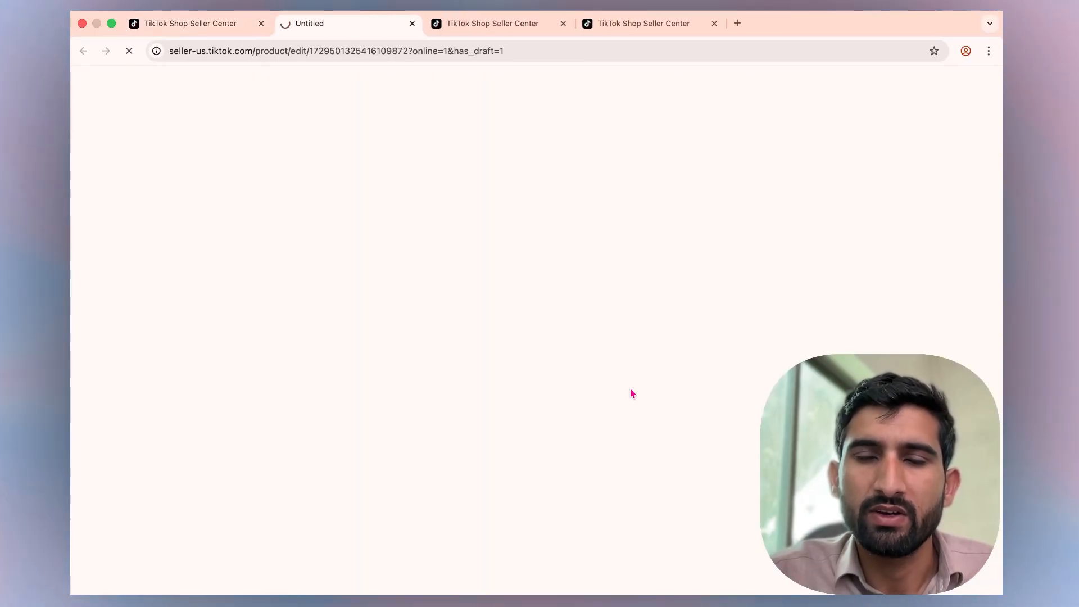
pyautogui.click(563, 24)
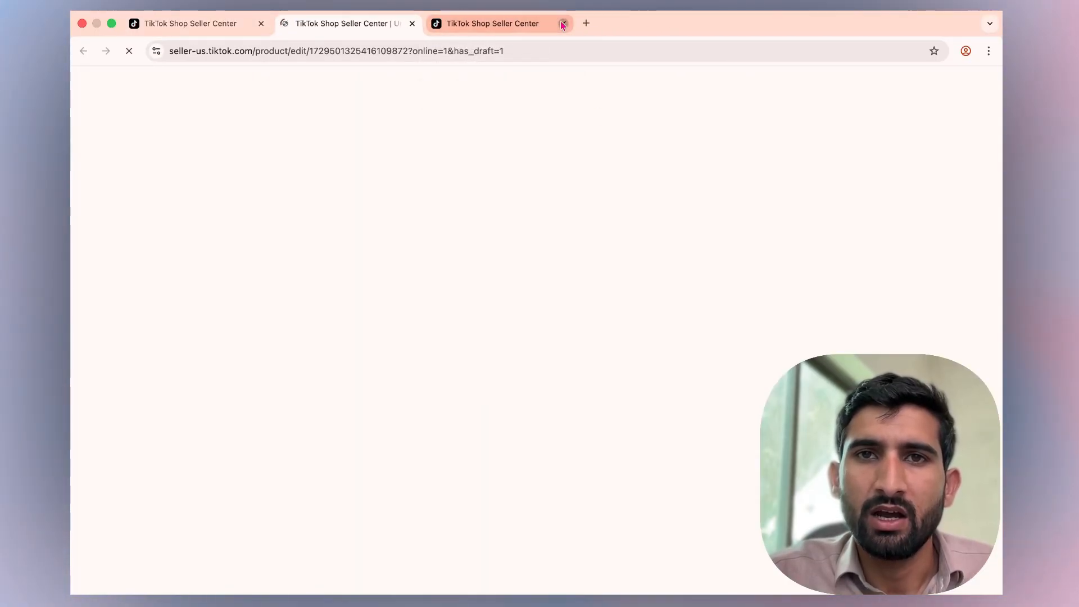
pyautogui.click(563, 24)
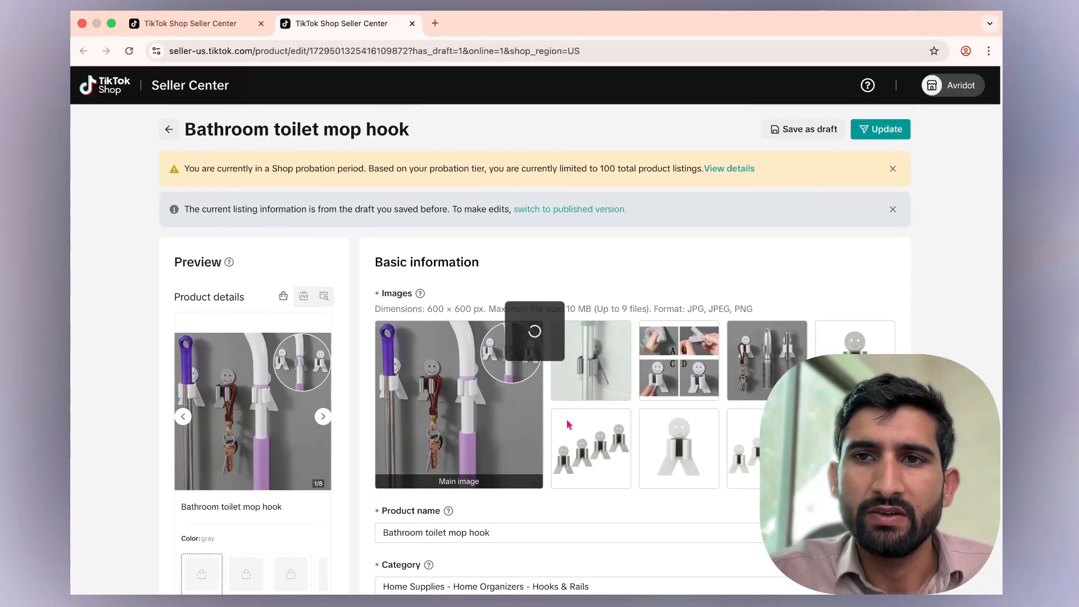
# Answer No to both CA Prop 65 compliance questions and update the Bathroom toilet mop hook listing.
pyautogui.click(869, 127)
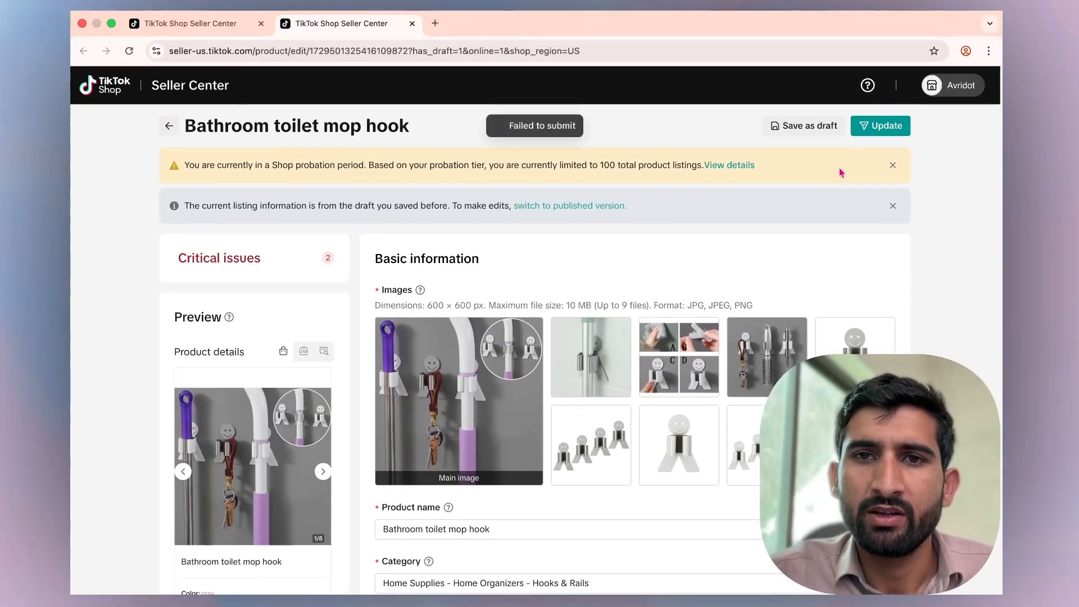
pyautogui.click(883, 127)
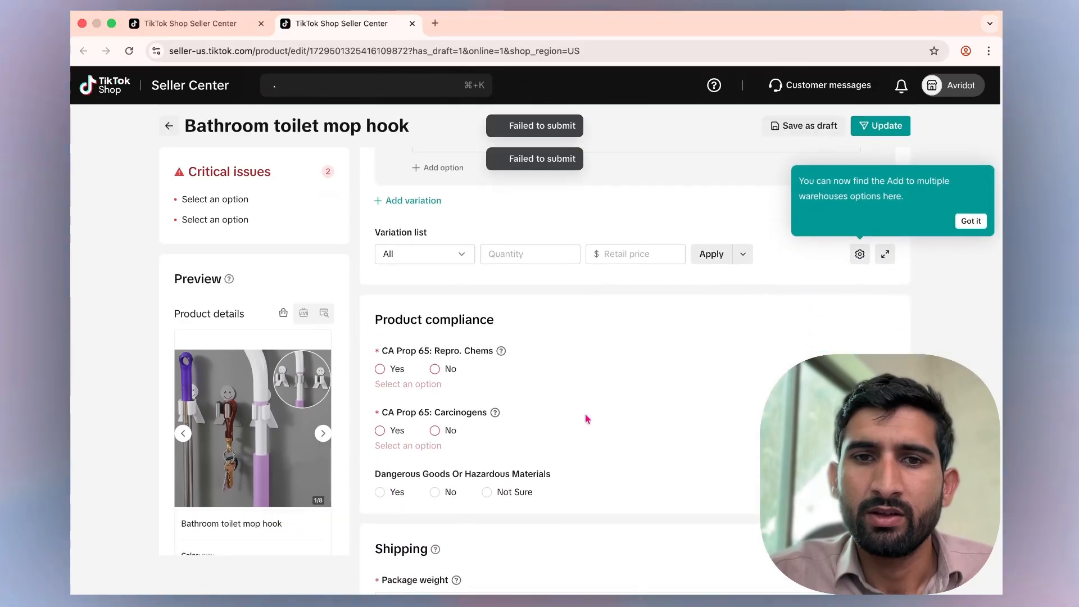
pyautogui.scroll(-1, 477, 490)
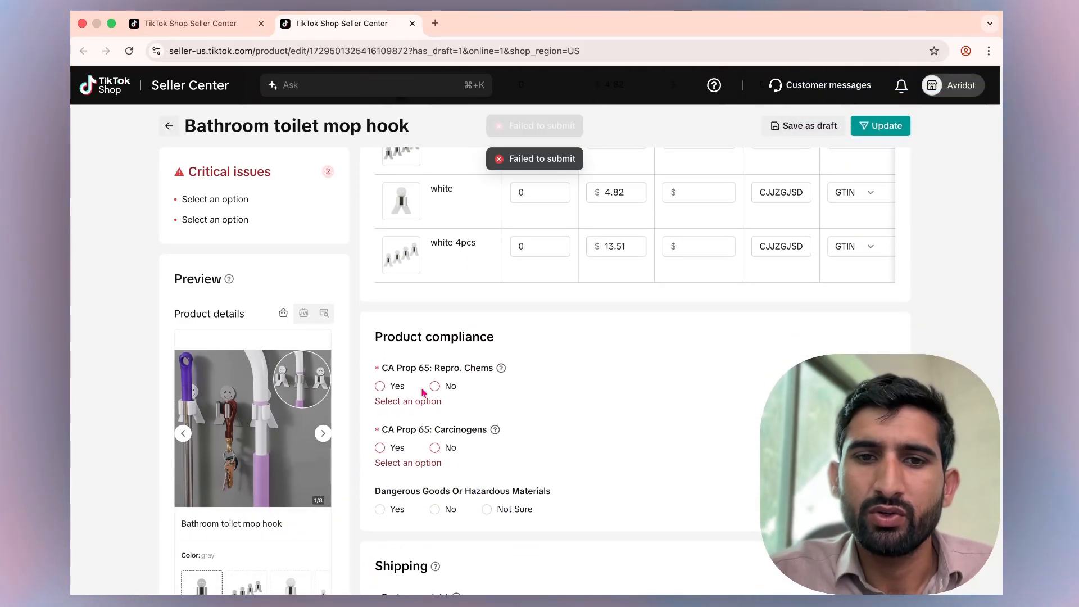
pyautogui.click(435, 386)
pyautogui.click(435, 440)
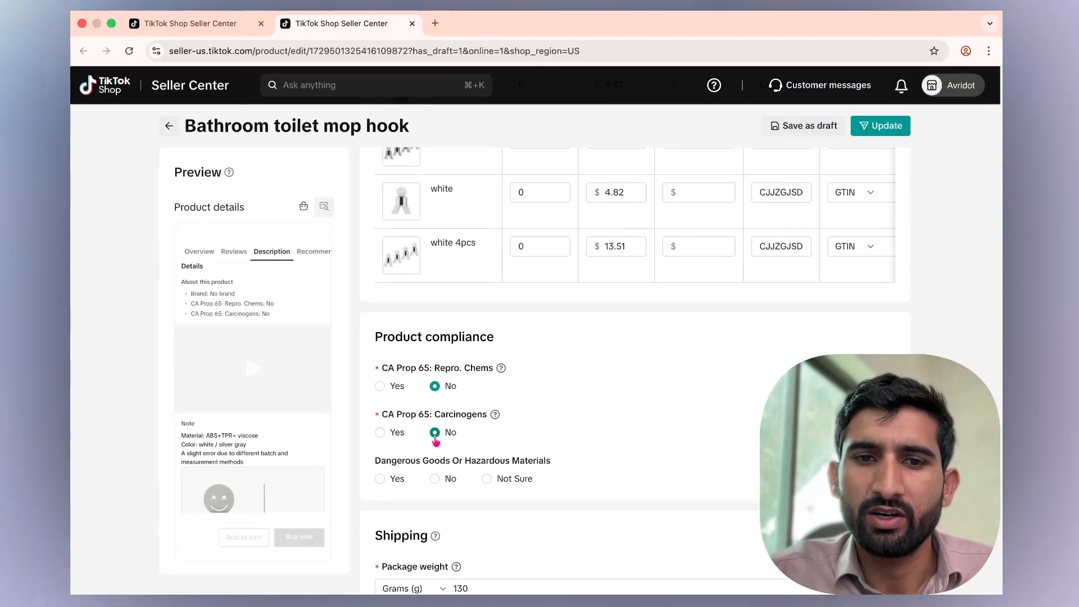
pyautogui.click(882, 127)
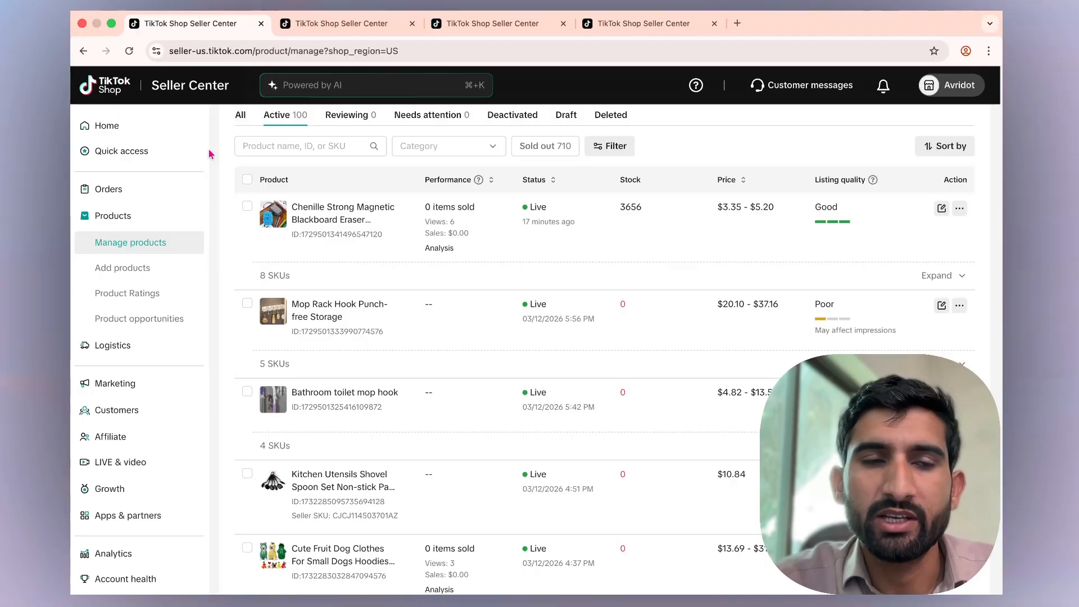
# Reload the Manage Products list and review the listing quality ratings of the edited products.
pyautogui.click(130, 52)
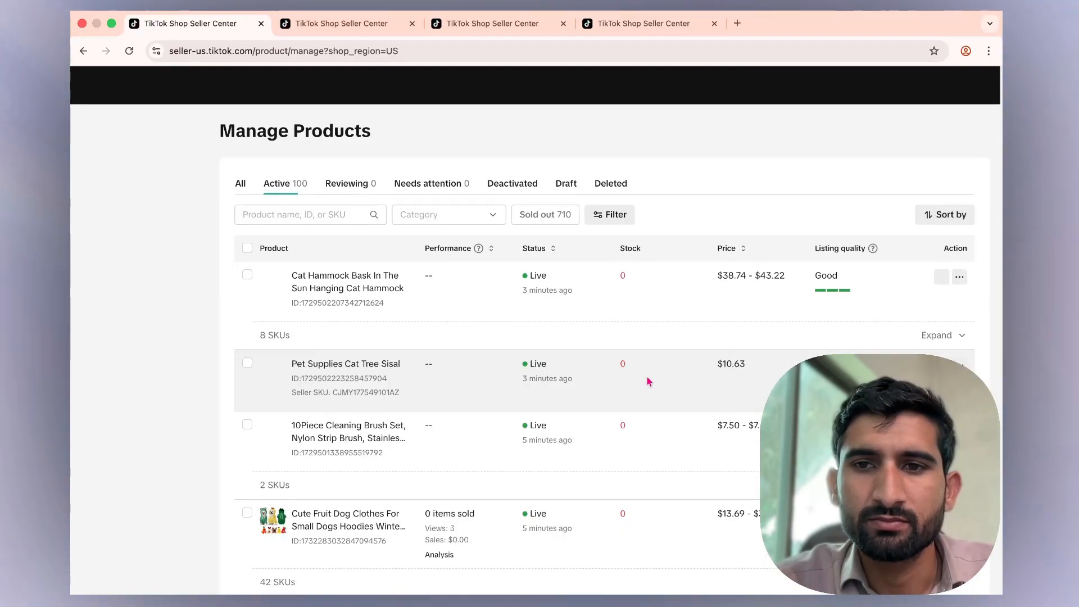
pyautogui.scroll(-2, 698, 425)
pyautogui.scroll(2, 698, 425)
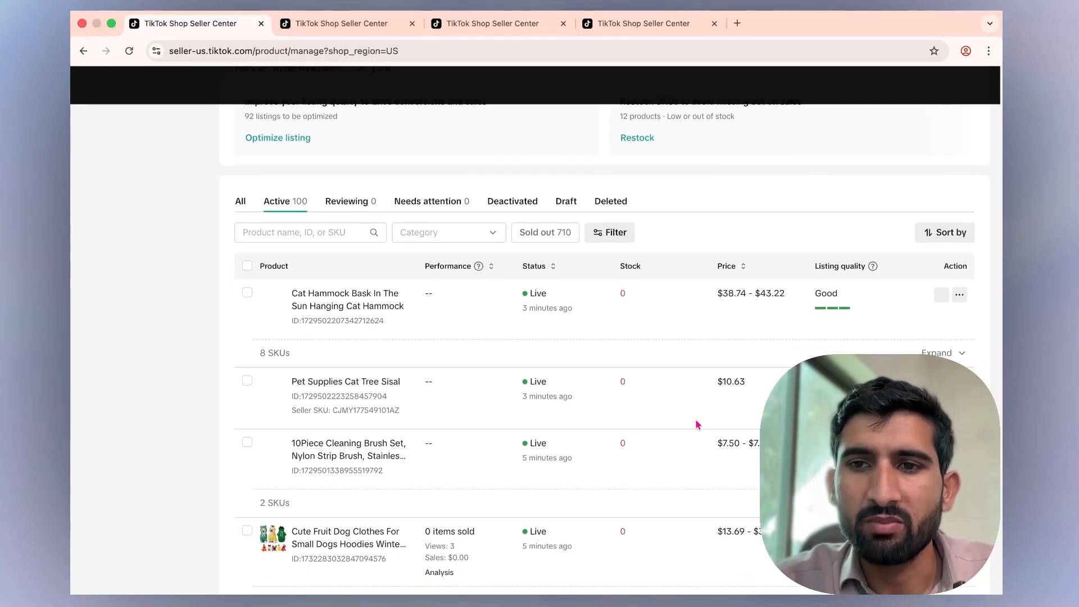
pyautogui.scroll(-1, 703, 416)
pyautogui.scroll(-3, 710, 410)
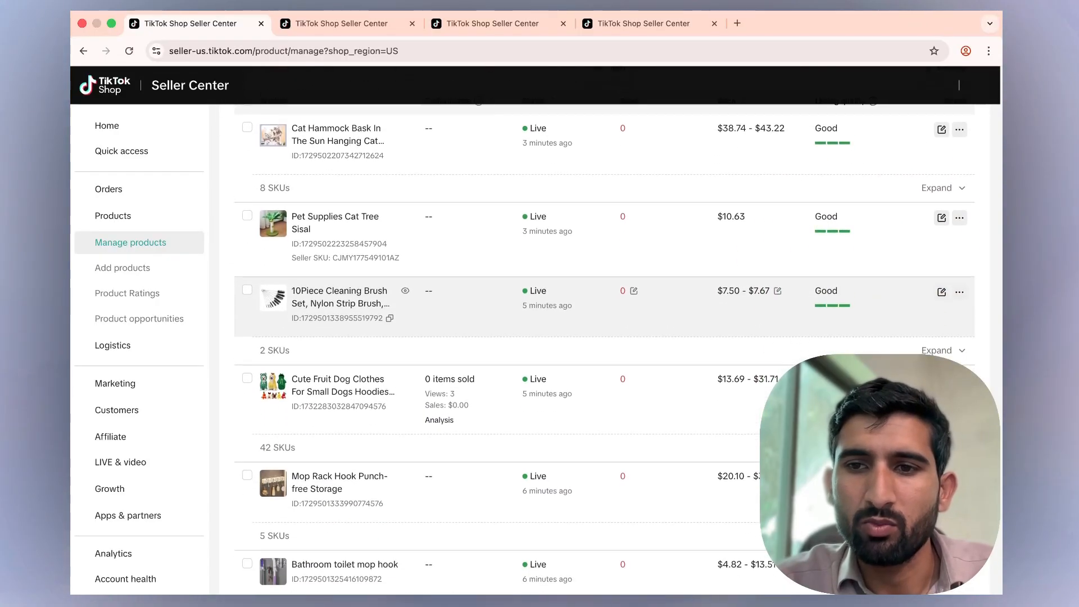
pyautogui.scroll(-2, 605, 307)
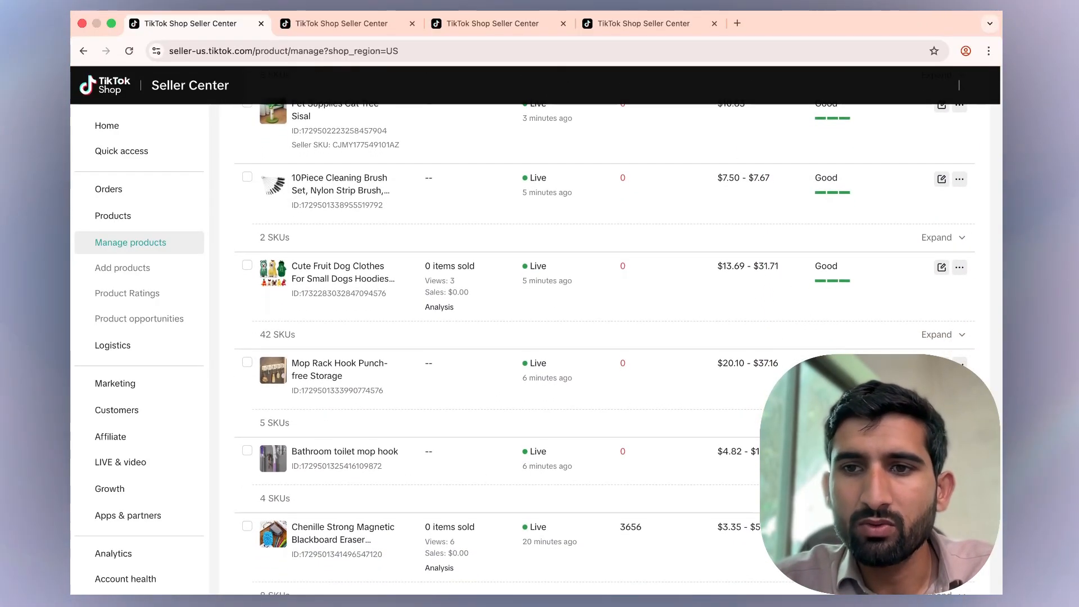
pyautogui.scroll(-2, 562, 472)
pyautogui.scroll(2, 562, 472)
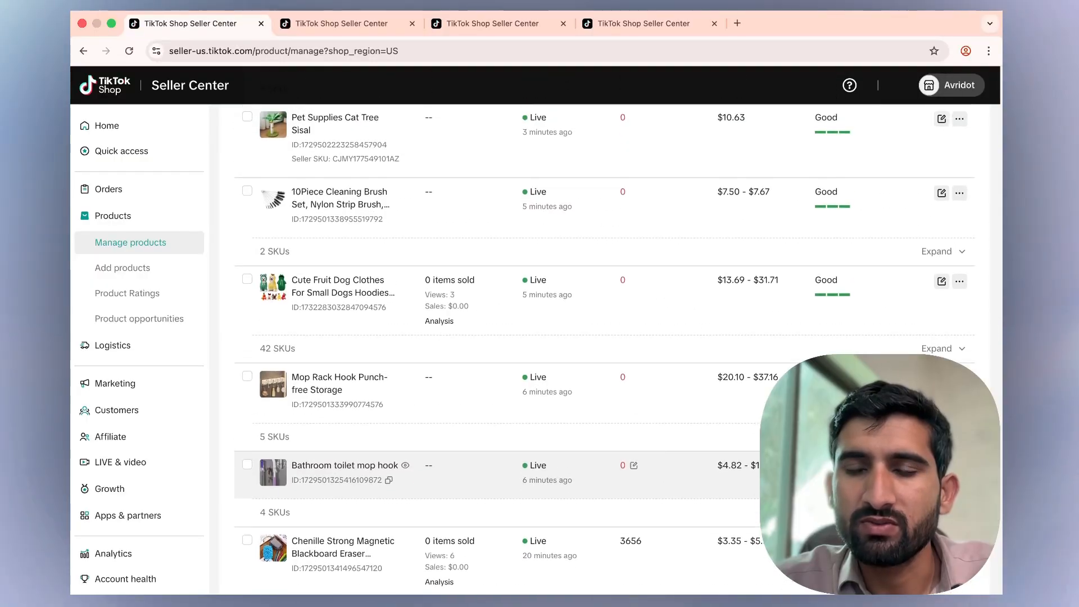
pyautogui.scroll(4, 748, 306)
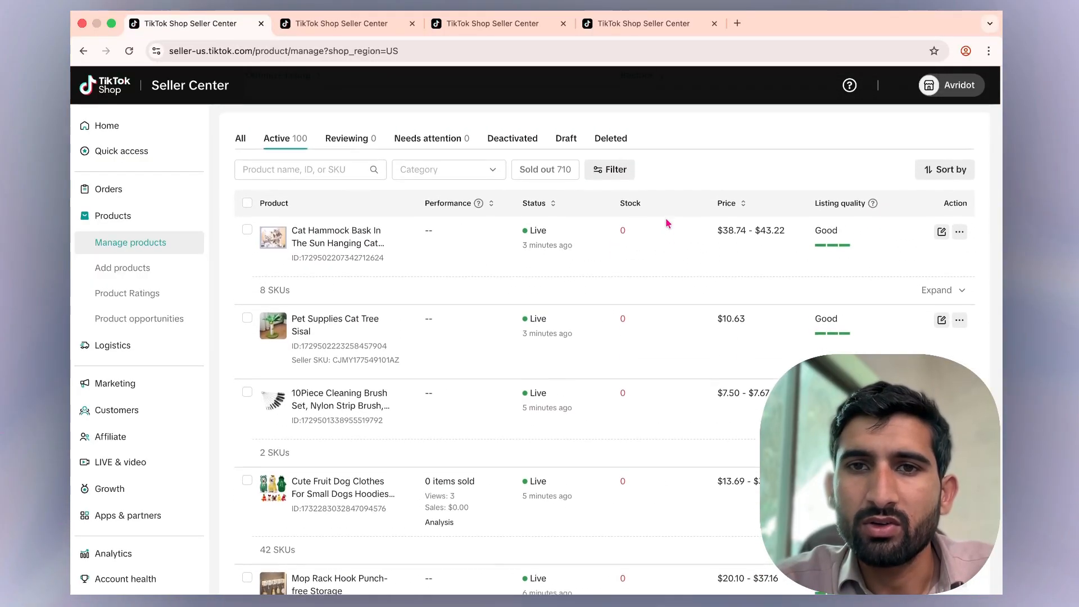
pyautogui.scroll(1, 668, 224)
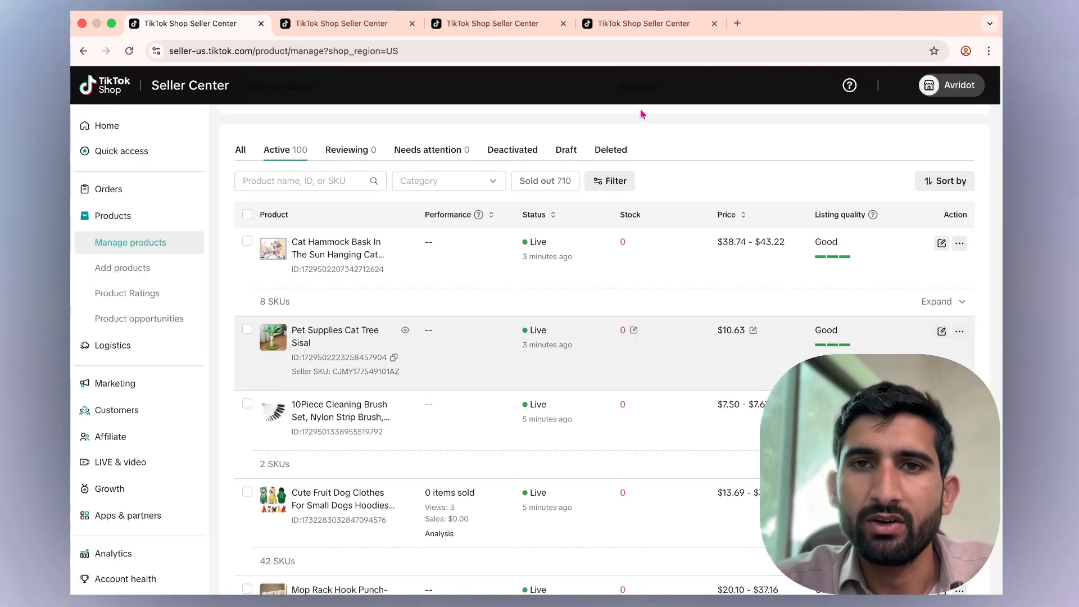
pyautogui.scroll(1, 606, 117)
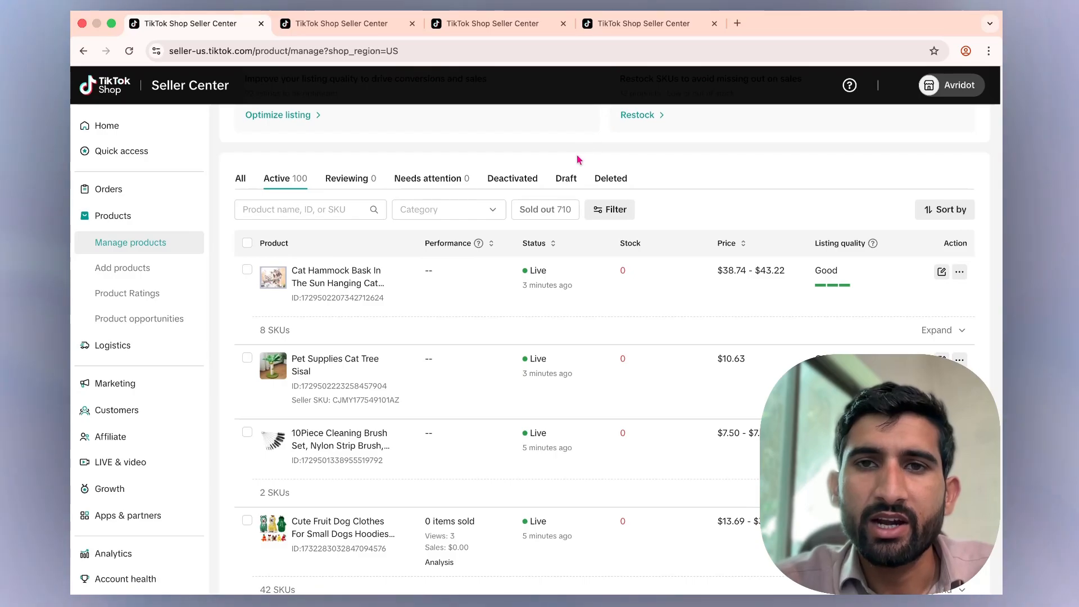
pyautogui.scroll(3, 576, 160)
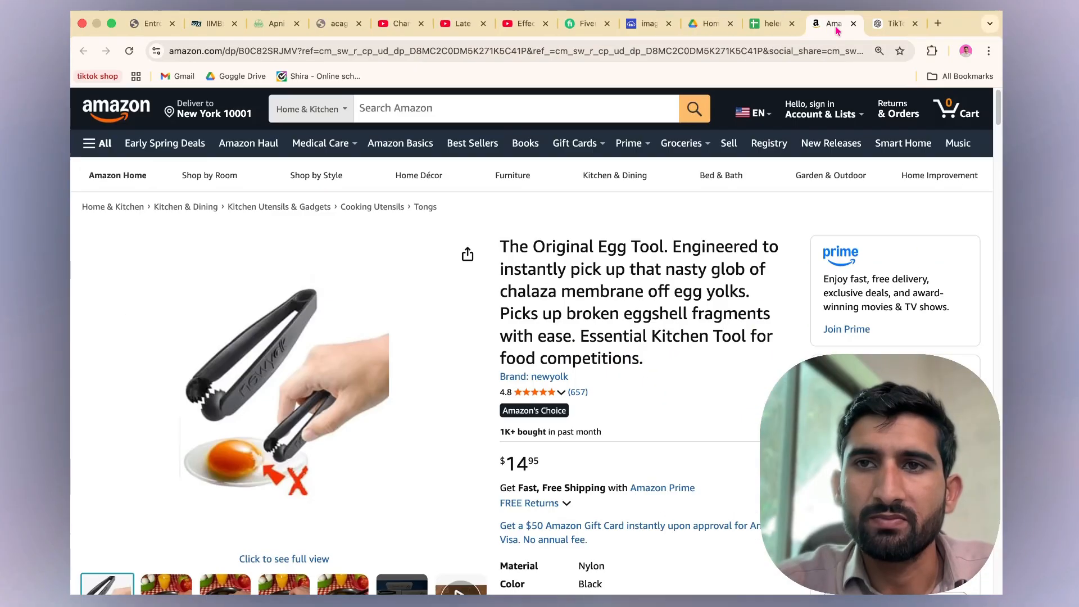
# Switch to the ChatGPT chat and read through its suggested Amazon search keywords for TikTok Shop dropshipping.
pyautogui.click(894, 23)
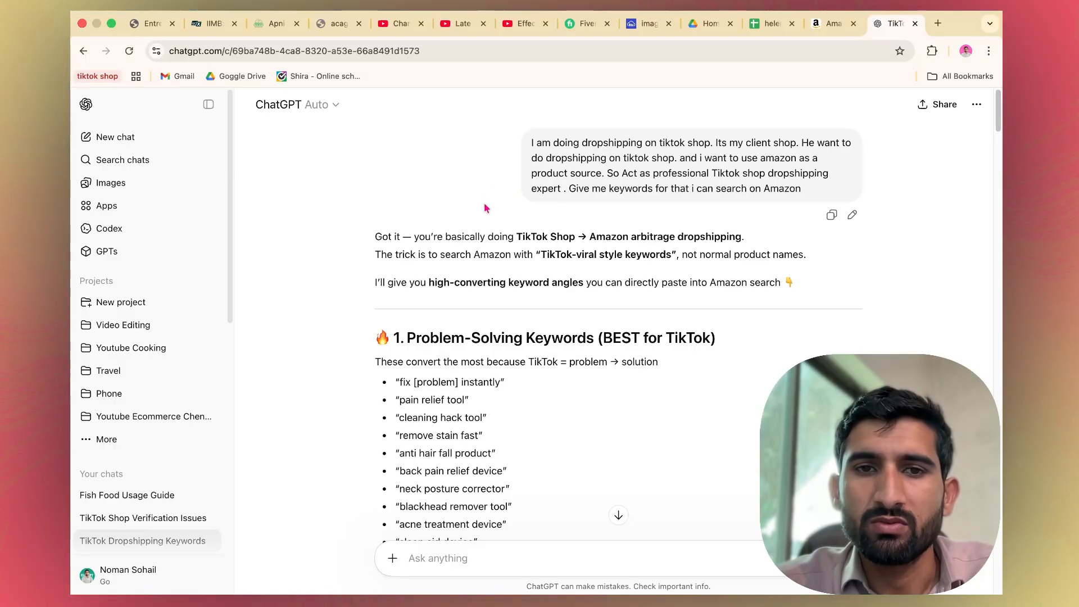
pyautogui.scroll(-2, 484, 203)
pyautogui.scroll(2, 486, 208)
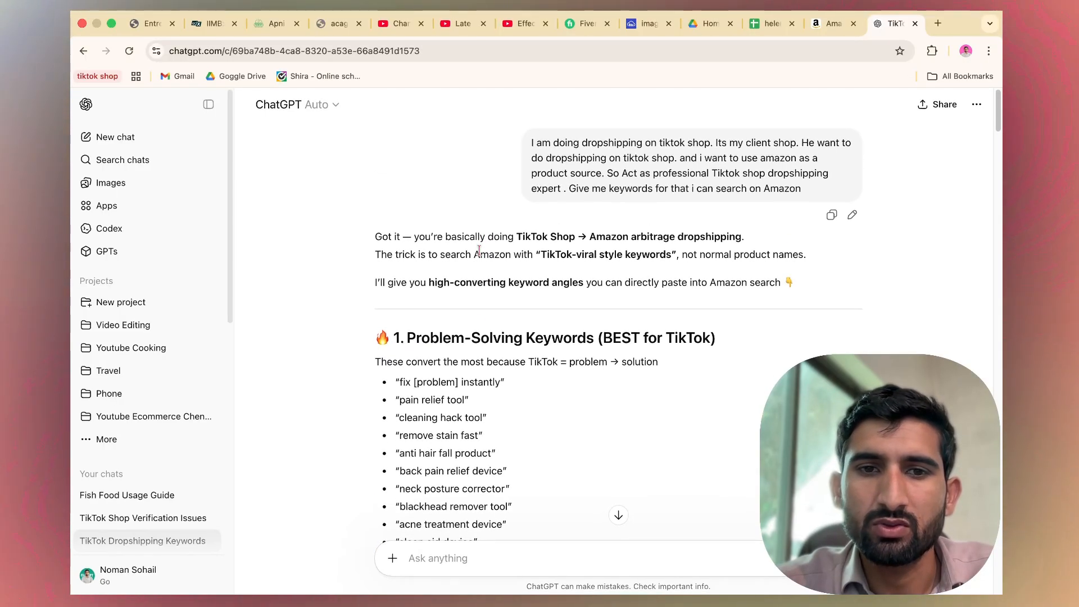
pyautogui.scroll(-2, 479, 345)
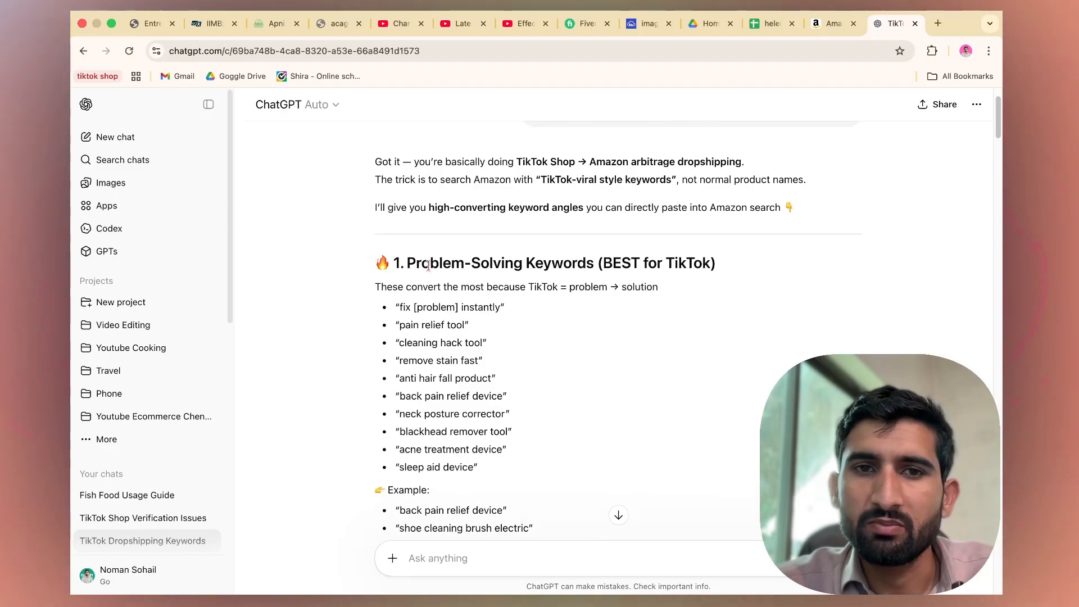
pyautogui.scroll(-2, 508, 316)
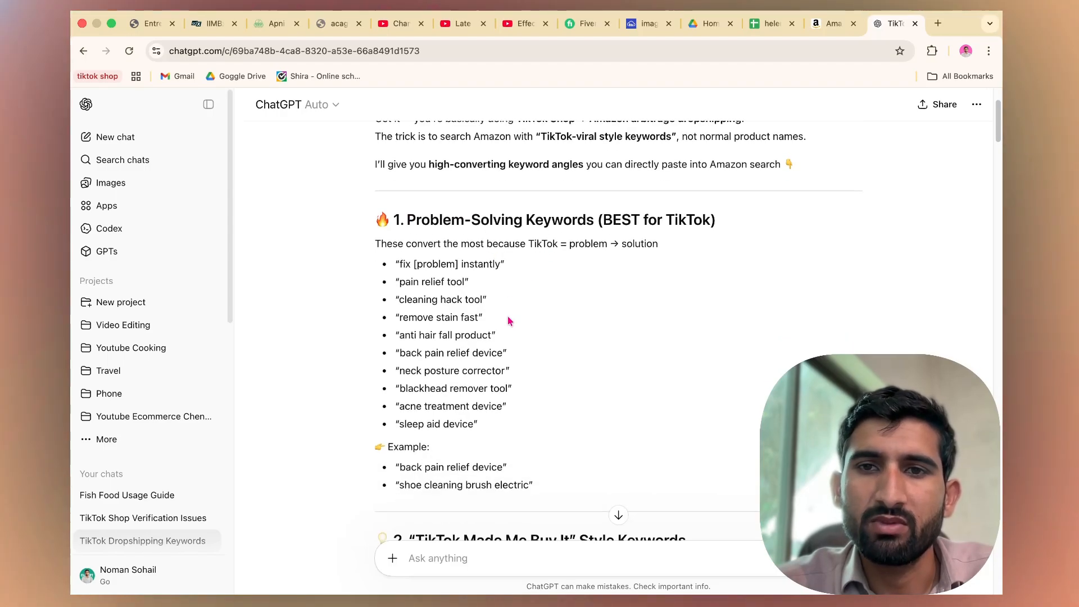
pyautogui.scroll(-2, 432, 313)
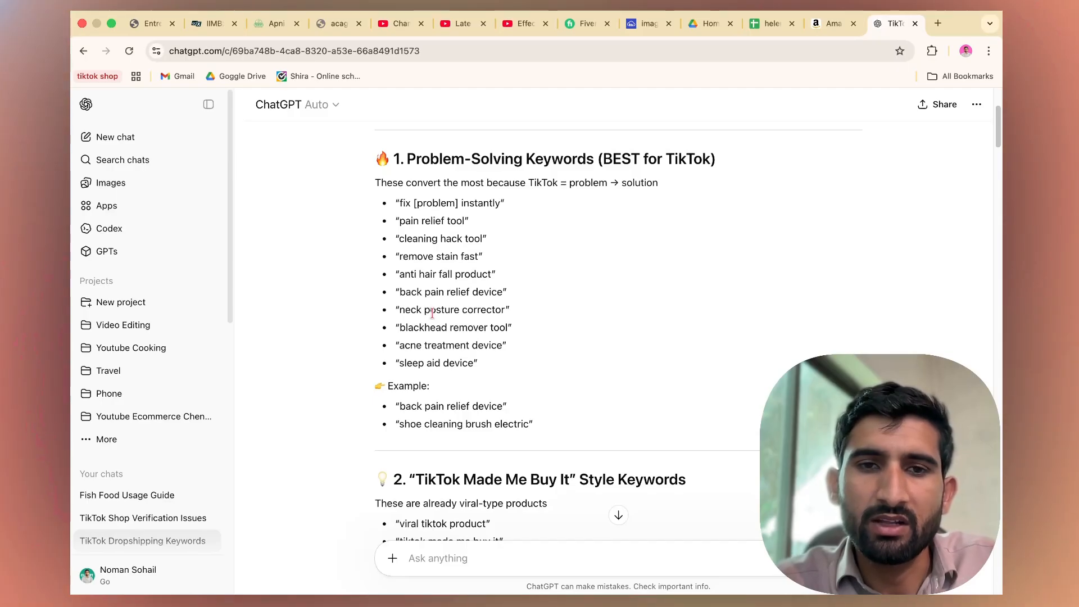
pyautogui.scroll(-1, 433, 321)
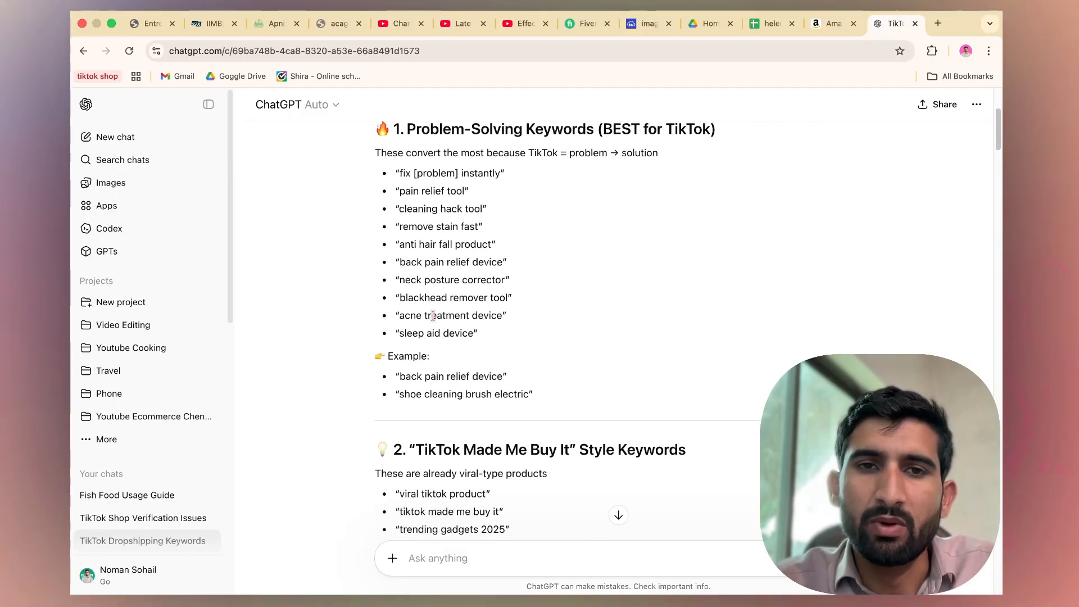
pyautogui.scroll(-2, 434, 315)
pyautogui.scroll(-3, 434, 320)
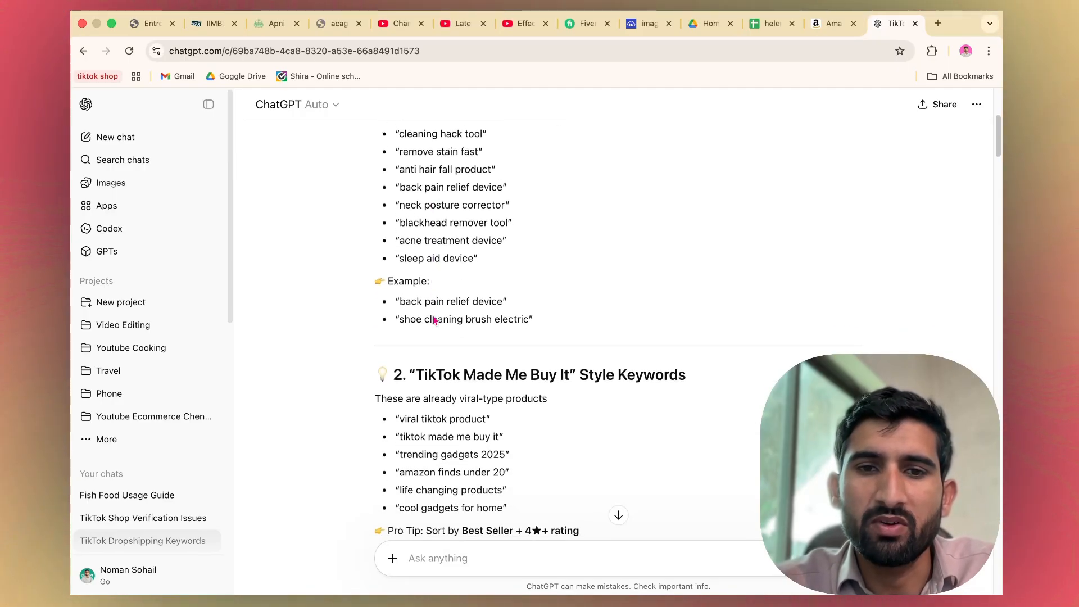
pyautogui.scroll(3, 434, 321)
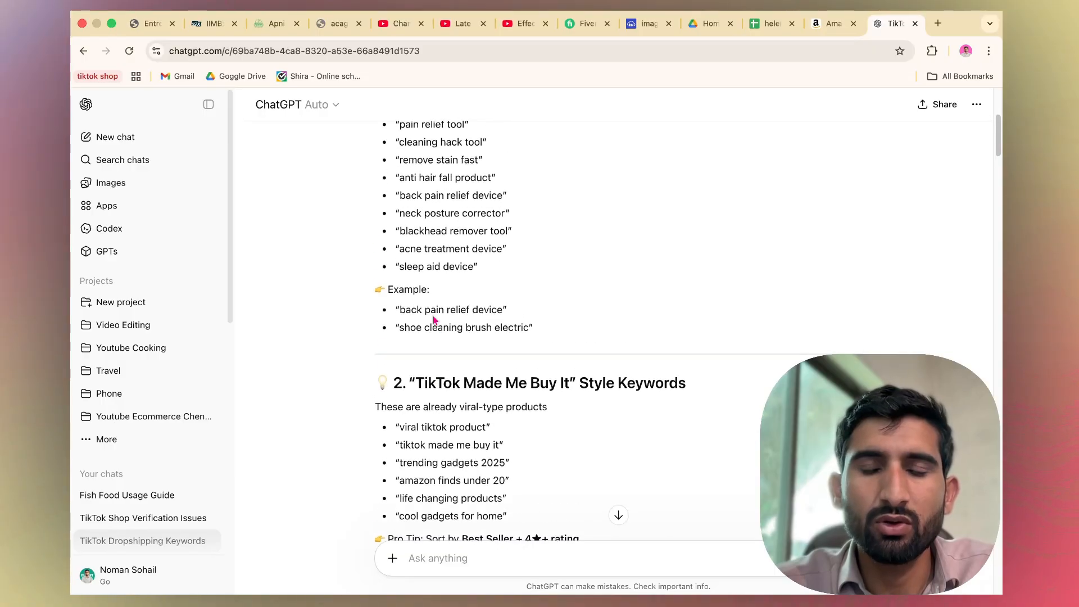
pyautogui.scroll(-5, 427, 324)
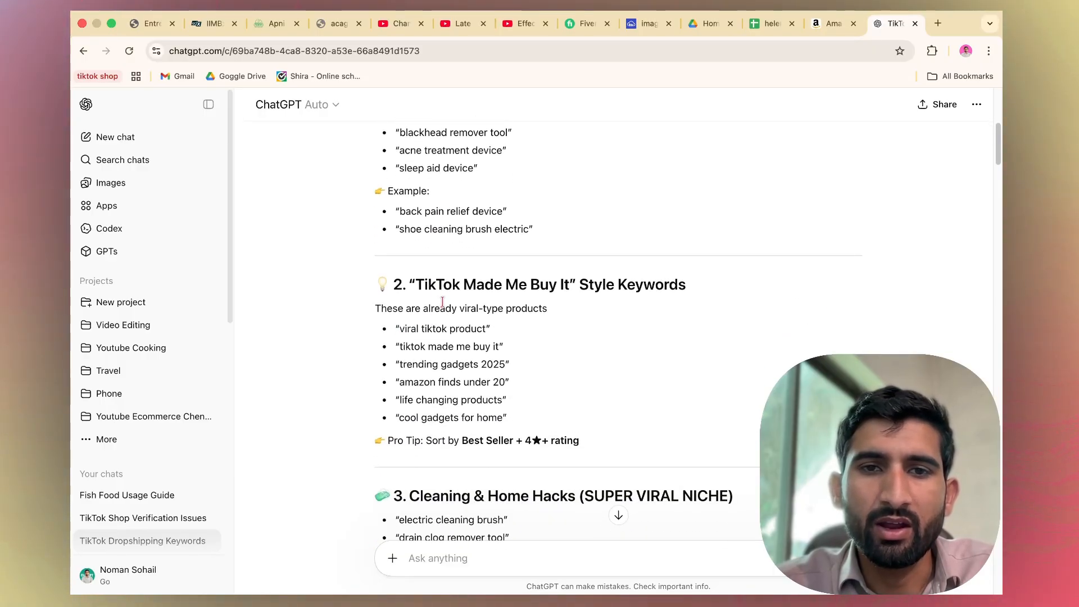
pyautogui.scroll(3, 451, 293)
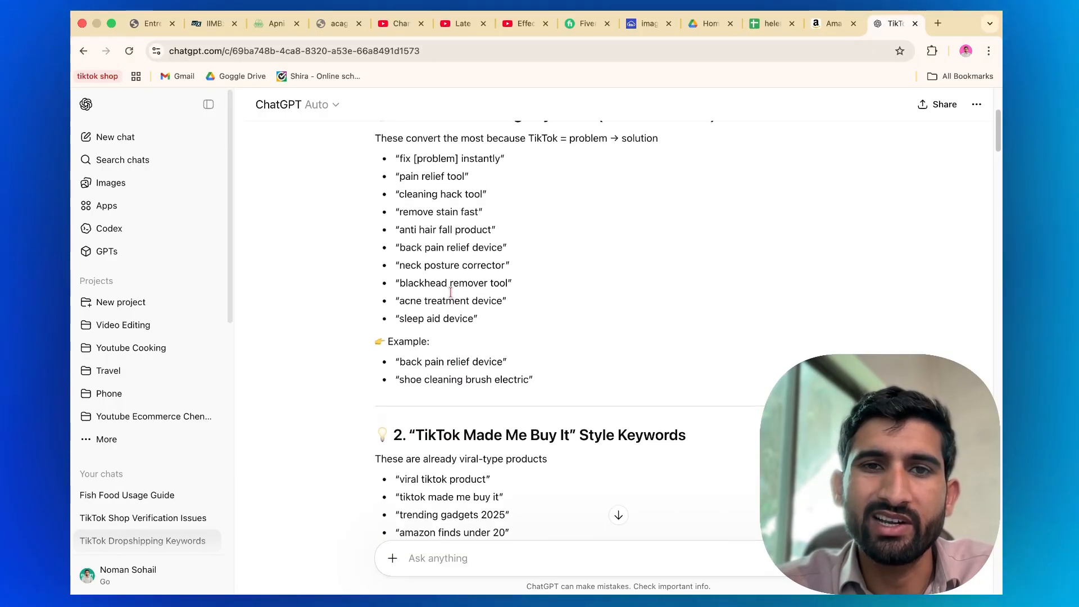
pyautogui.scroll(-2, 450, 301)
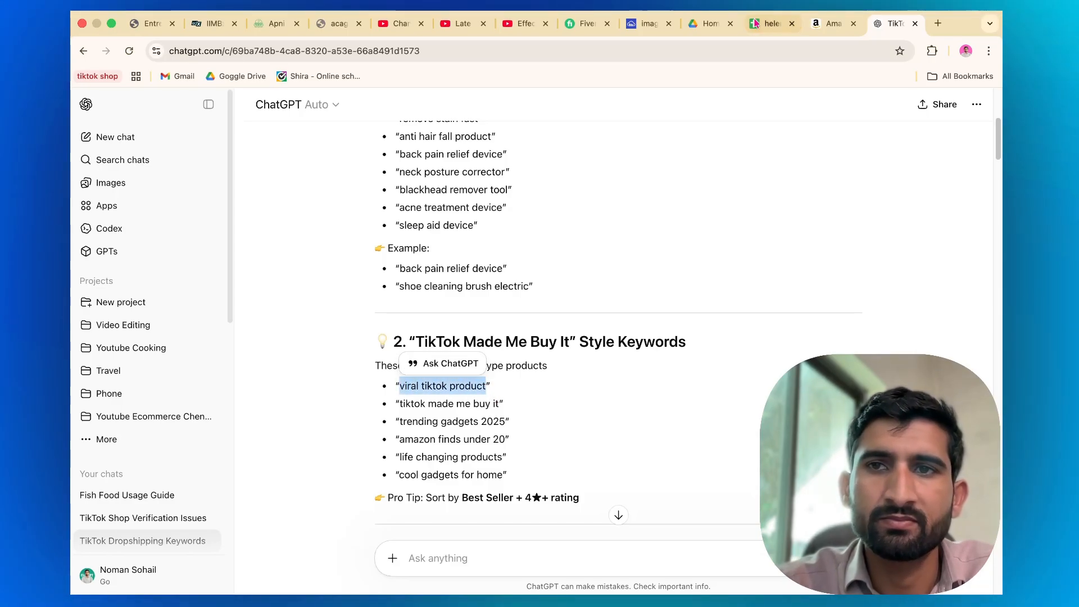
# Search Amazon for the copied keyword viral tiktok product.
pyautogui.click(827, 25)
pyautogui.click(388, 107)
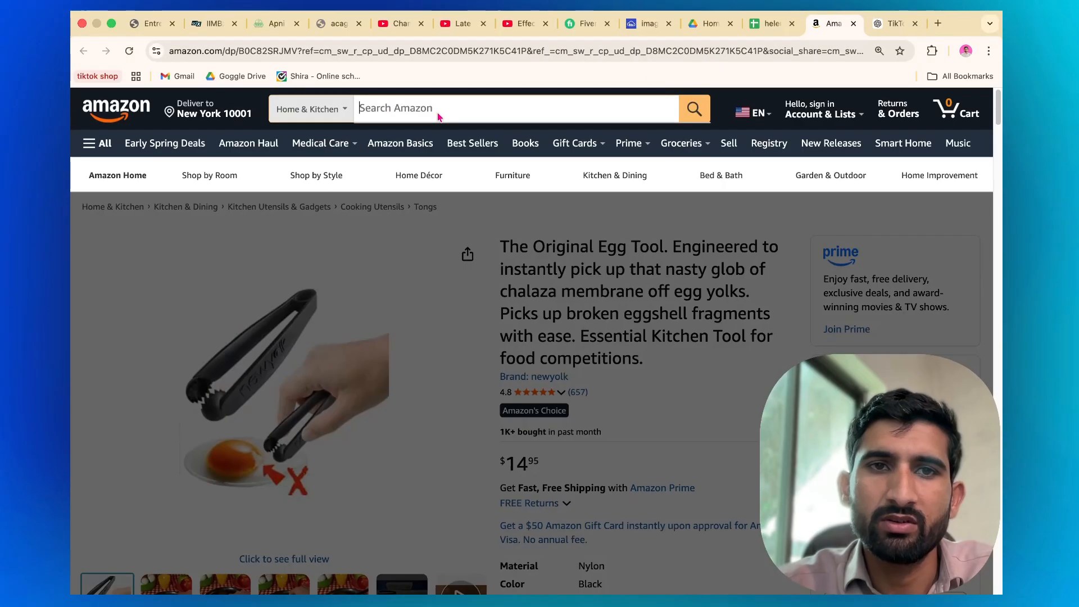
pyautogui.write('viral tiktok product')
pyautogui.press('Return')
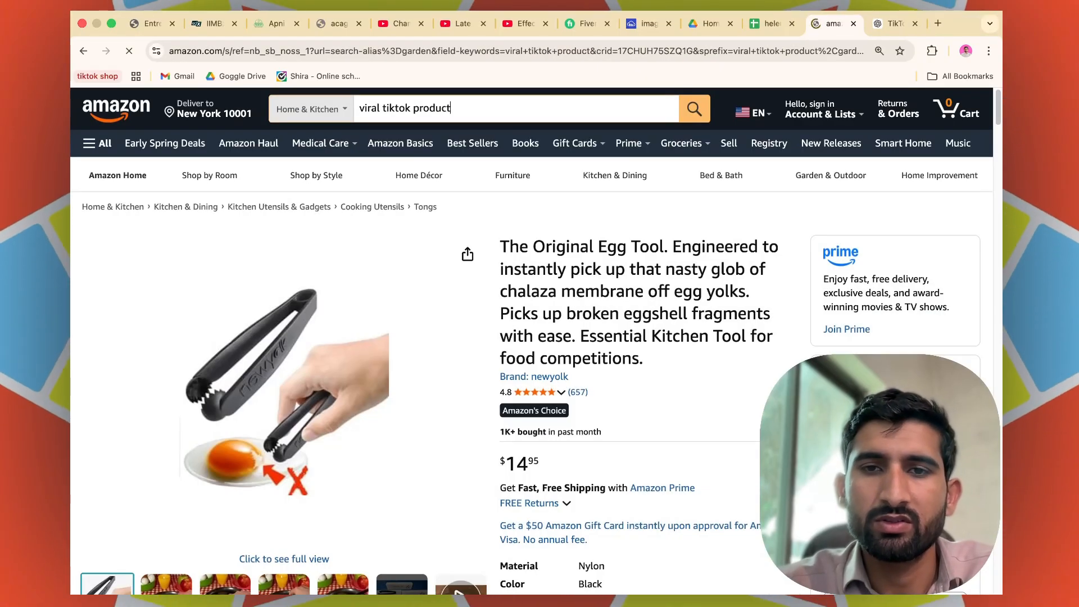
# Scroll through the first page of Amazon results for viral tiktok product to examine the product options.
pyautogui.scroll(-2, 482, 302)
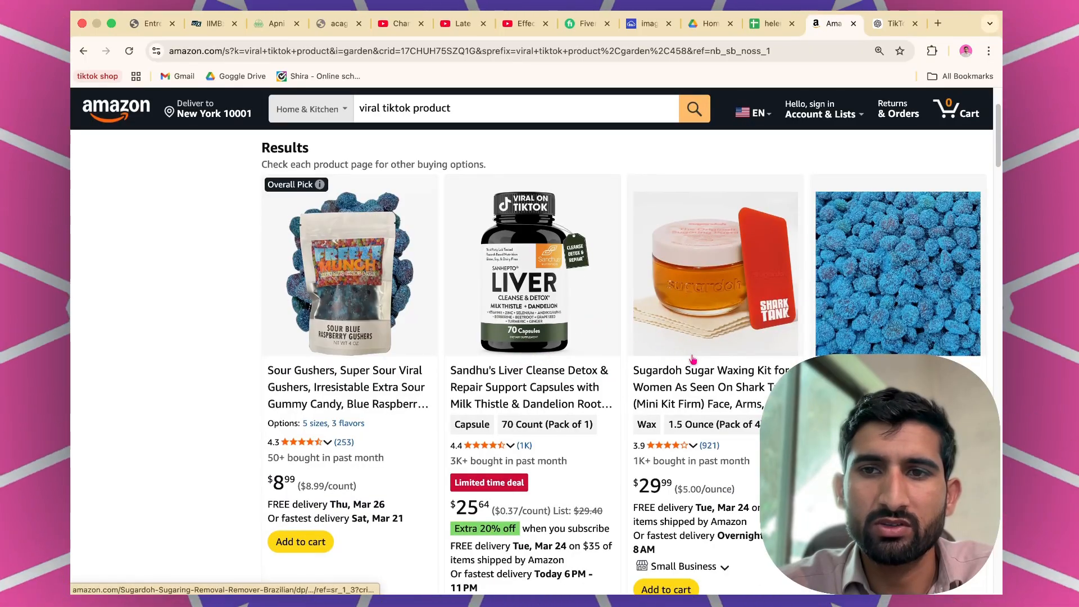
pyautogui.scroll(-5, 675, 371)
pyautogui.scroll(-7, 702, 404)
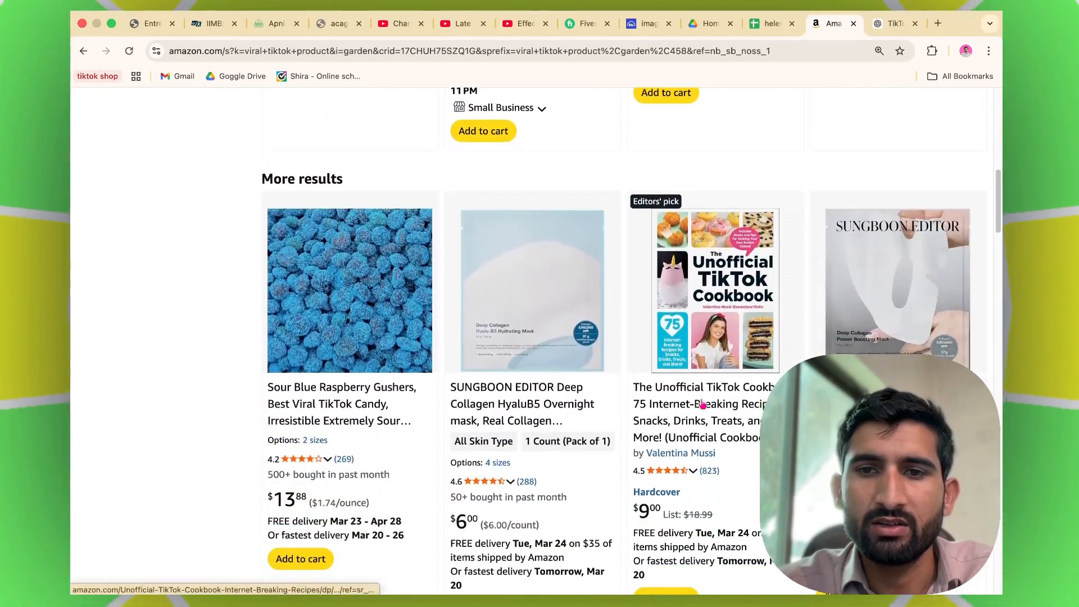
pyautogui.scroll(-6, 702, 404)
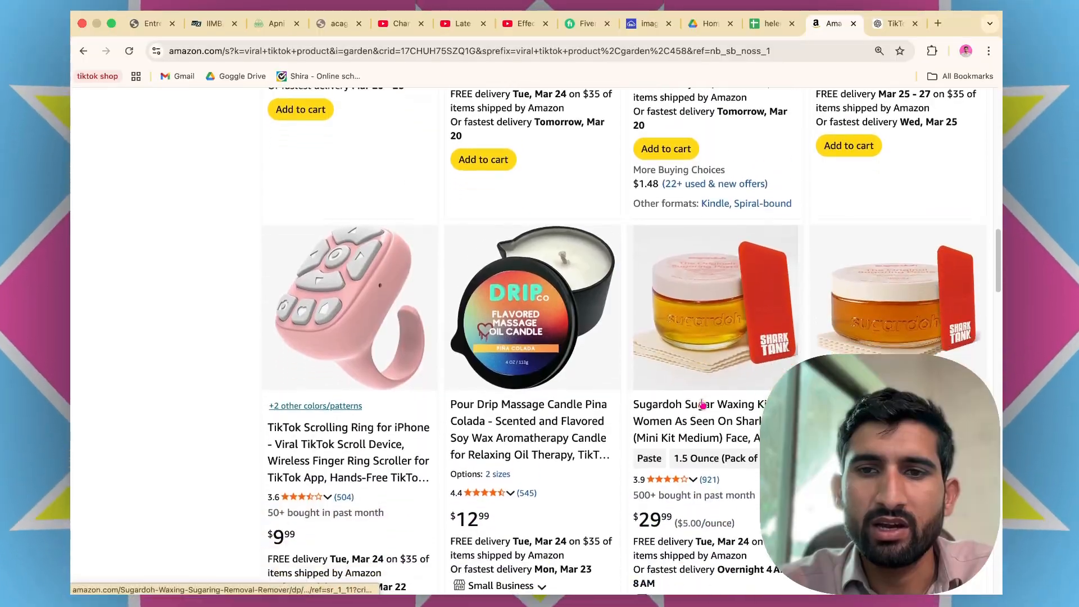
pyautogui.scroll(-3, 702, 404)
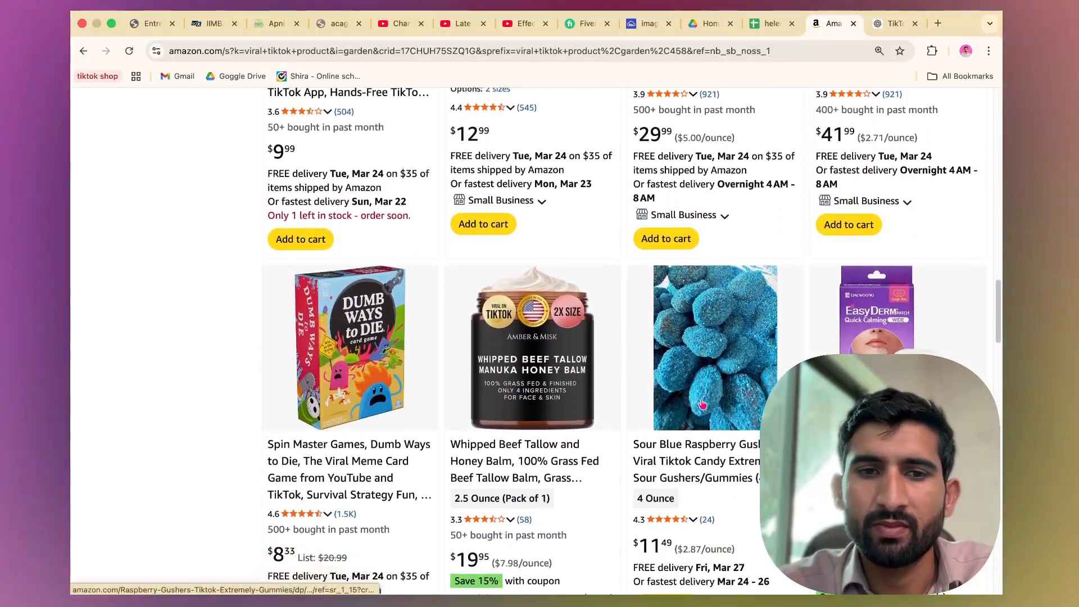
pyautogui.scroll(8, 701, 404)
pyautogui.scroll(6, 701, 403)
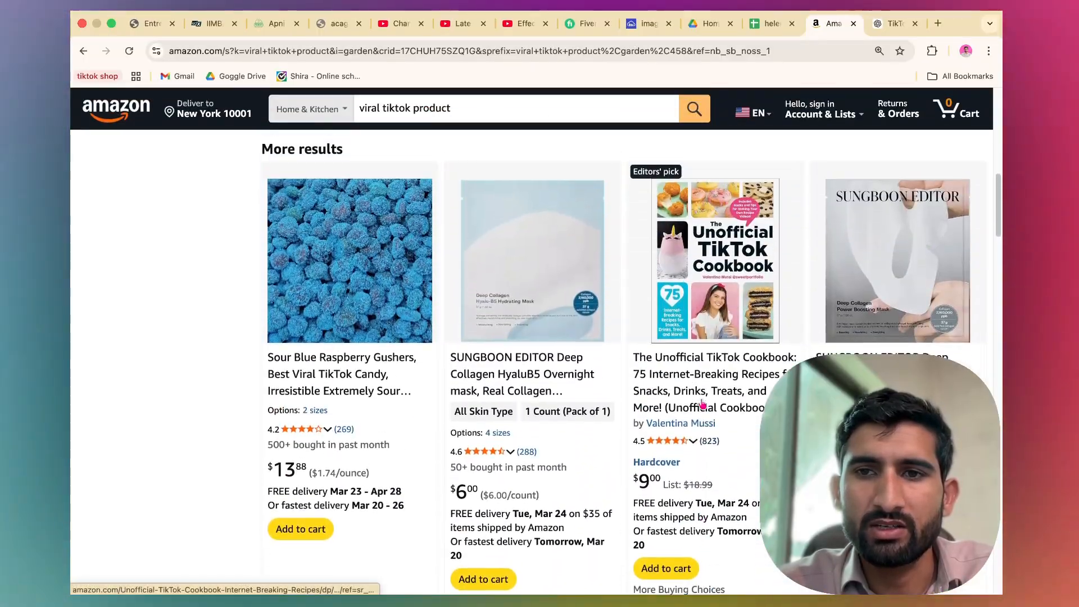
pyautogui.scroll(-6, 702, 404)
pyautogui.scroll(-2, 702, 404)
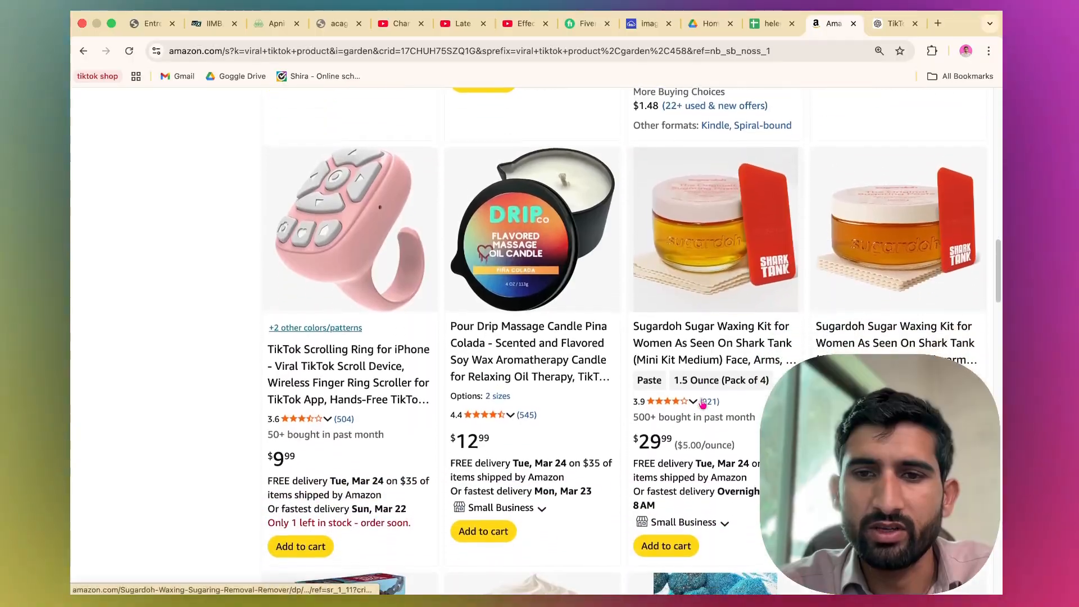
pyautogui.scroll(7, 702, 404)
pyautogui.scroll(-1, 702, 404)
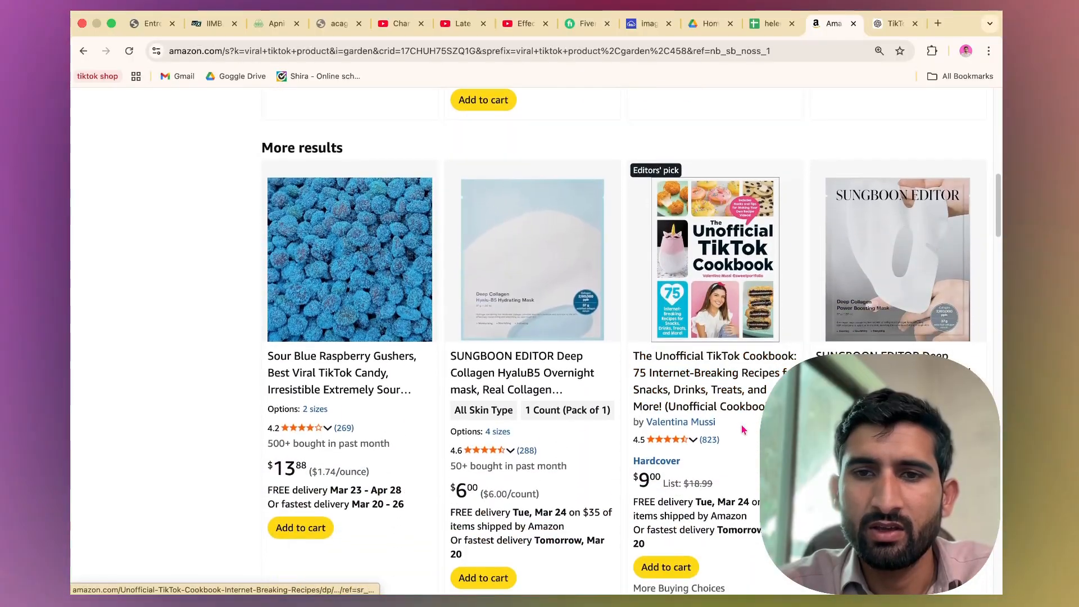
pyautogui.scroll(1, 738, 394)
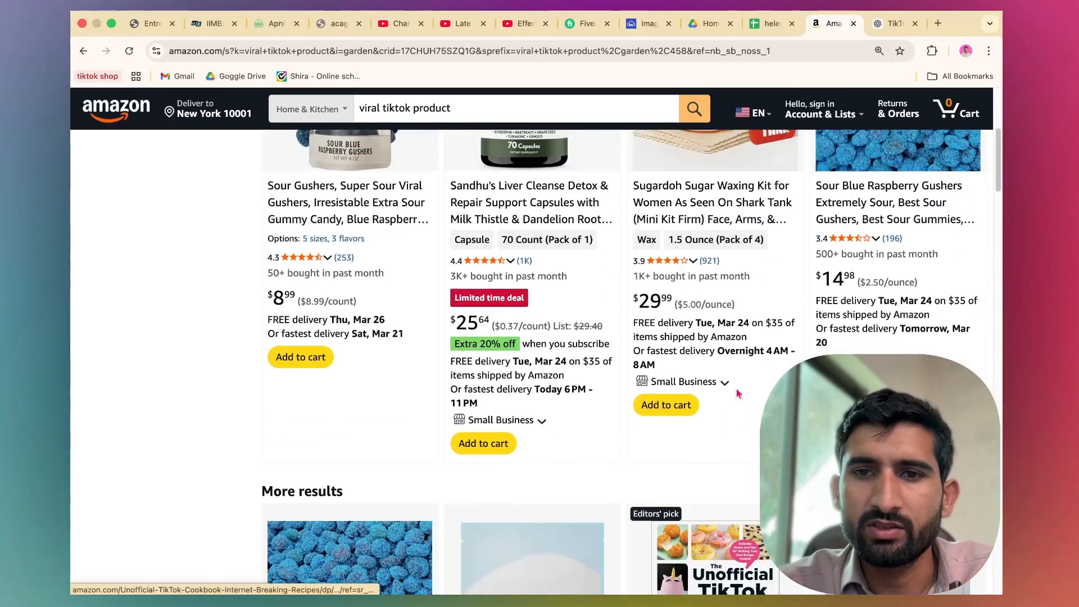
pyautogui.scroll(4, 738, 393)
pyautogui.scroll(-1, 698, 403)
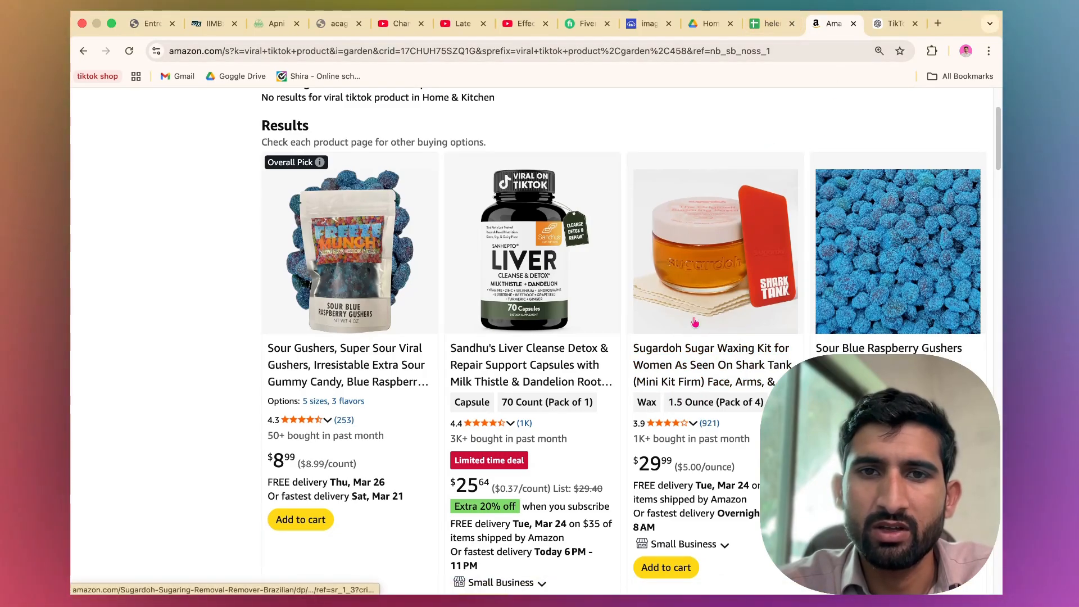
pyautogui.scroll(-12, 695, 321)
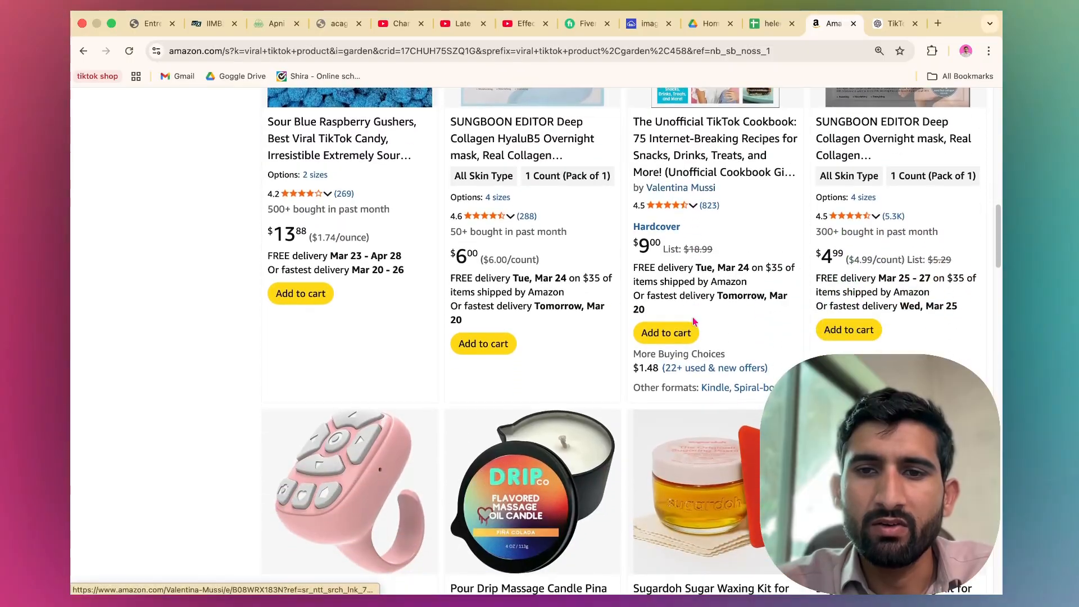
pyautogui.scroll(-13, 695, 322)
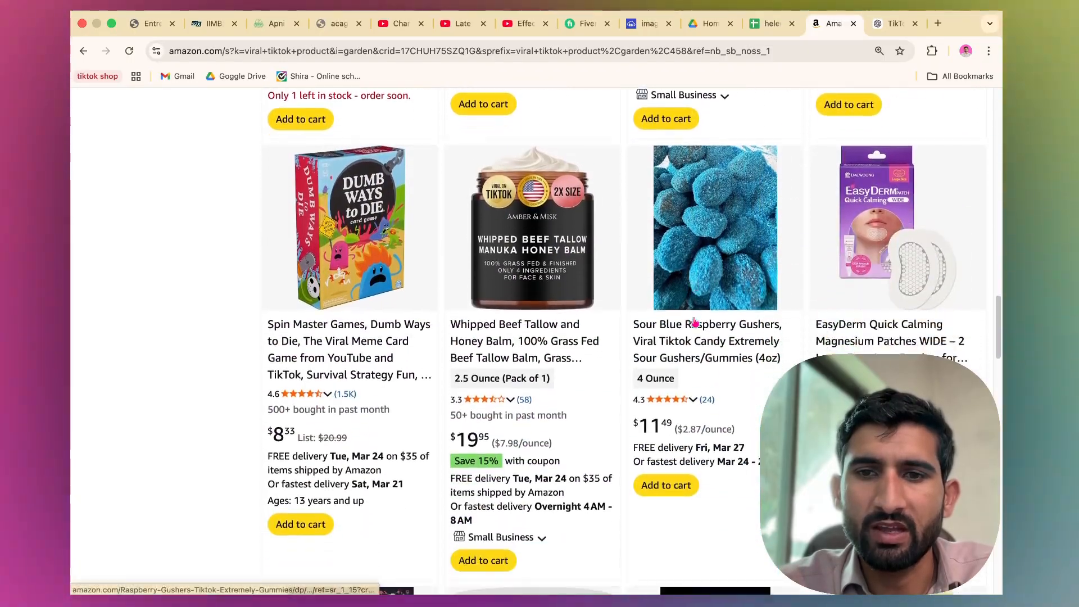
pyautogui.scroll(-9, 695, 321)
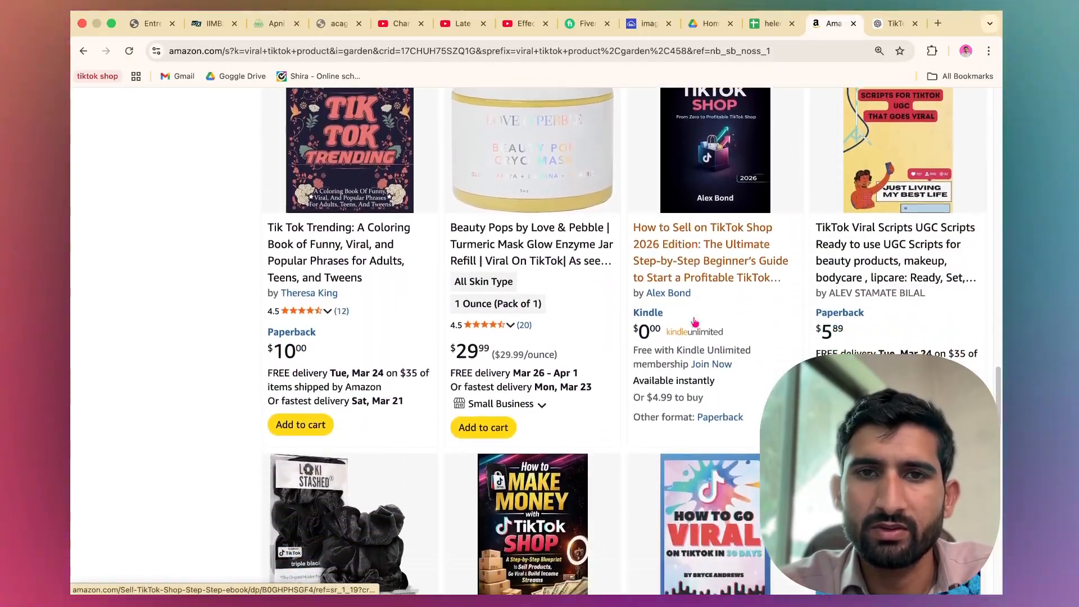
pyautogui.scroll(-4, 694, 322)
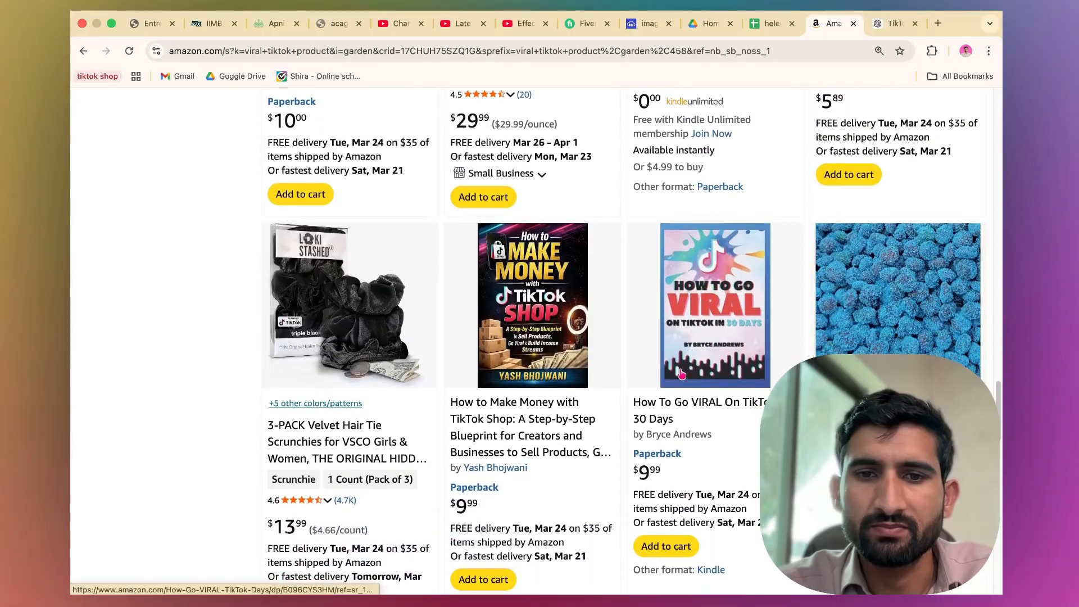
pyautogui.scroll(-5, 681, 374)
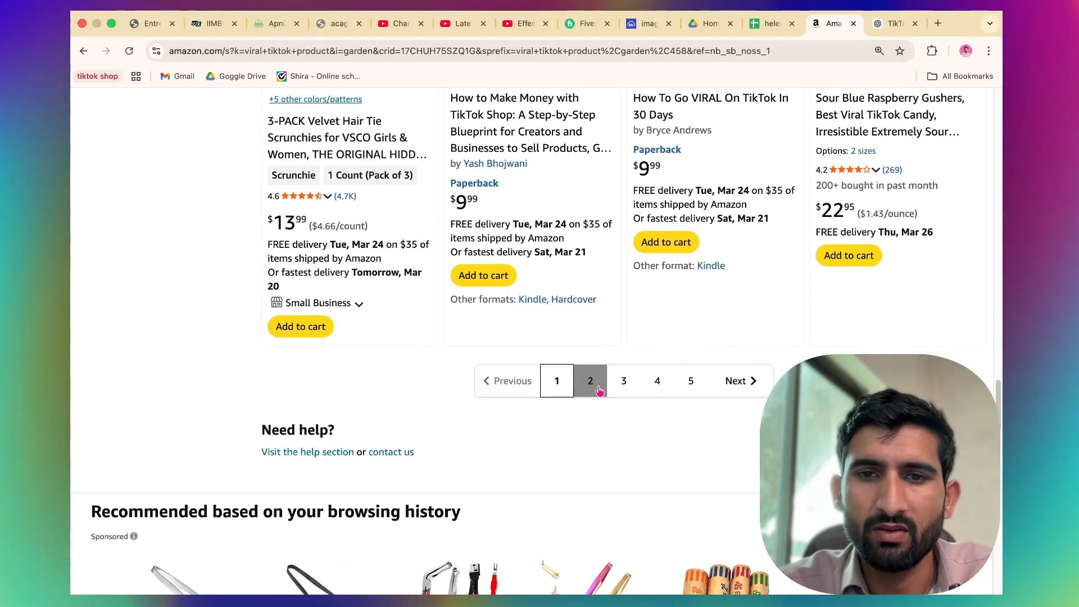
# Open the second page of the viral tiktok product search results and browse it.
pyautogui.click(591, 382)
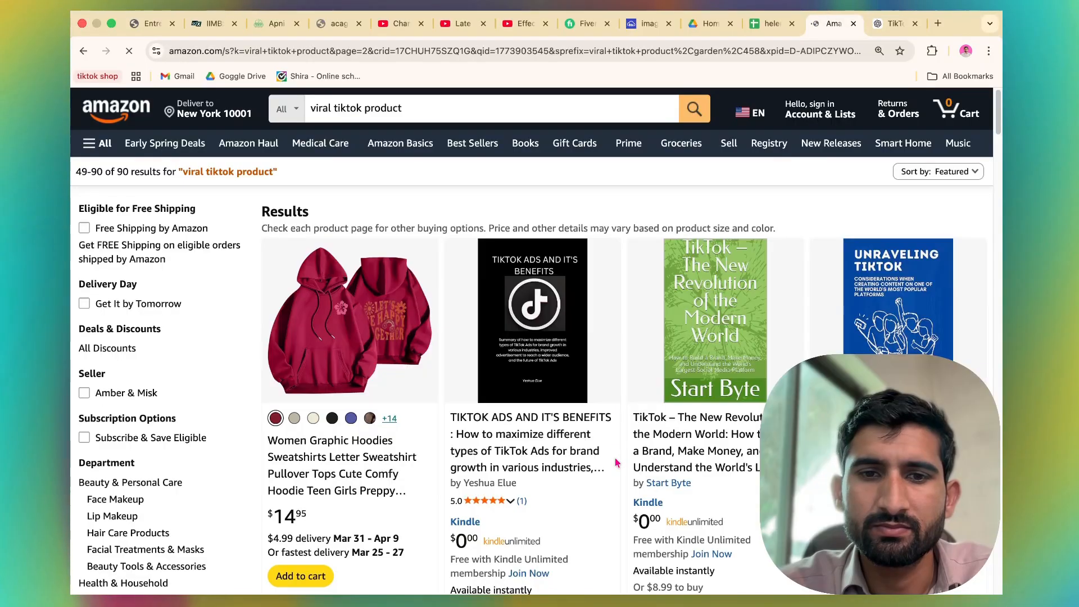
pyautogui.scroll(-10, 616, 463)
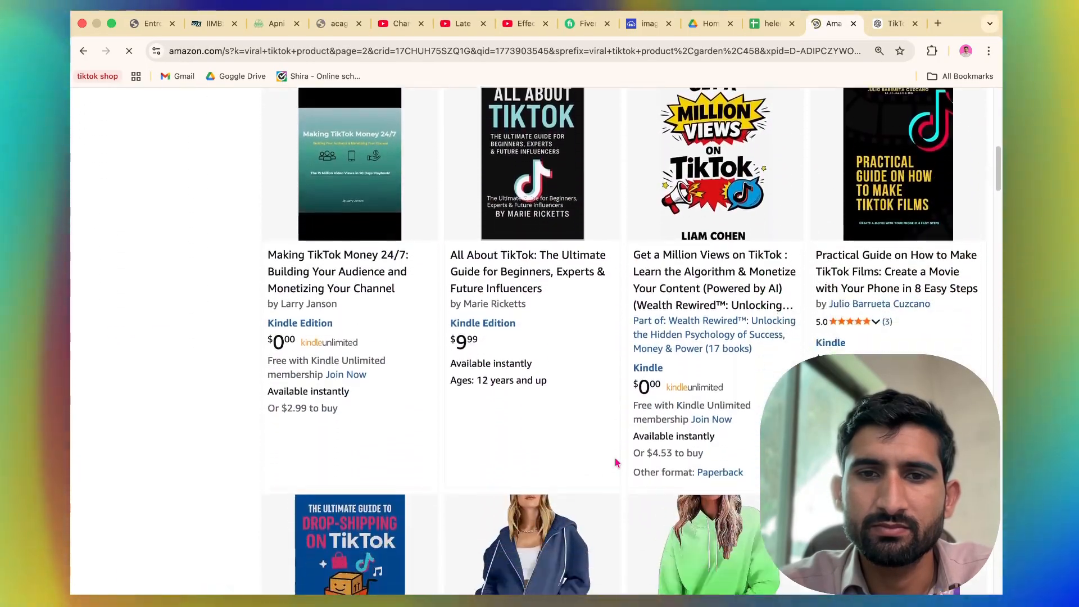
pyautogui.scroll(10, 617, 462)
# Copy the keyword tiktok made me buy it from the ChatGPT suggestions and search Amazon for it.
pyautogui.hotkey('ctrl', 'Tab')
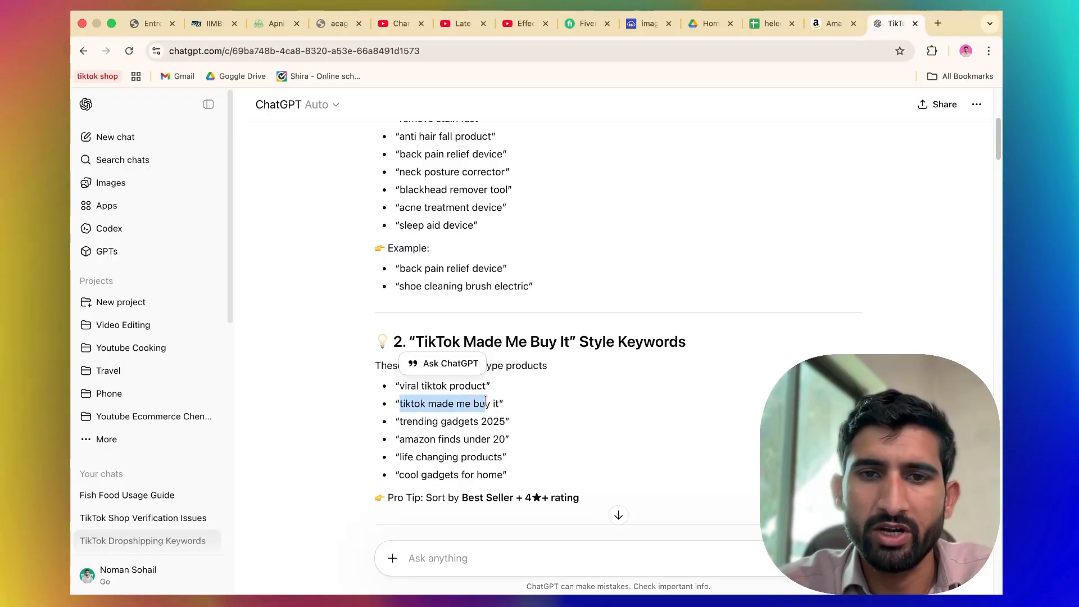
pyautogui.moveTo(498, 400); pyautogui.dragTo(500, 403)
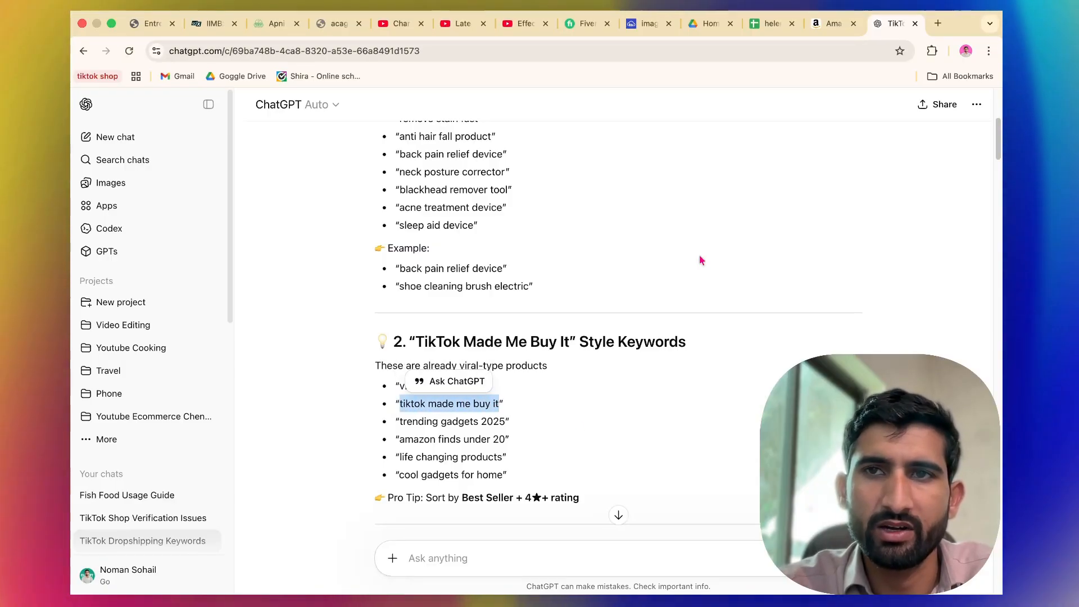
pyautogui.click(821, 28)
pyautogui.click(575, 108)
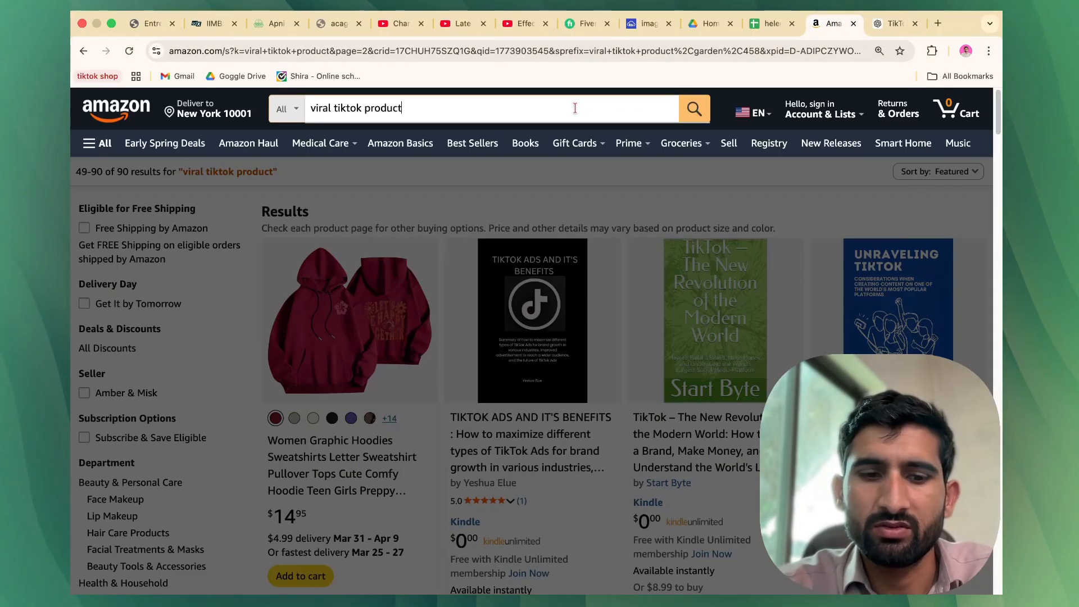
pyautogui.press('Return')
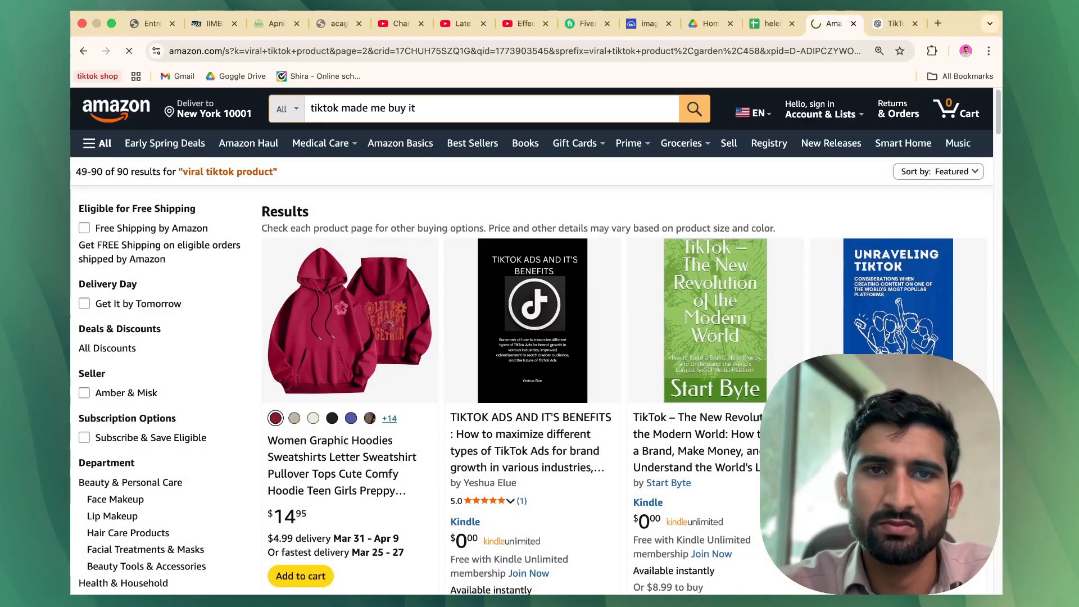
# Open the Kitsch Dermaplane Razor listing from the results in a new tab and switch to it.
pyautogui.scroll(-3, 439, 368)
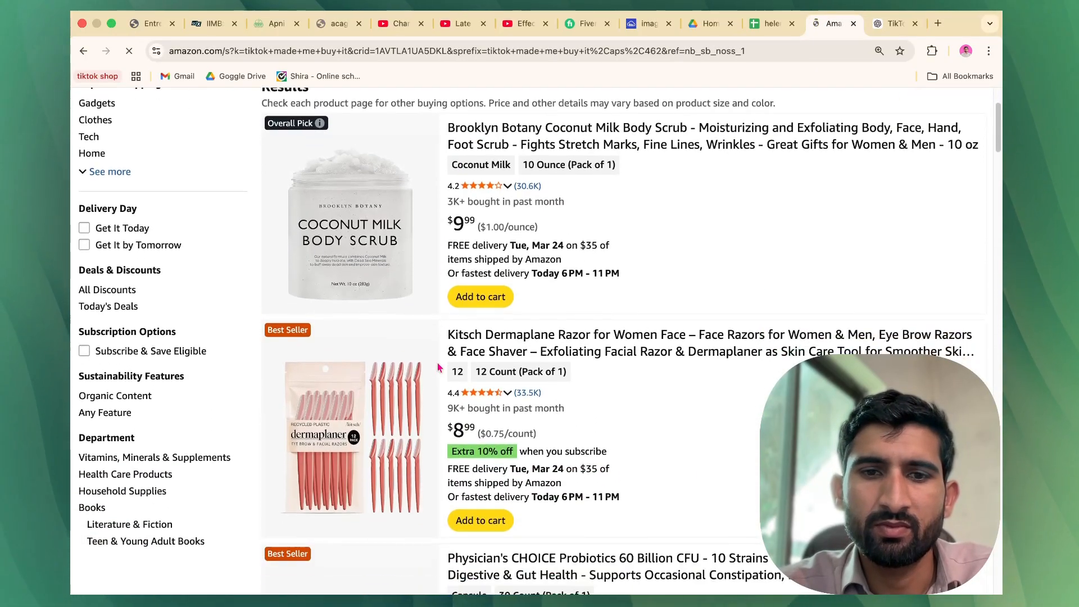
pyautogui.scroll(-1, 393, 388)
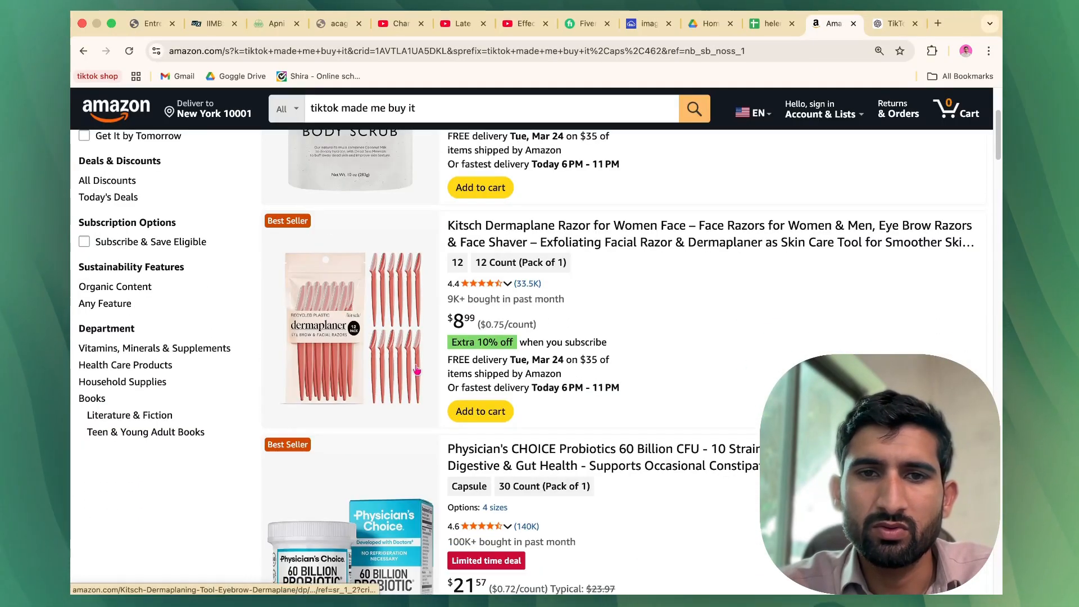
pyautogui.rightClick(545, 236)
pyautogui.click(568, 238)
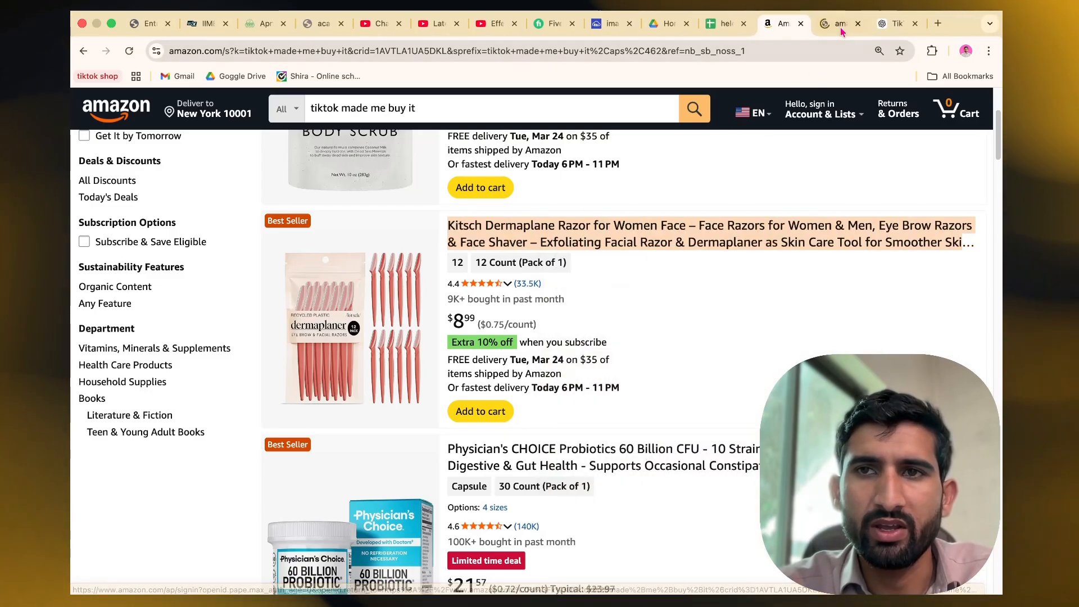
pyautogui.click(841, 28)
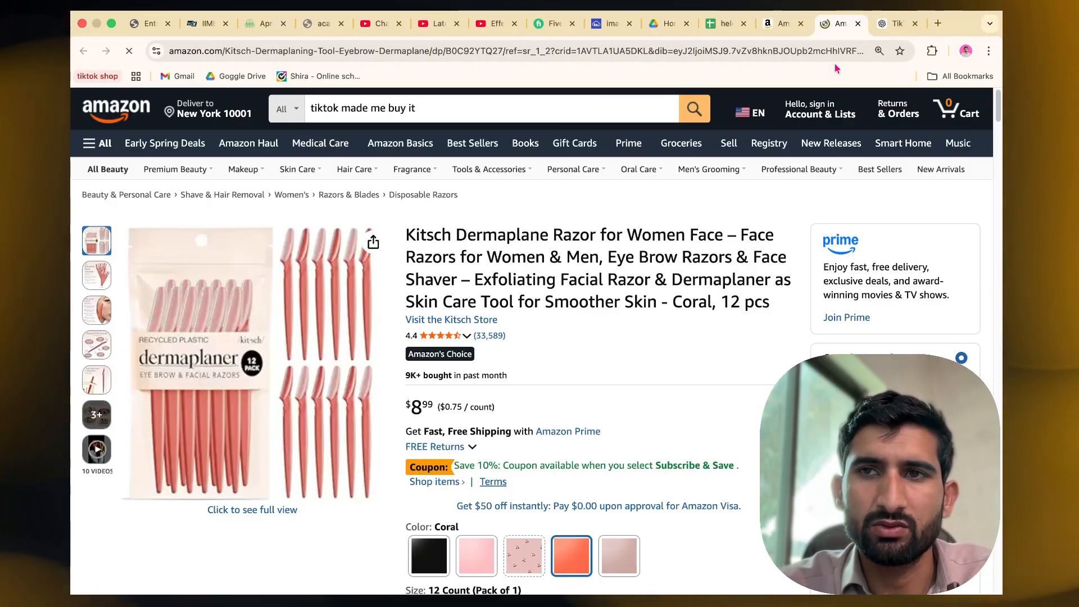
# Open a new blank tab, return to the dermaplane razor listing and open its share options.
pyautogui.press('super+t')
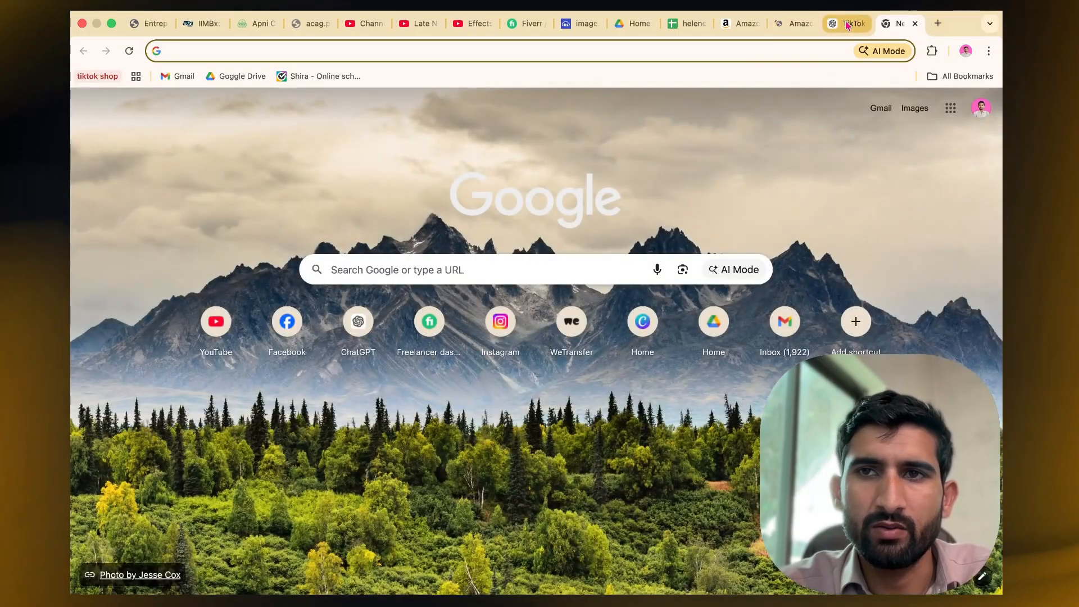
pyautogui.click(784, 25)
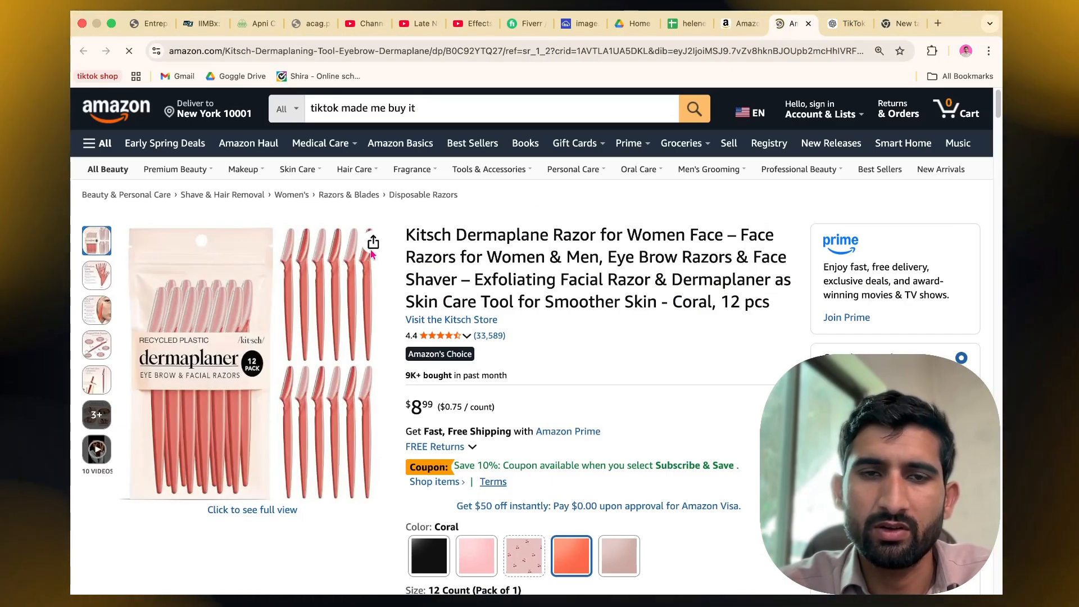
pyautogui.click(374, 242)
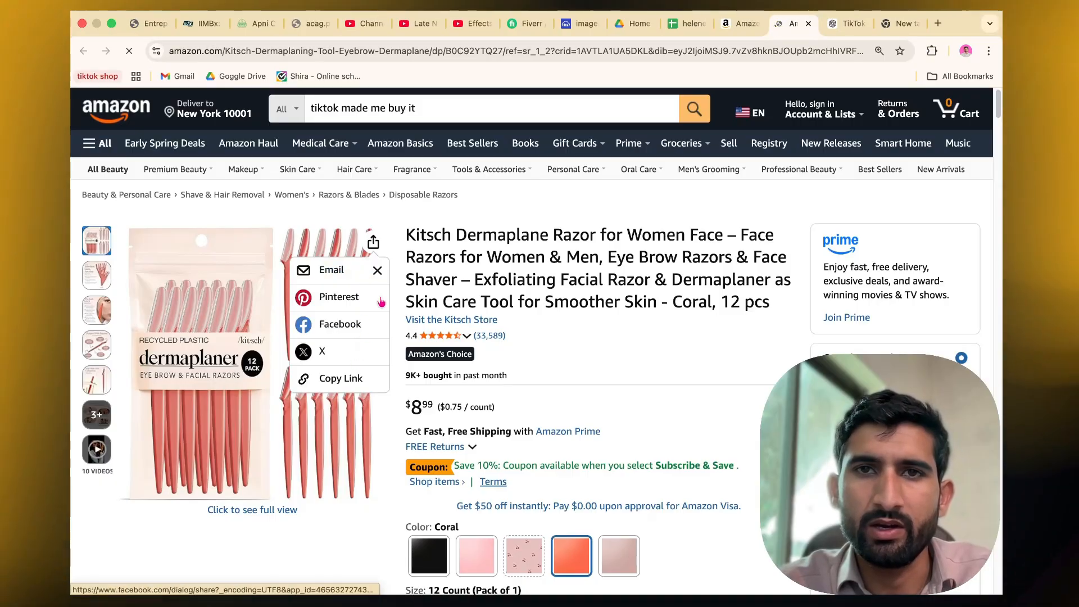
# Add a new sheet to the helenelorasa Products spreadsheet.
pyautogui.click(689, 25)
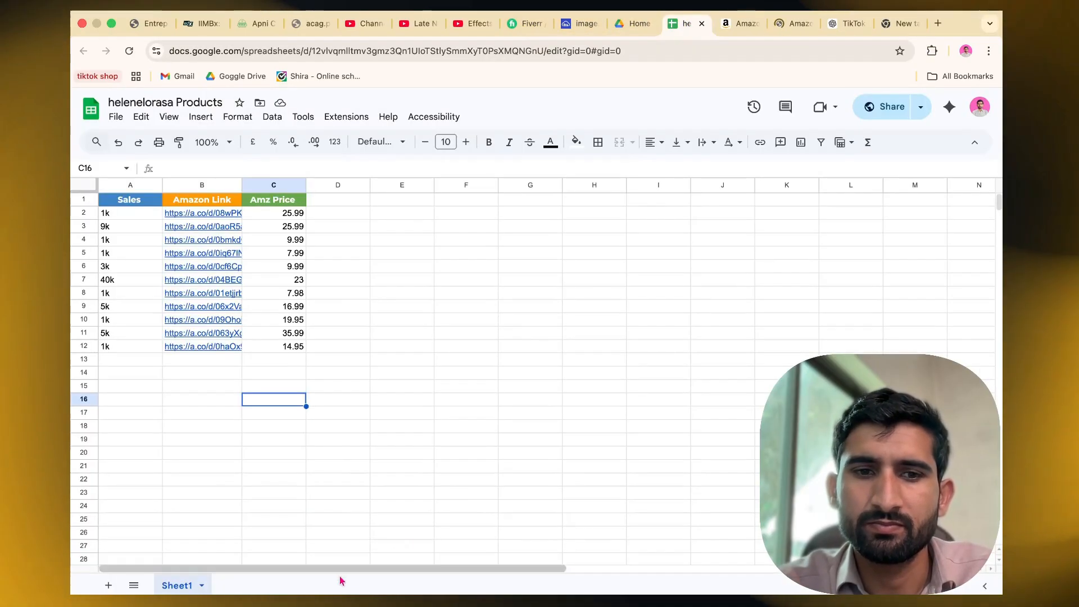
pyautogui.click(102, 588)
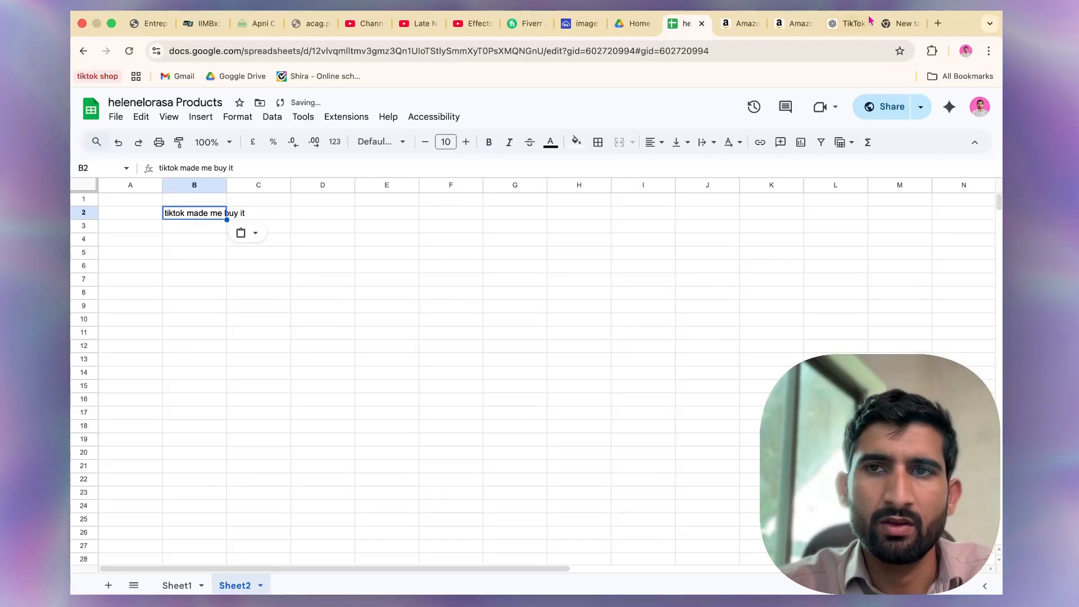
# Copy the dermaplane razor's share link and paste it into cell B2 of Sheet2.
pyautogui.click(780, 22)
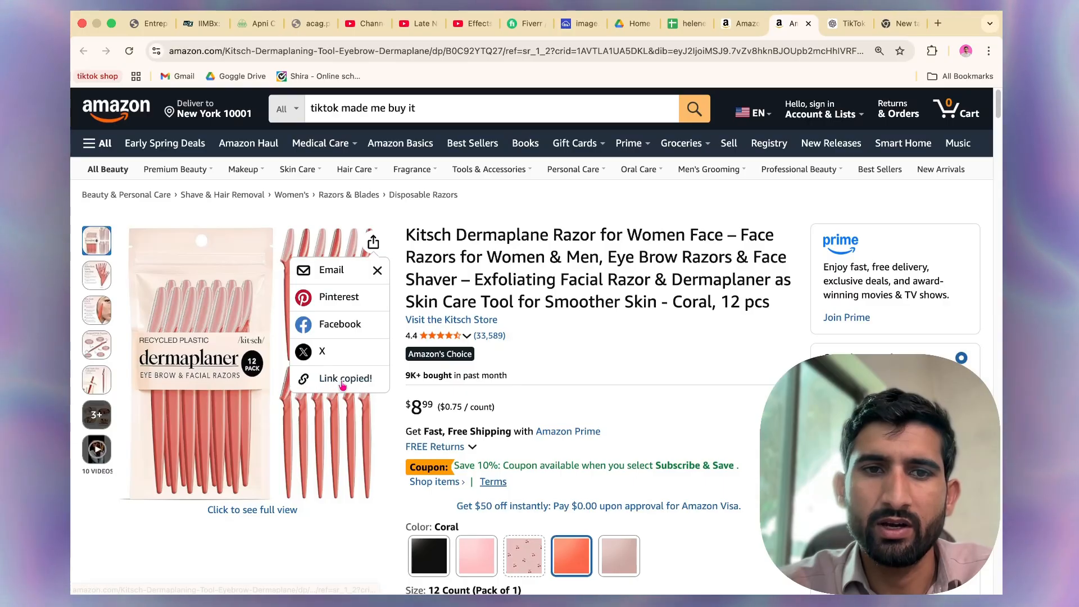
pyautogui.click(687, 23)
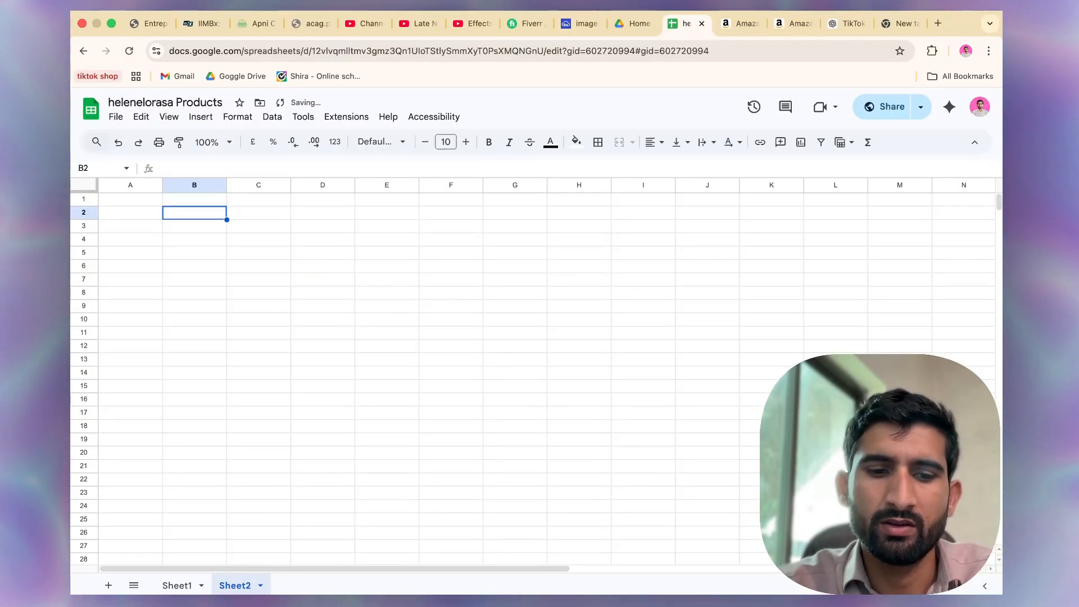
# Open the Auto Face Tracking Tripod listing from the tiktok made me buy it results in a new tab.
pyautogui.click(739, 22)
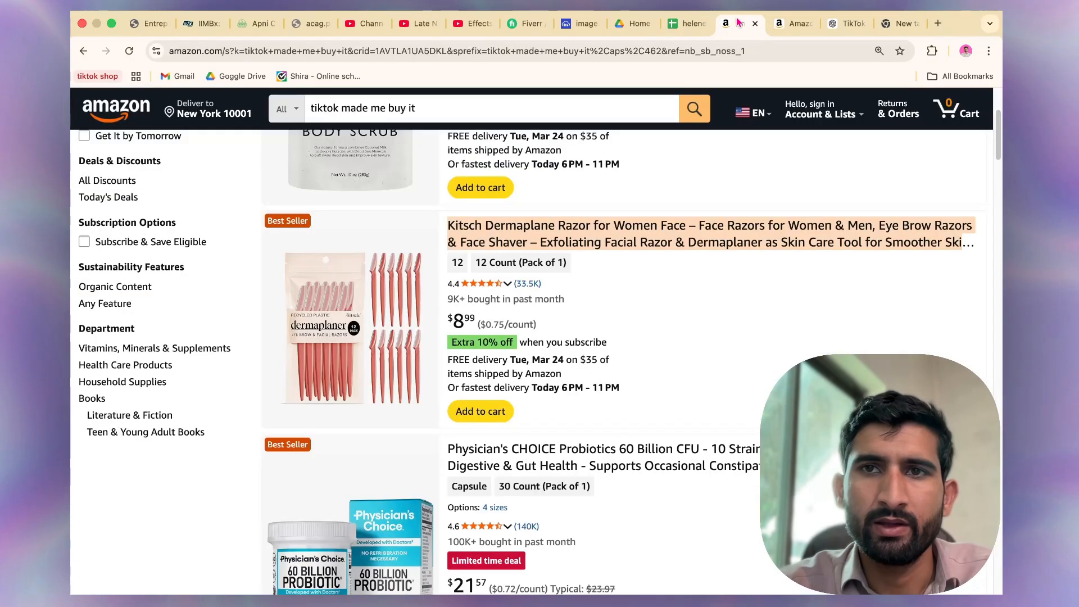
pyautogui.scroll(-15, 492, 446)
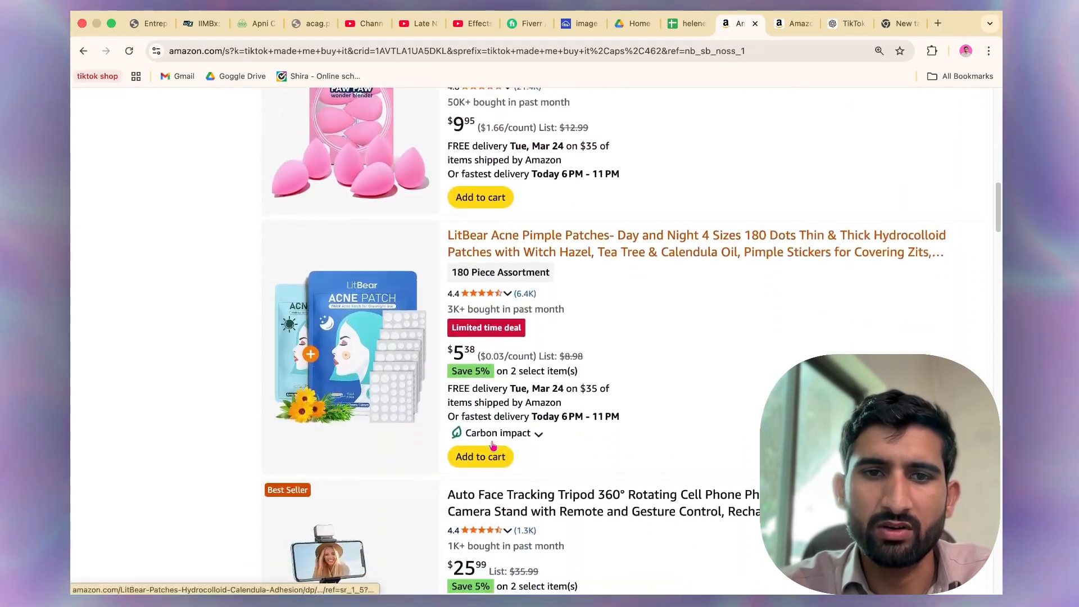
pyautogui.scroll(3, 533, 221)
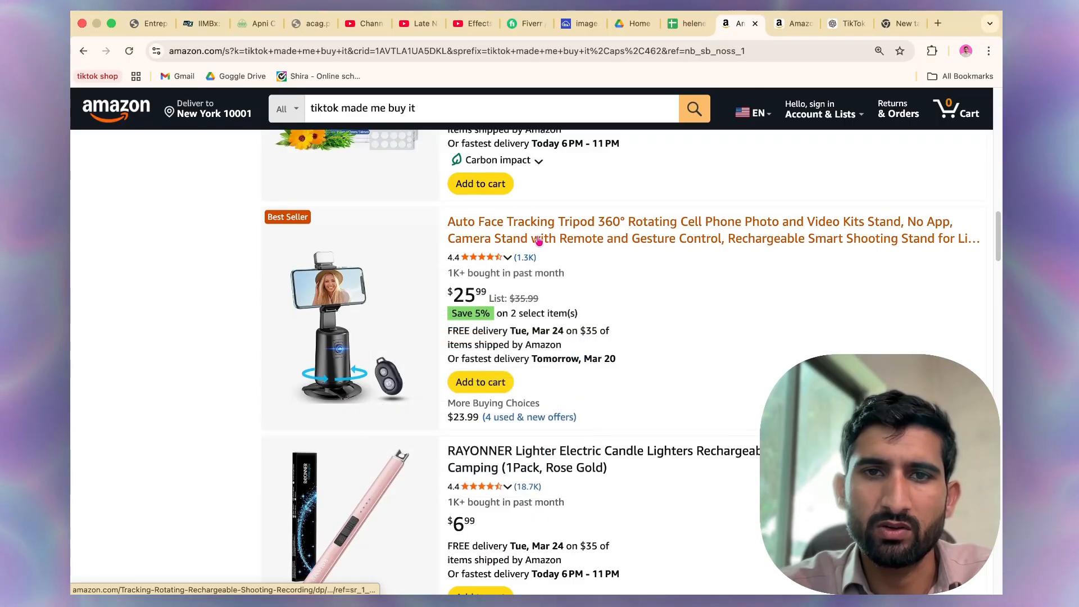
pyautogui.rightClick(530, 238)
pyautogui.click(562, 244)
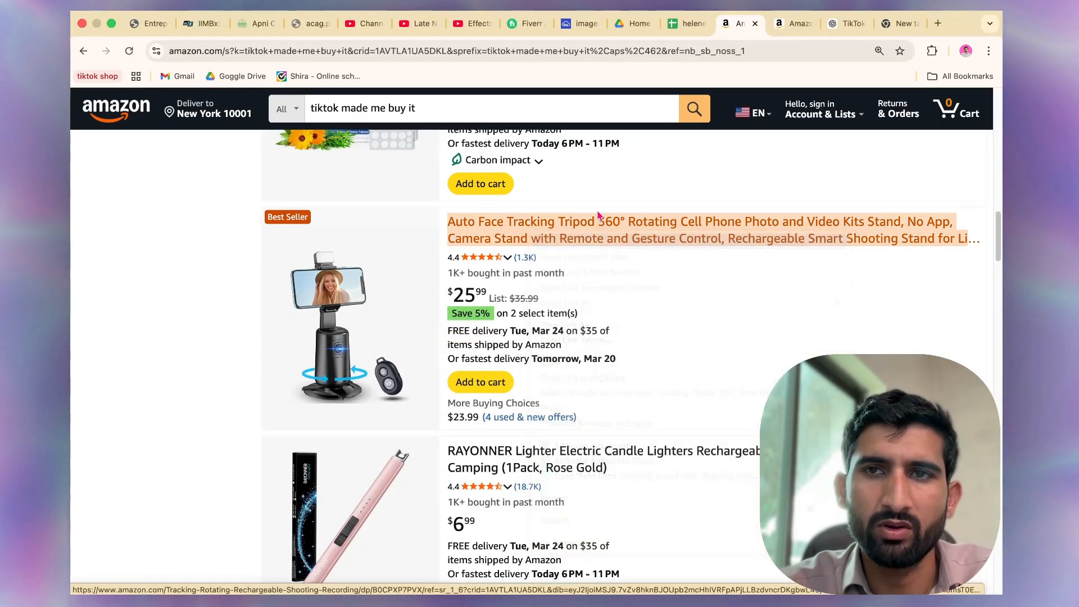
# Copy the tripod listing's link into cell B3 of Sheet2.
pyautogui.click(759, 24)
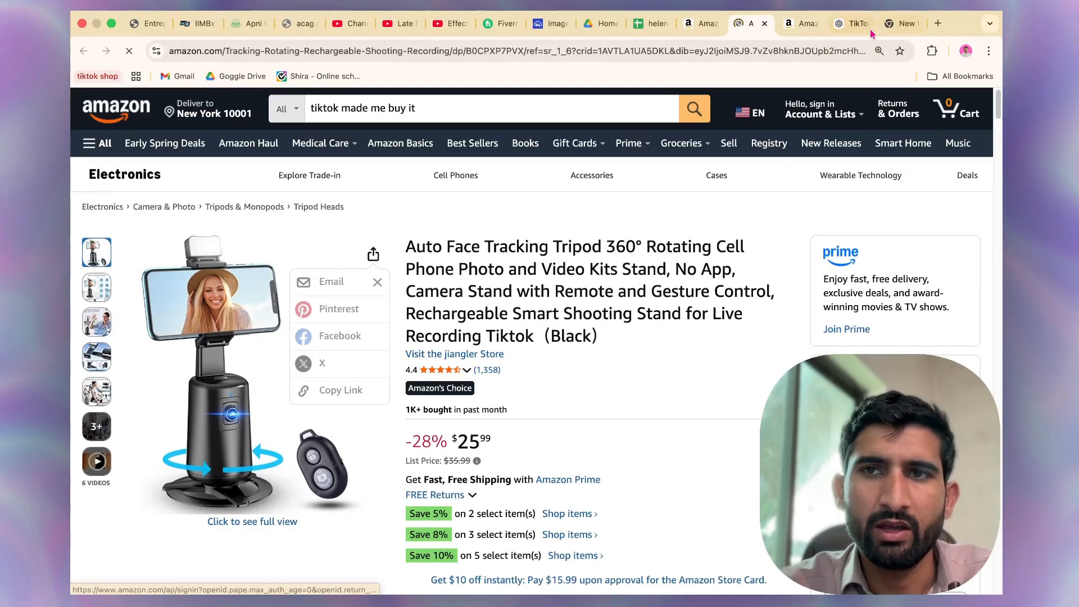
pyautogui.click(661, 21)
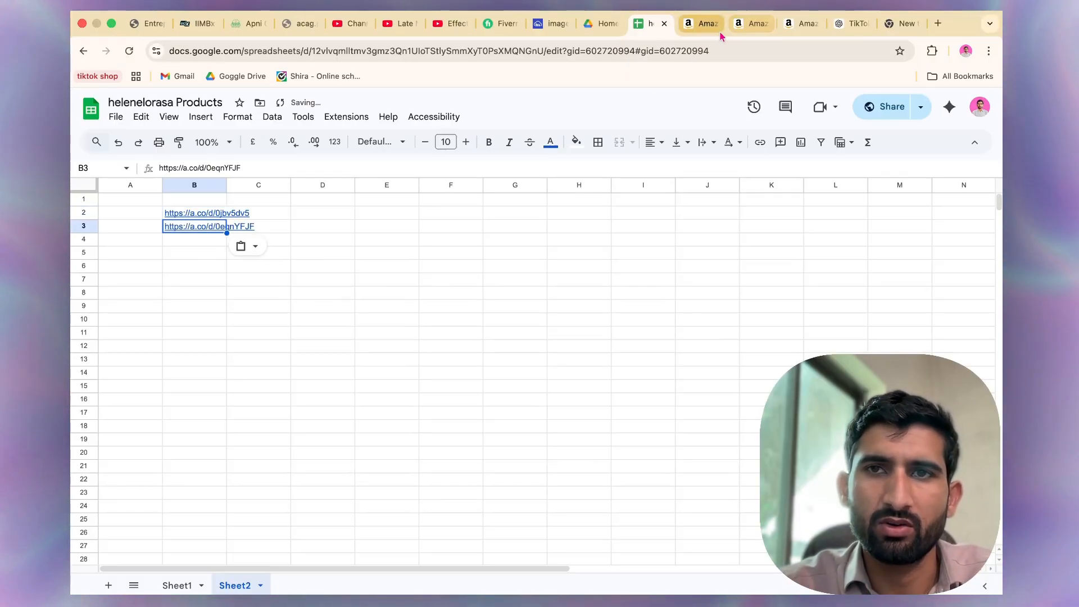
# Copy the keyword trending gadgets 2025 from ChatGPT and search Amazon for it.
pyautogui.click(861, 28)
pyautogui.scroll(-1, 484, 422)
pyautogui.scroll(2, 427, 427)
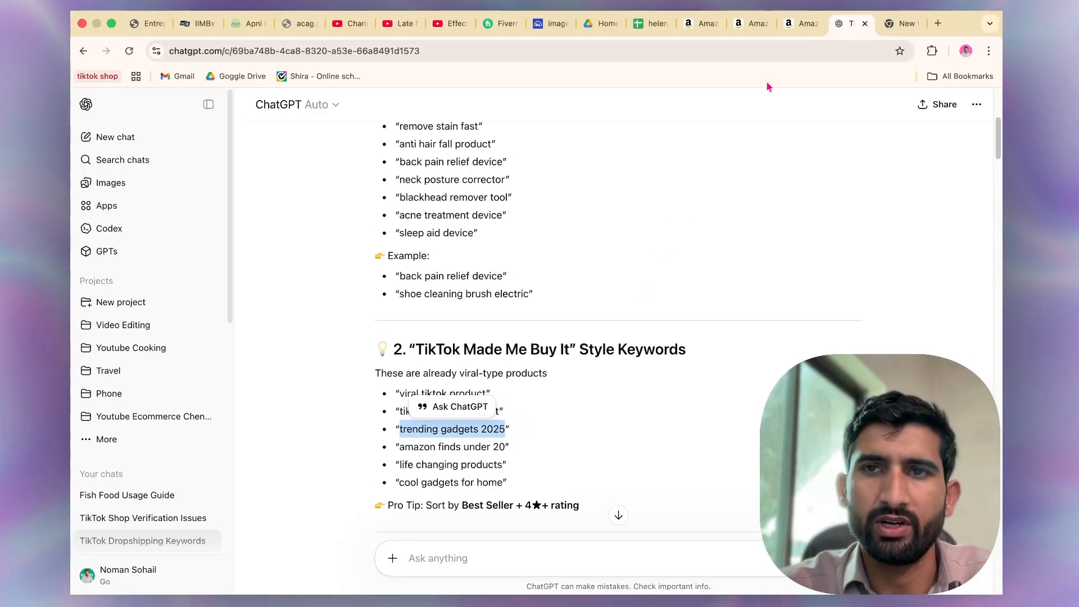
pyautogui.click(700, 25)
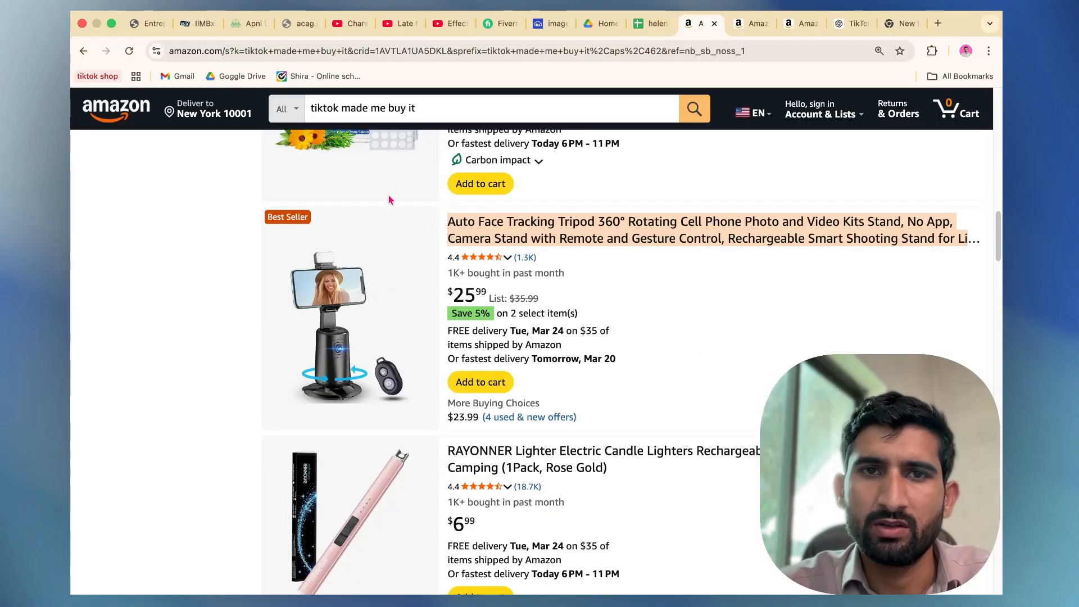
pyautogui.click(481, 116)
pyautogui.press('super+a')
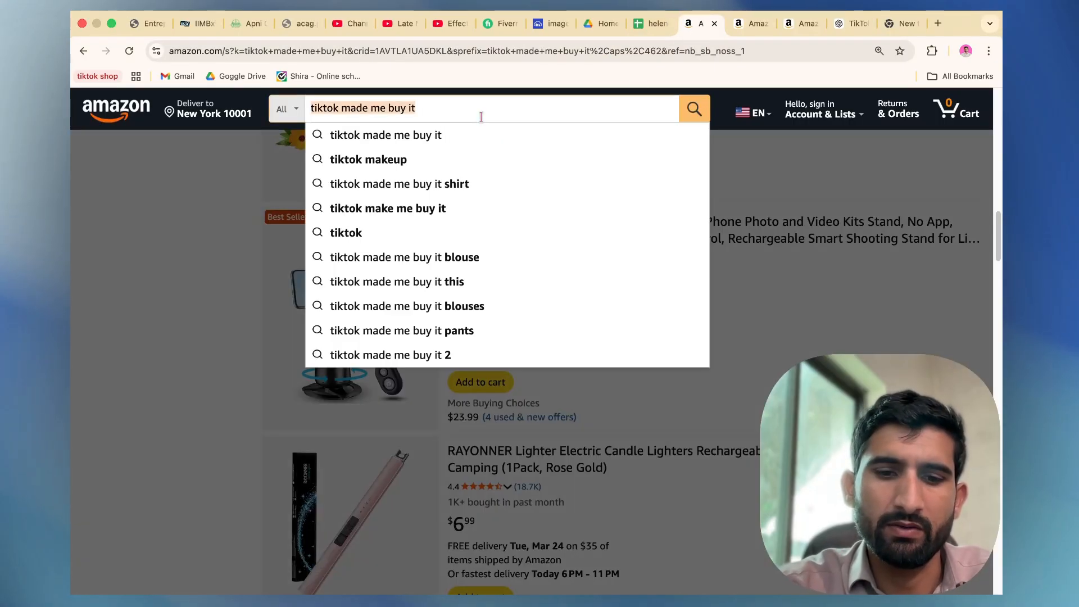
pyautogui.press('Return')
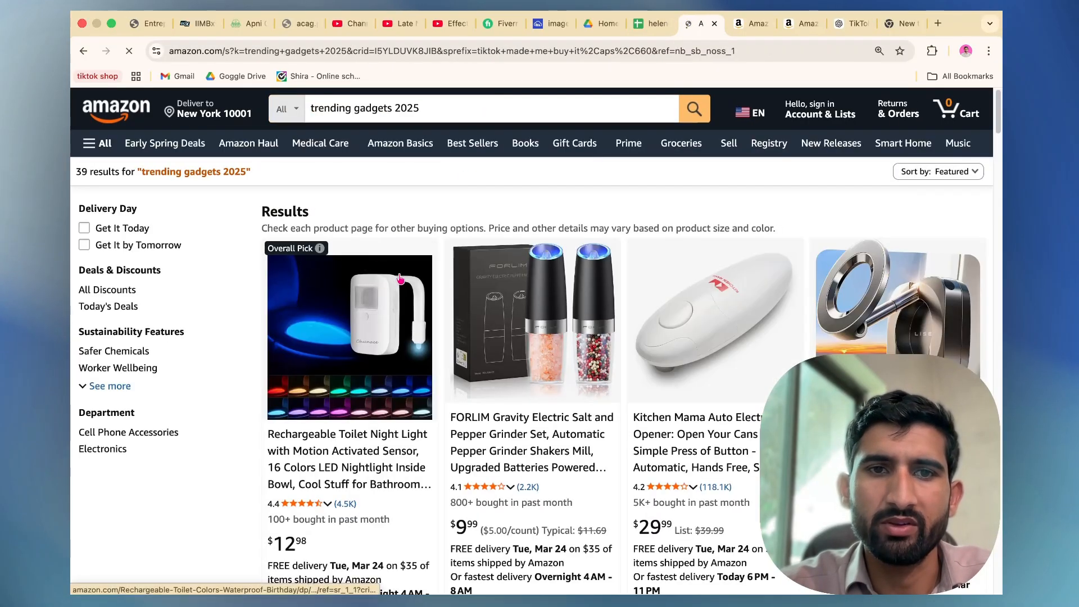
# Browse the trending gadgets 2025 results and open the 2025 Upgraded Herb Scissors listing in a new tab.
pyautogui.scroll(-3, 427, 304)
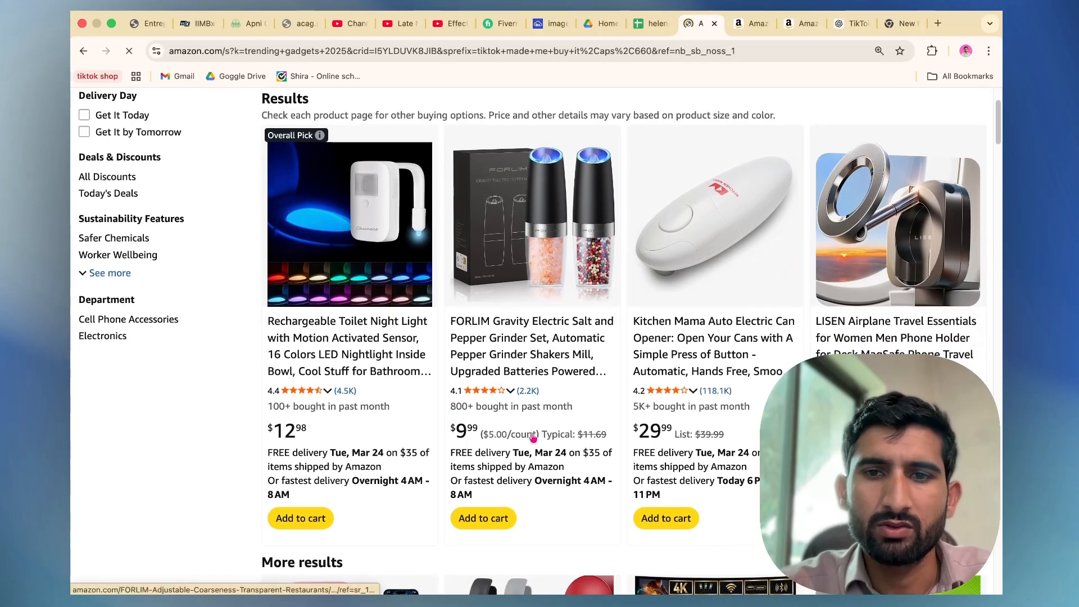
pyautogui.scroll(-2, 641, 388)
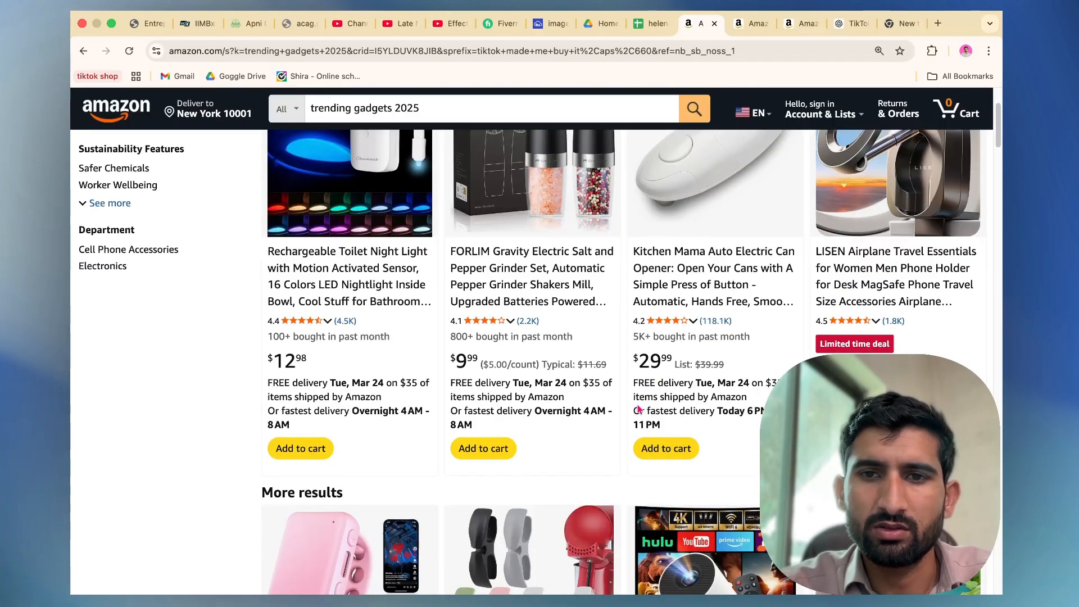
pyautogui.scroll(-8, 639, 409)
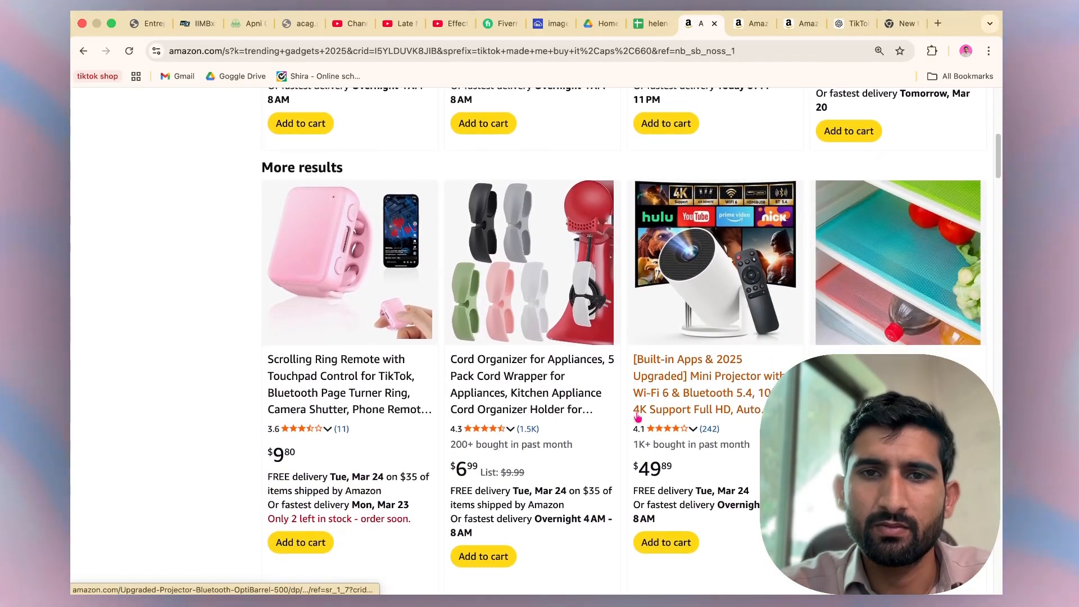
pyautogui.scroll(-3, 562, 338)
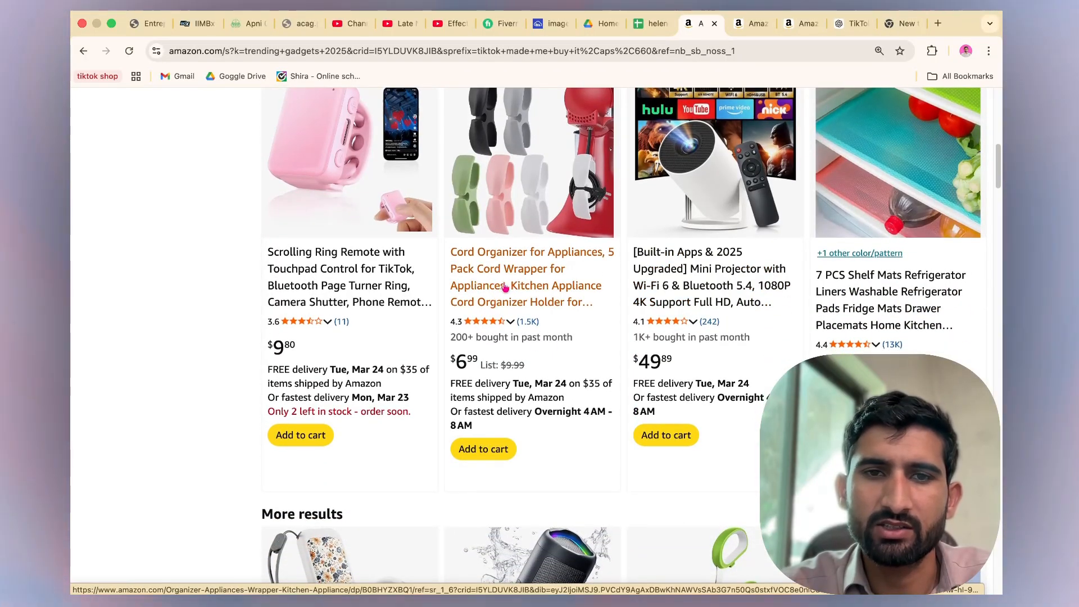
pyautogui.scroll(-8, 450, 343)
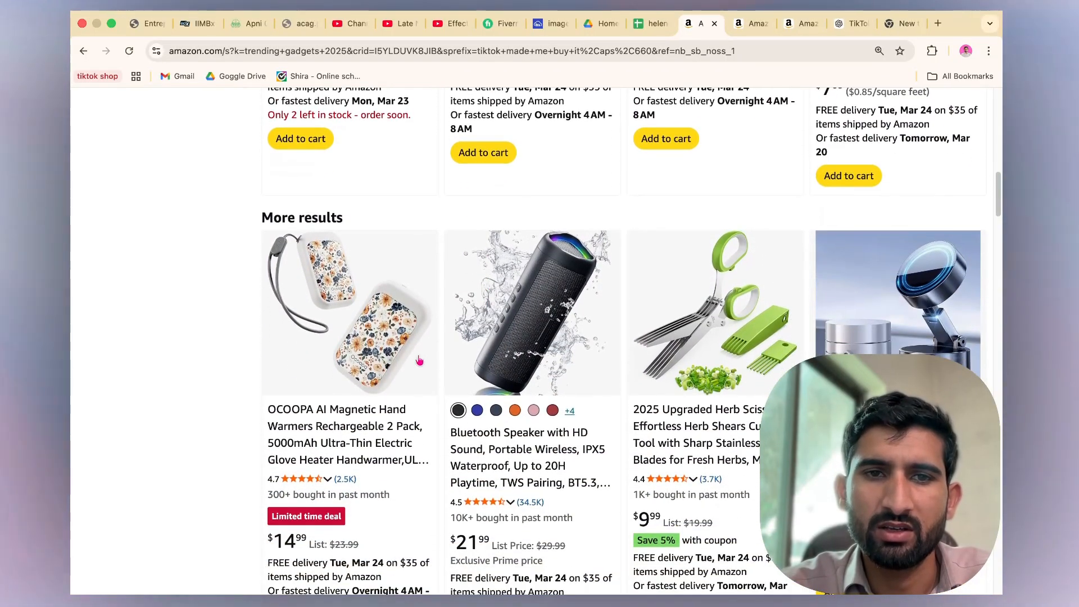
pyautogui.scroll(-2, 411, 383)
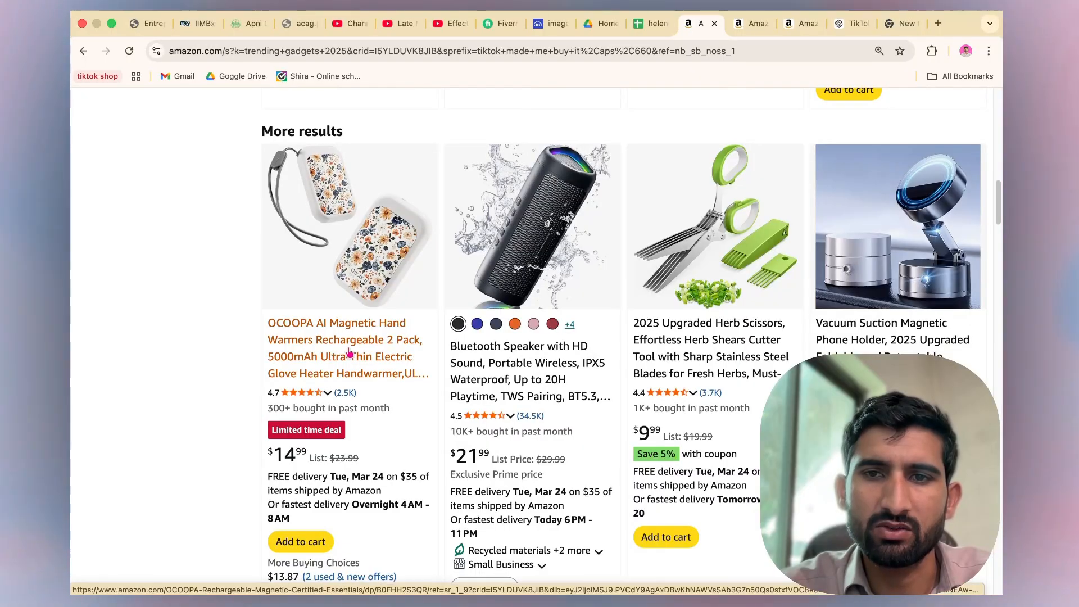
pyautogui.rightClick(661, 365)
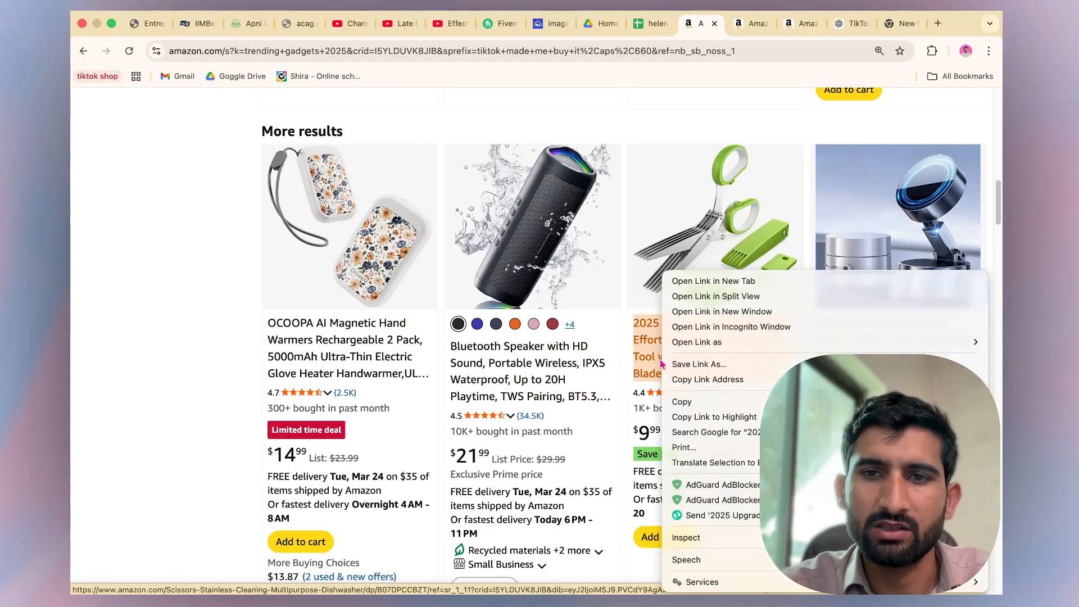
pyautogui.click(724, 282)
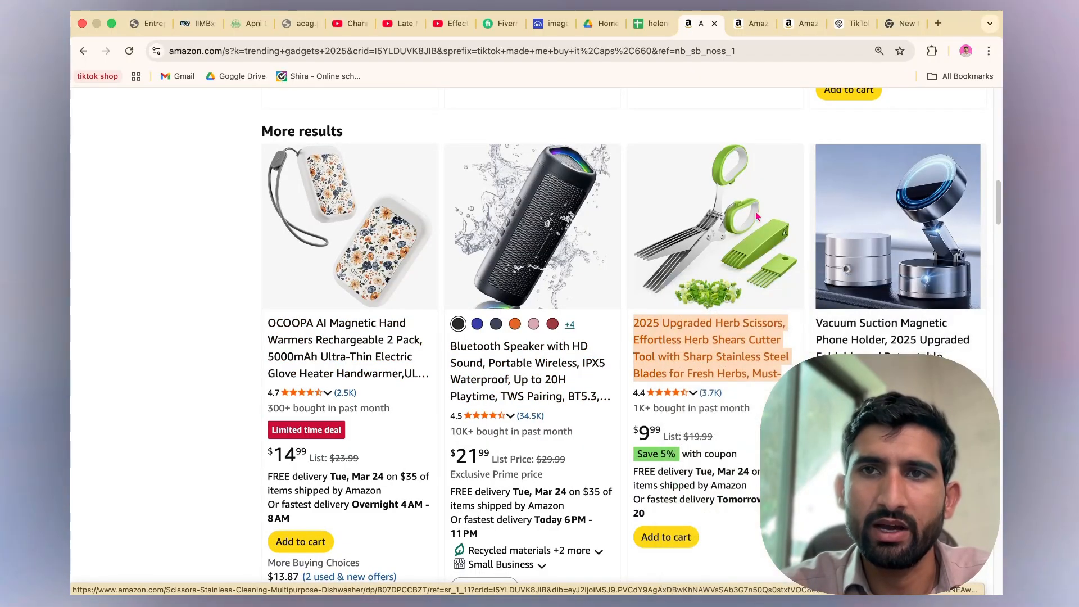
# Copy the herb scissors listing's link and paste it into cell B4 of Sheet2.
pyautogui.click(704, 27)
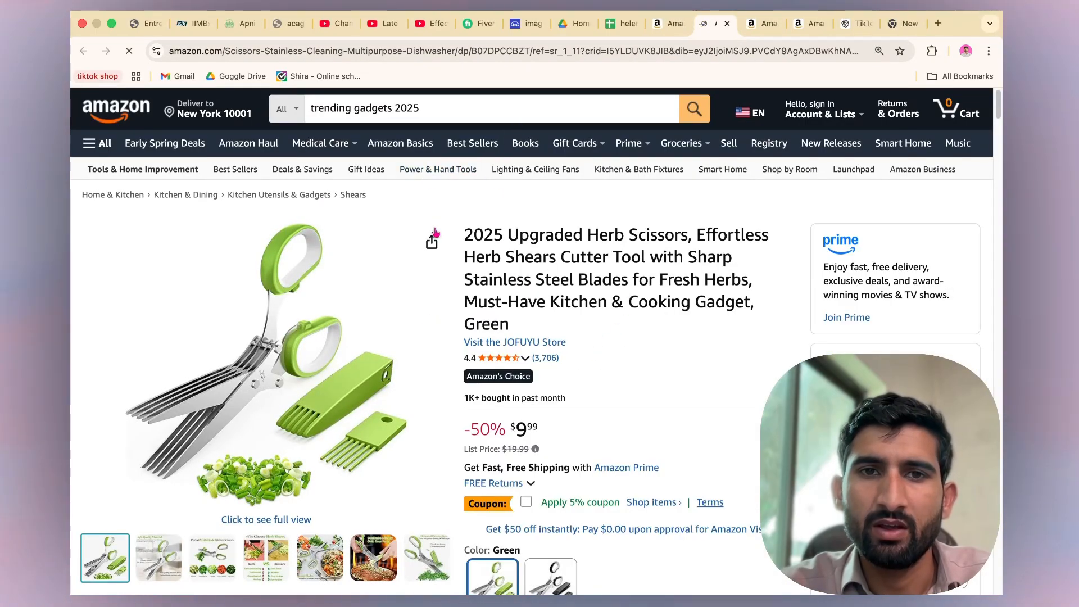
pyautogui.click(432, 243)
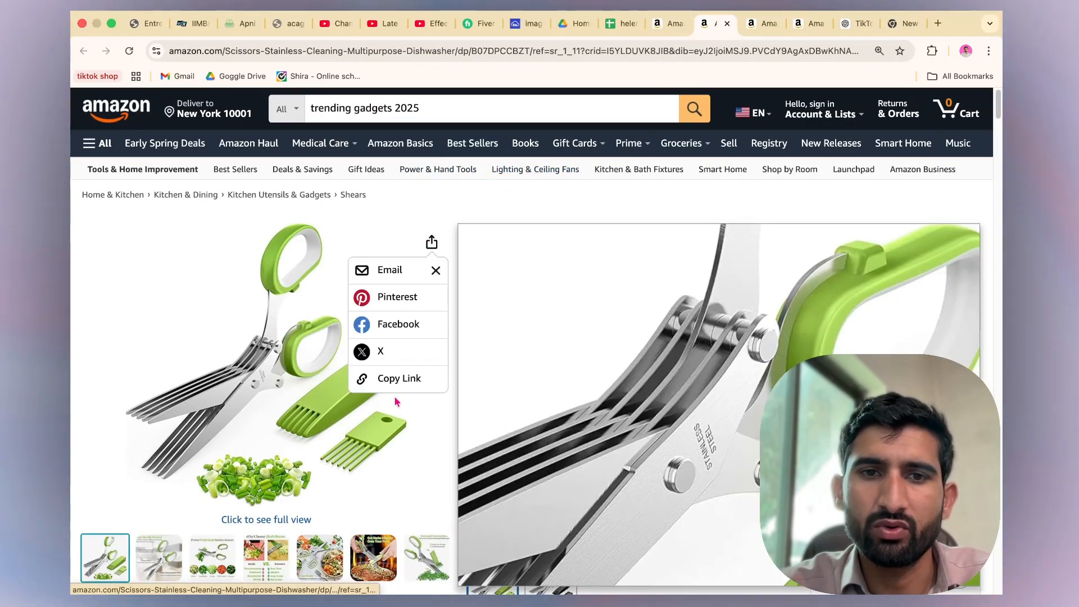
pyautogui.click(400, 378)
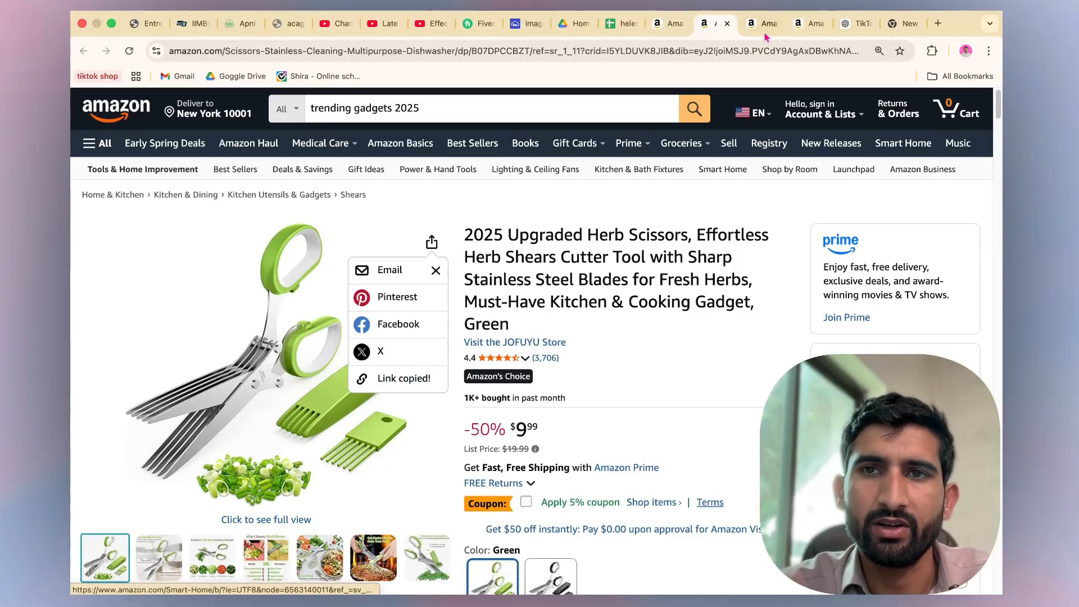
pyautogui.click(617, 23)
pyautogui.click(208, 245)
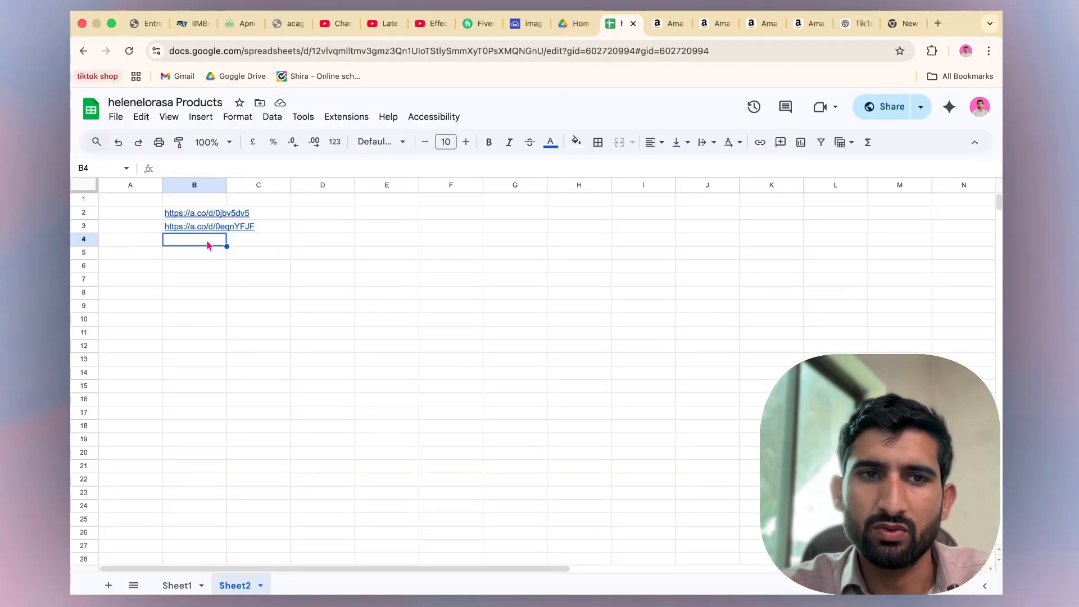
pyautogui.click(209, 268)
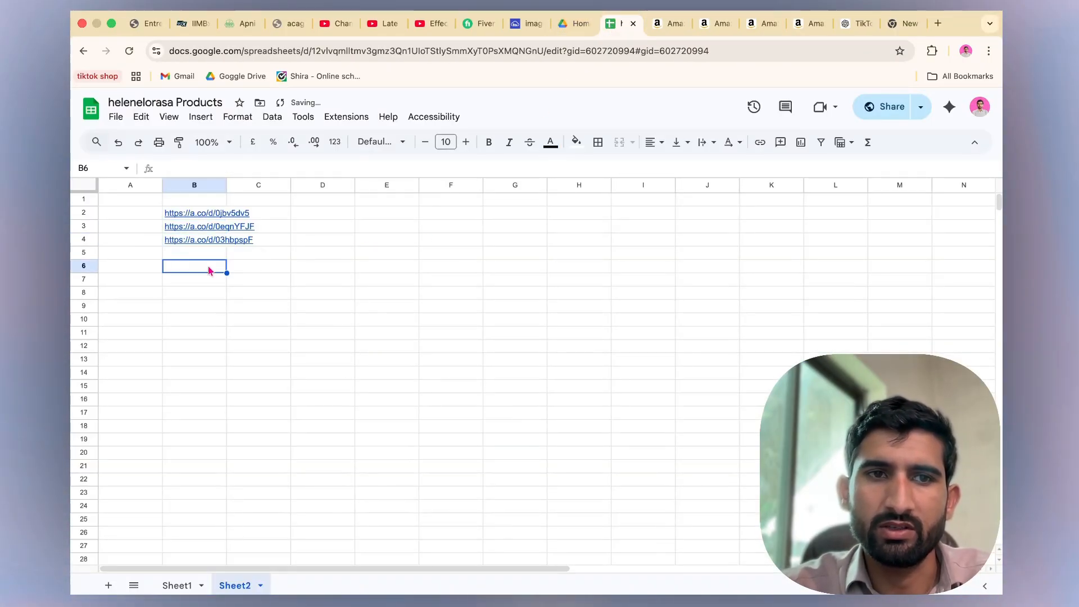
# Switch to Sheet1 of the products spreadsheet and open the Amazon link in cell B2.
pyautogui.click(224, 241)
pyautogui.click(177, 585)
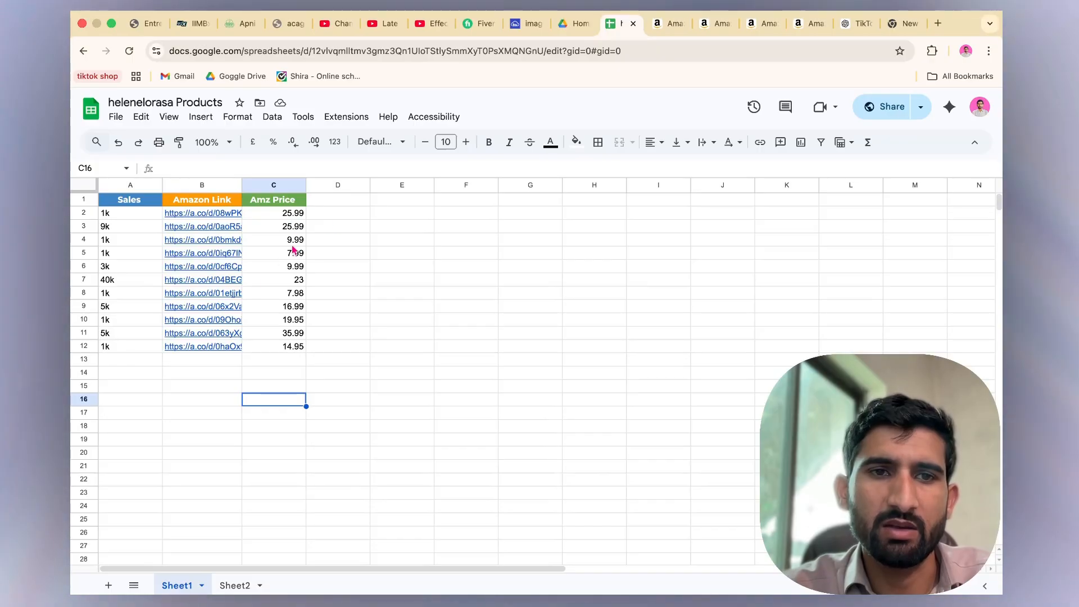
pyautogui.moveTo(219, 263)
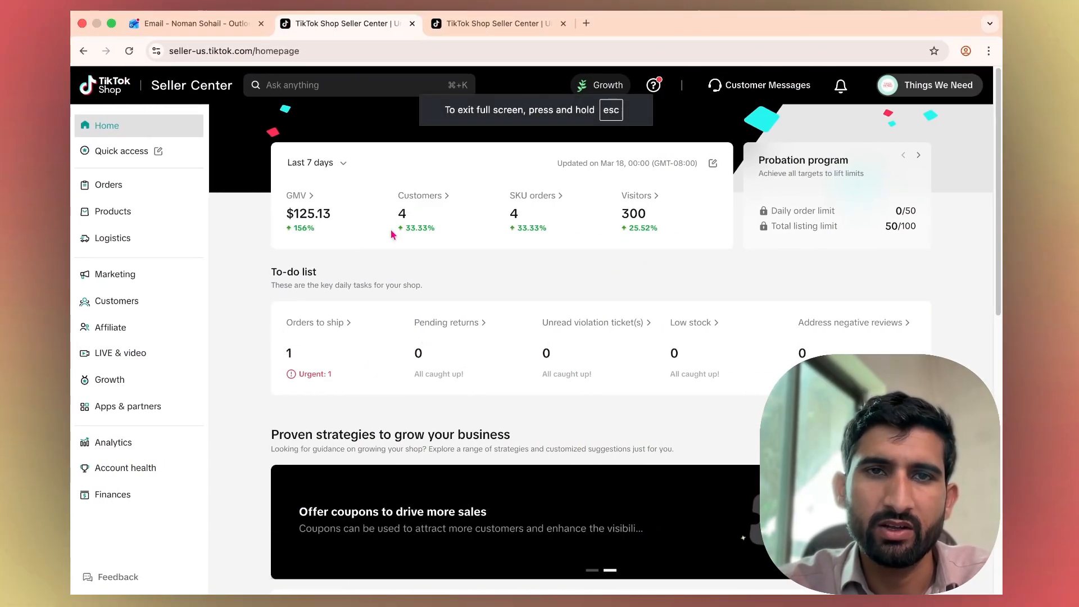
pyautogui.hotkey('ctrl', 'Left')
pyautogui.click(188, 217)
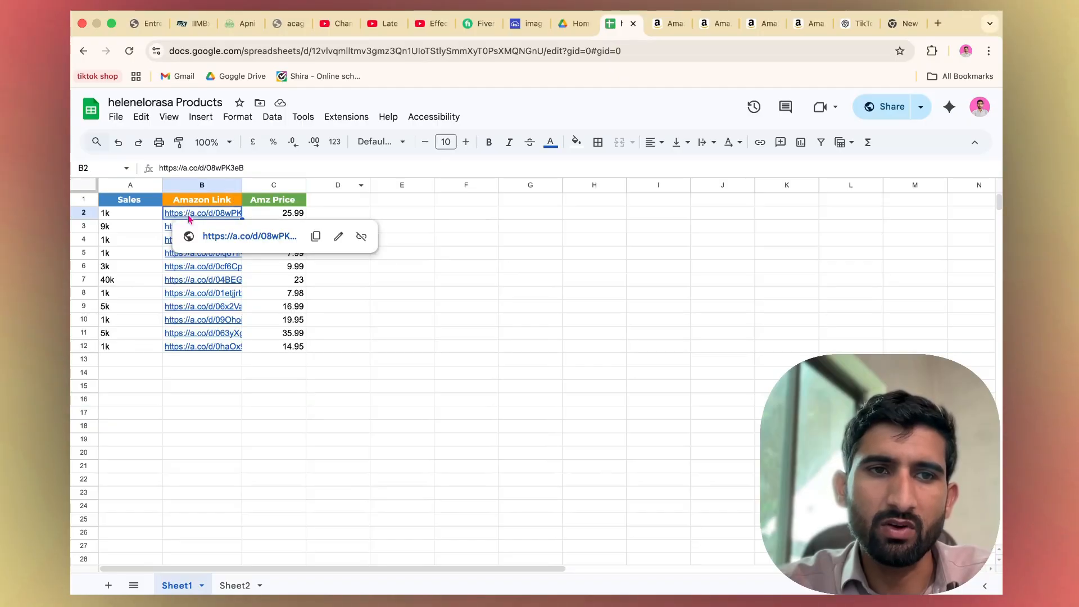
pyautogui.click(257, 237)
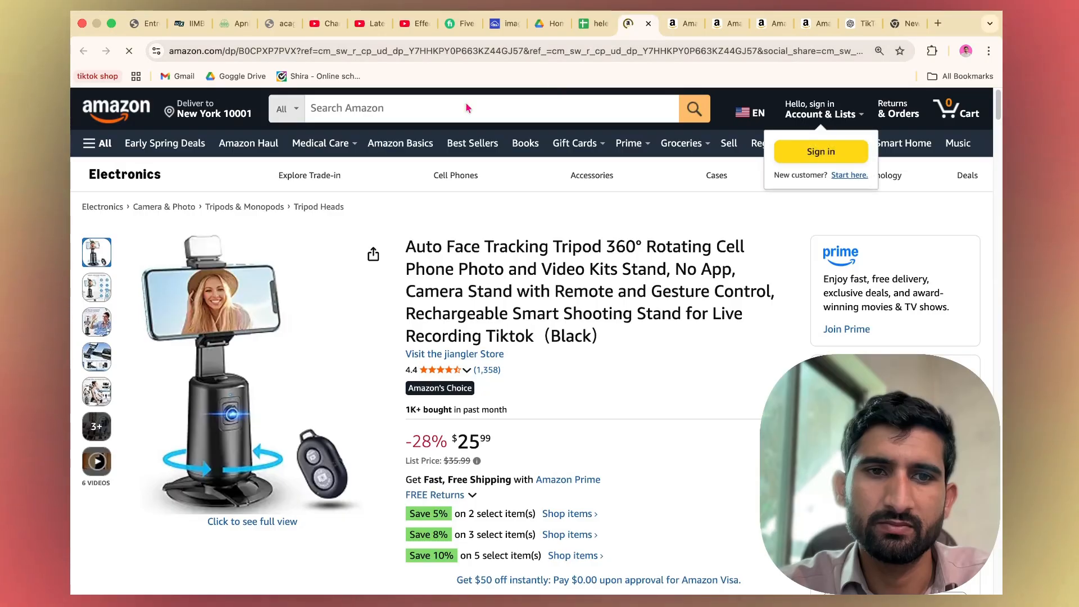
# Copy the tripod listing's URL and open it in a new tab of the TikTok Shop browser window.
pyautogui.click(562, 52)
pyautogui.hotkey('ctrl', 'Right')
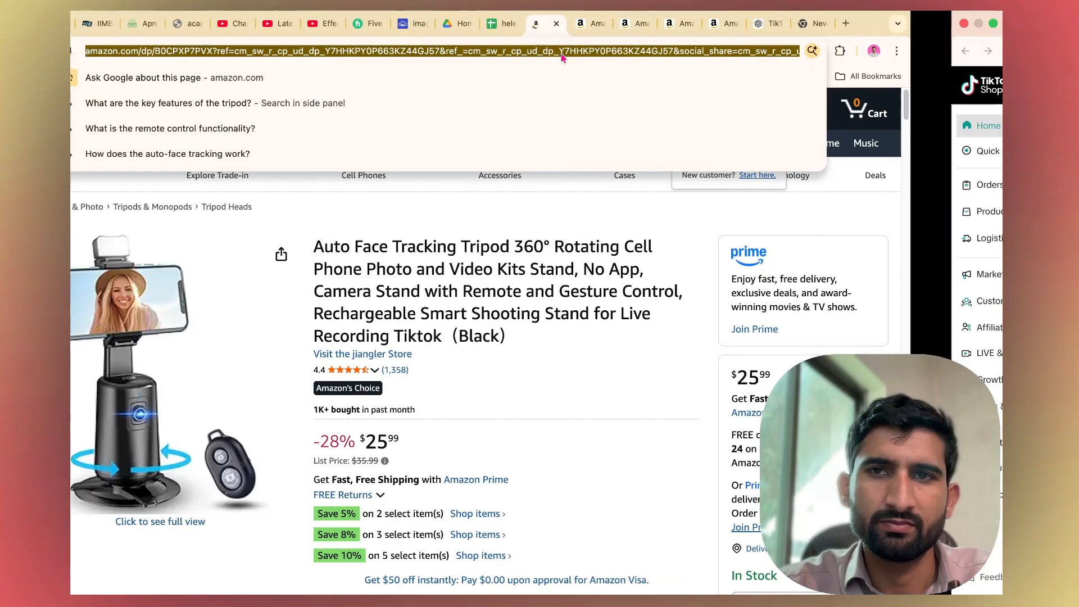
pyautogui.click(587, 25)
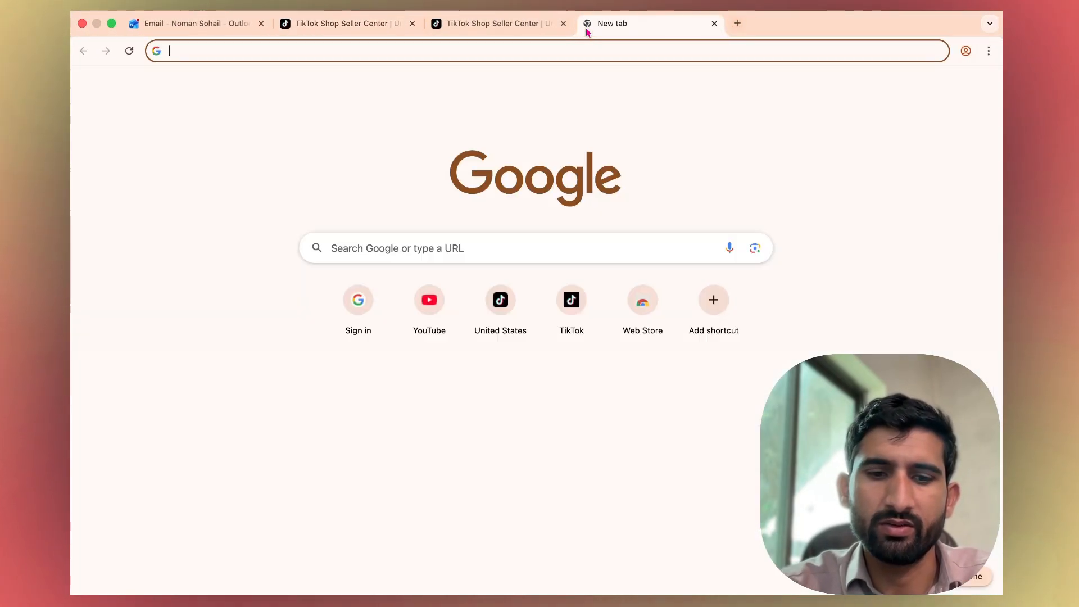
pyautogui.write('https://www.amazon.com/dp/B0CPXP7PVX?ref=cm_sw_r_cp_ud_dp_Y7HHKPY0P663KZ44GJ57&ref_=cm_sw_r_cp_ud_dp_Y7HHKPY0P663KZ44GJ57&social_share=cm_sw_r_cp_ud_dp_Y7HHKPY0P663KZ44GJ57&th=1')
pyautogui.press('Return')
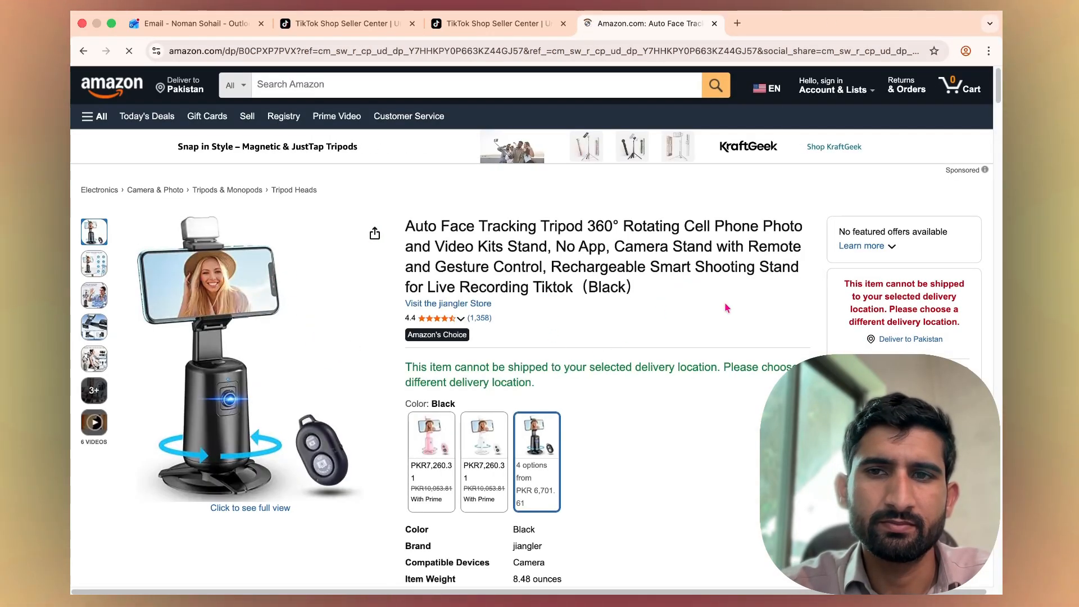
# Set the Amazon delivery location to US zip code 10001.
pyautogui.click(359, 157)
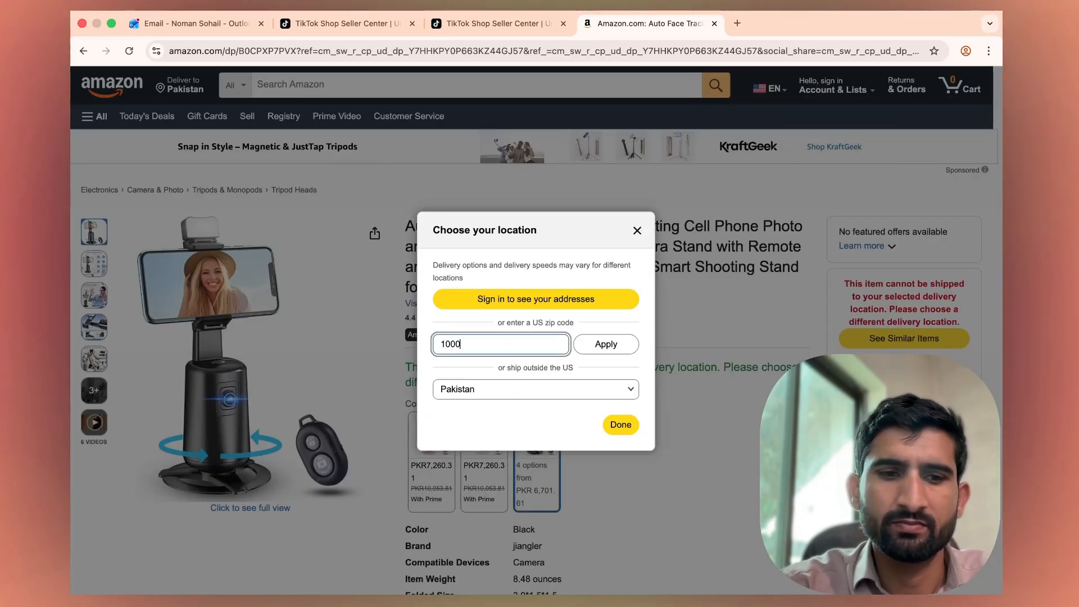
pyautogui.click(611, 351)
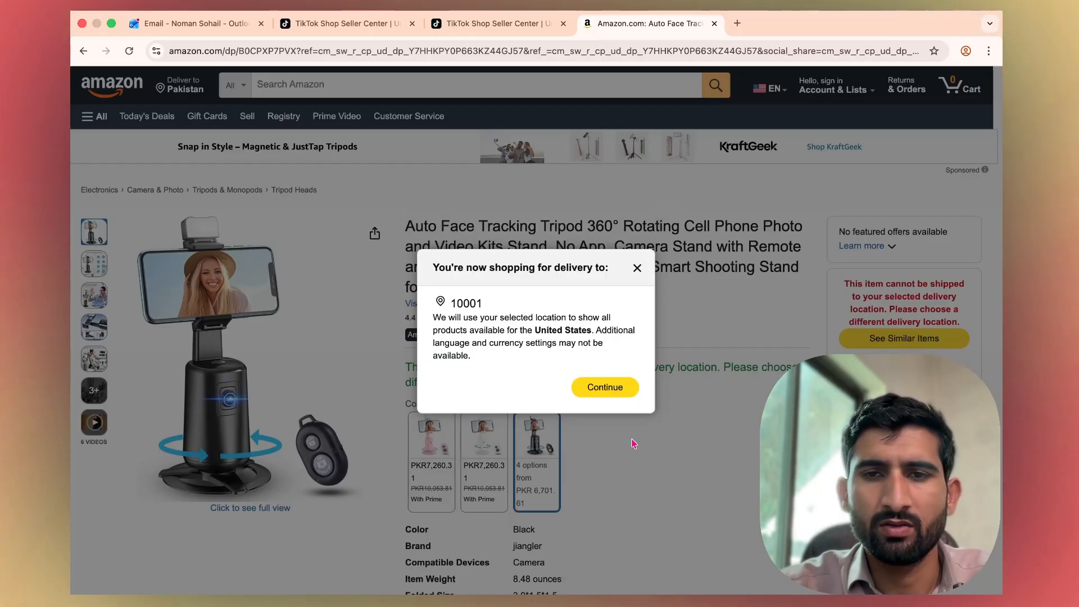
pyautogui.click(617, 394)
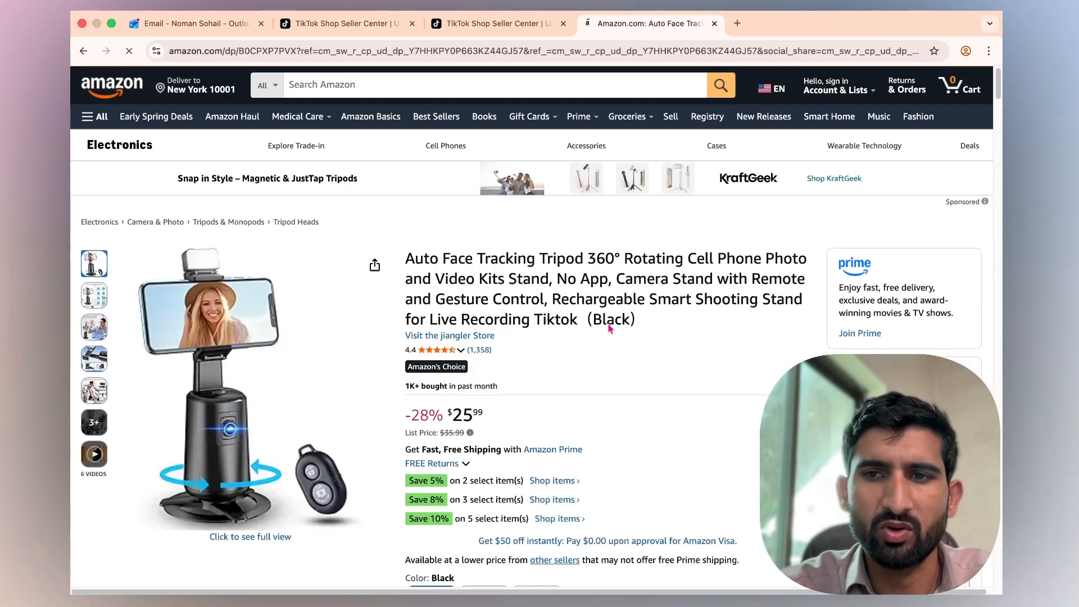
# Save the tripod's main gallery image into a new folder products/1 inside Downloads.
pyautogui.click(253, 348)
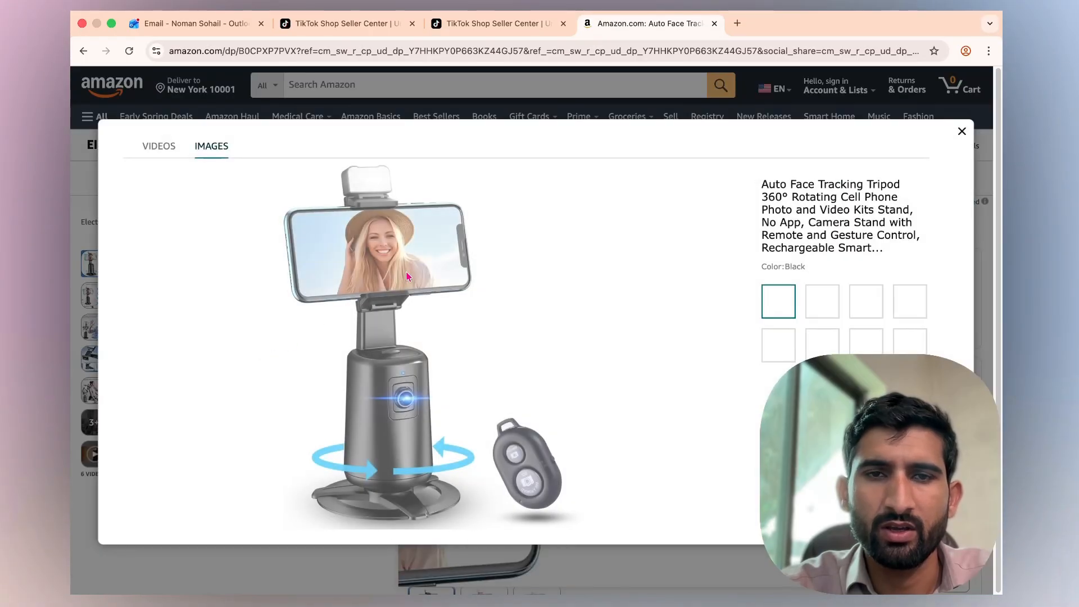
pyautogui.rightClick(404, 288)
pyautogui.click(461, 312)
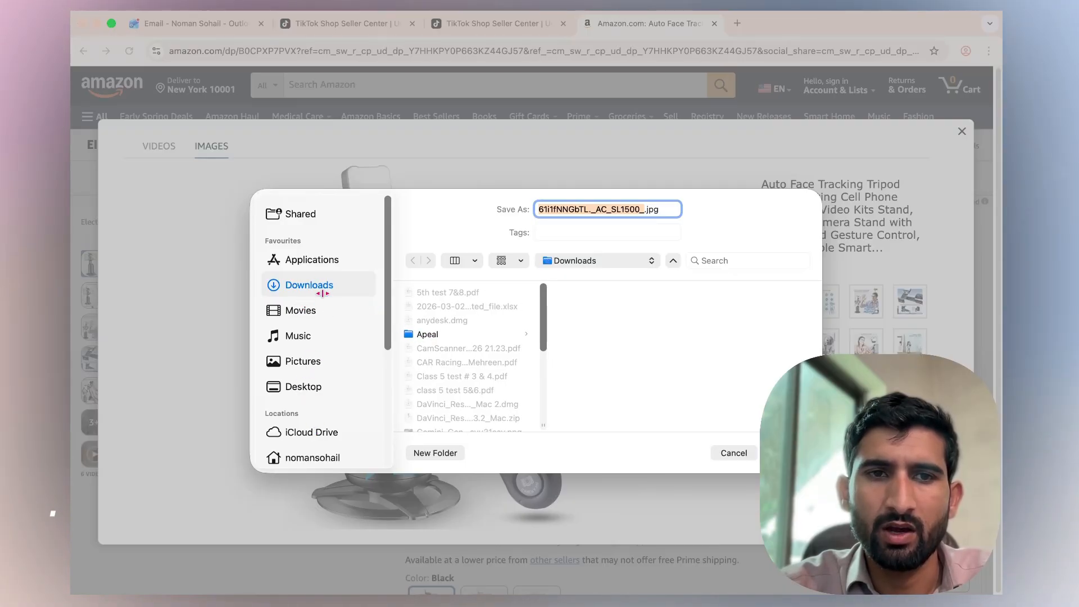
pyautogui.click(303, 361)
pyautogui.scroll(-3, 304, 362)
pyautogui.click(310, 375)
pyautogui.scroll(3, 309, 360)
pyautogui.click(311, 272)
pyautogui.click(433, 453)
pyautogui.write('p')
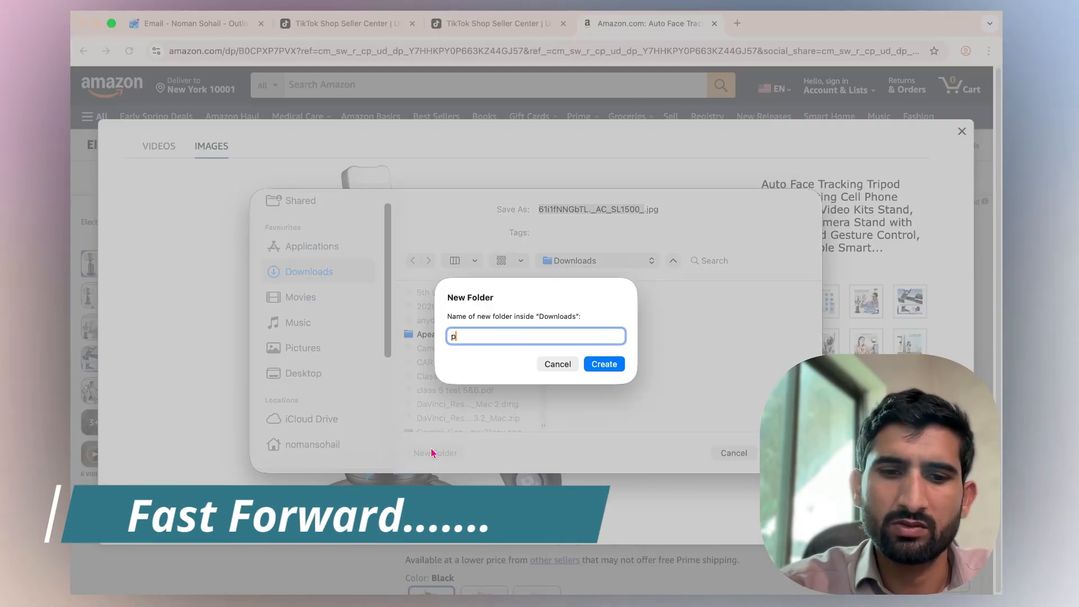
pyautogui.write('roducts')
pyautogui.press('Return')
pyautogui.click(436, 453)
pyautogui.write('1')
pyautogui.press('Return')
pyautogui.press('Return')
# Save each remaining tripod gallery image into the same folder 1.
pyautogui.click(823, 301)
pyautogui.rightClick(441, 294)
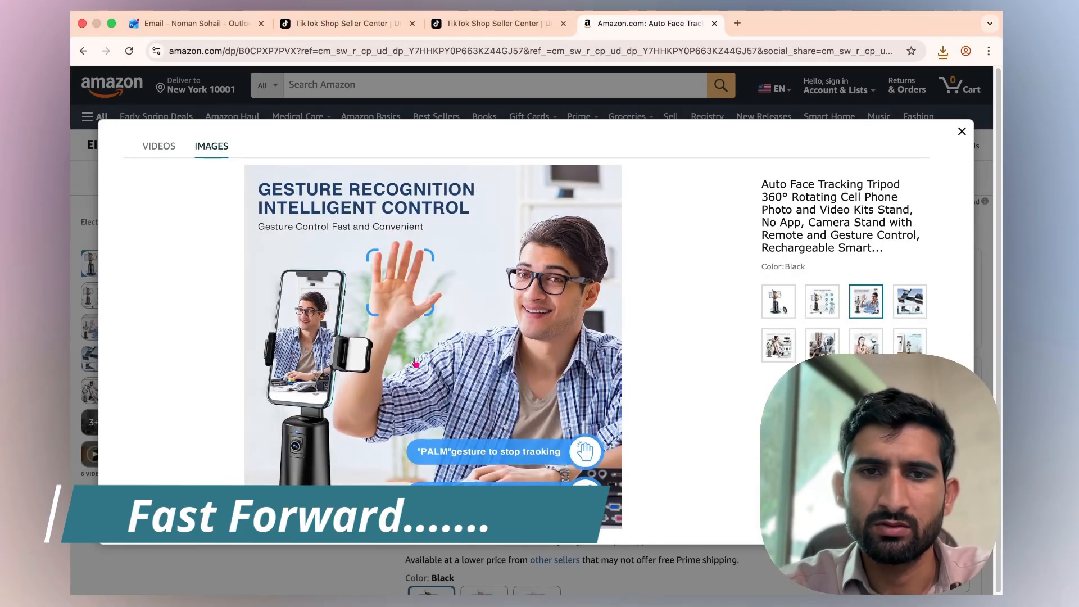
pyautogui.click(910, 301)
pyautogui.click(785, 452)
pyautogui.click(779, 345)
pyautogui.rightClick(379, 331)
pyautogui.click(422, 356)
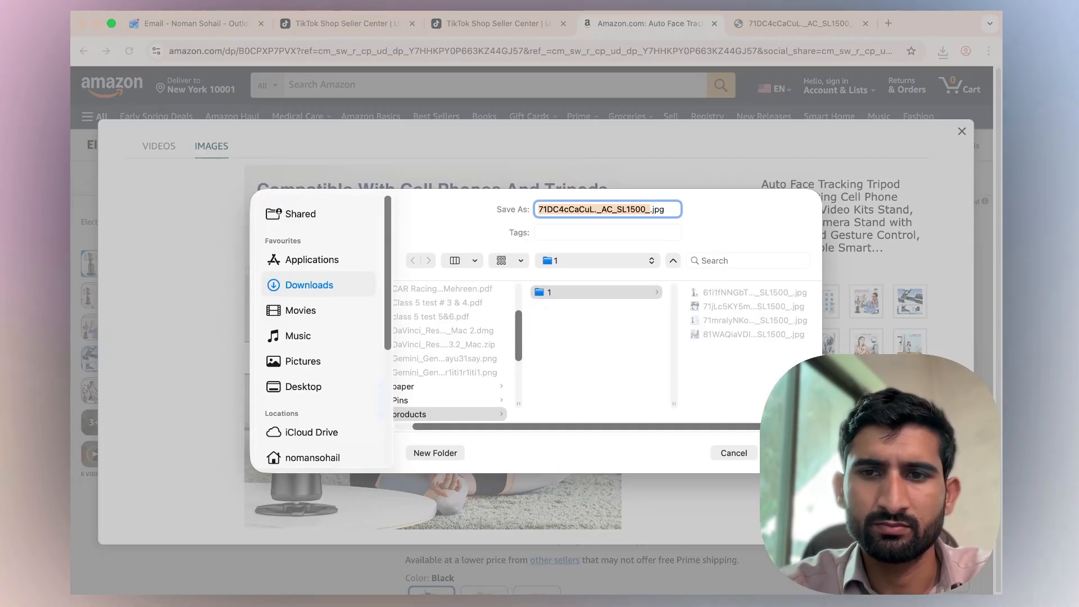
pyautogui.click(786, 452)
pyautogui.click(823, 344)
pyautogui.rightClick(496, 349)
pyautogui.click(549, 373)
pyautogui.click(786, 452)
pyautogui.click(866, 346)
pyautogui.rightClick(403, 384)
pyautogui.click(444, 409)
pyautogui.click(786, 452)
pyautogui.click(910, 344)
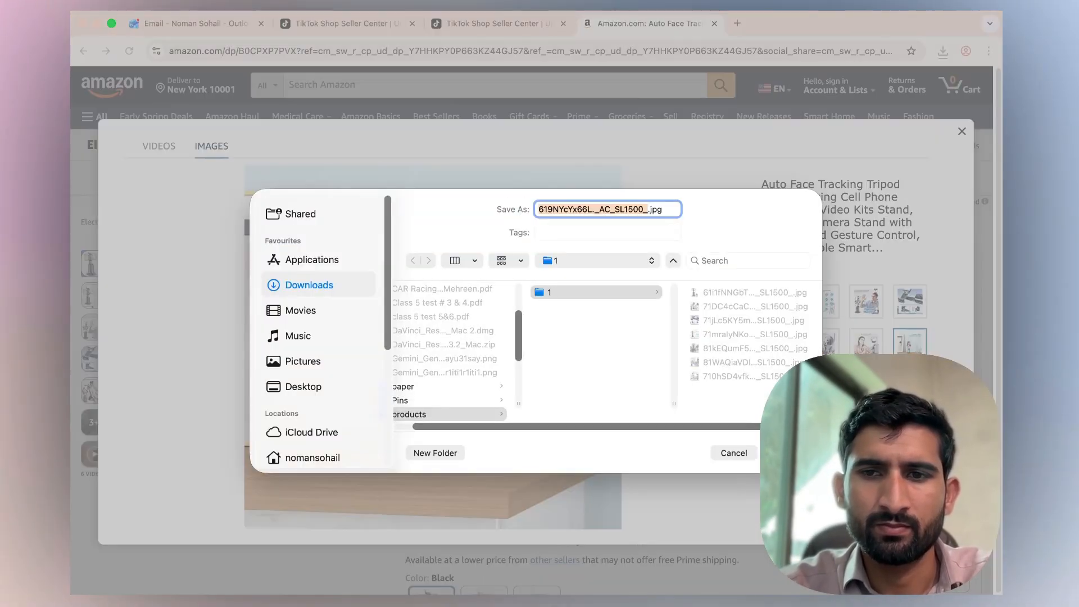
pyautogui.click(786, 452)
# Close the image gallery and select the tripod's full product title.
pyautogui.click(962, 133)
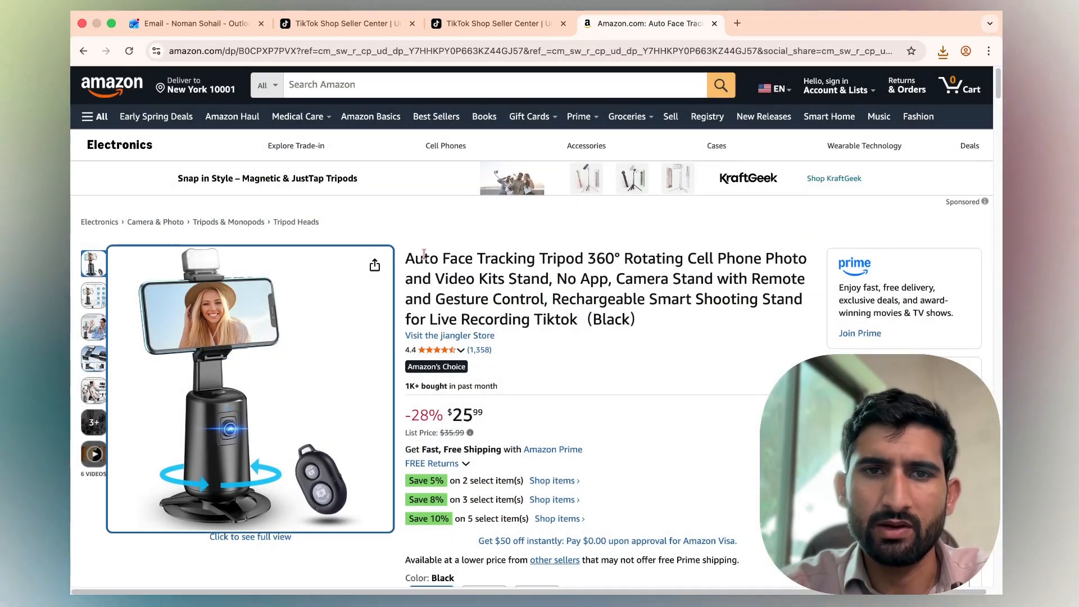
pyautogui.moveTo(405, 257); pyautogui.dragTo(680, 322)
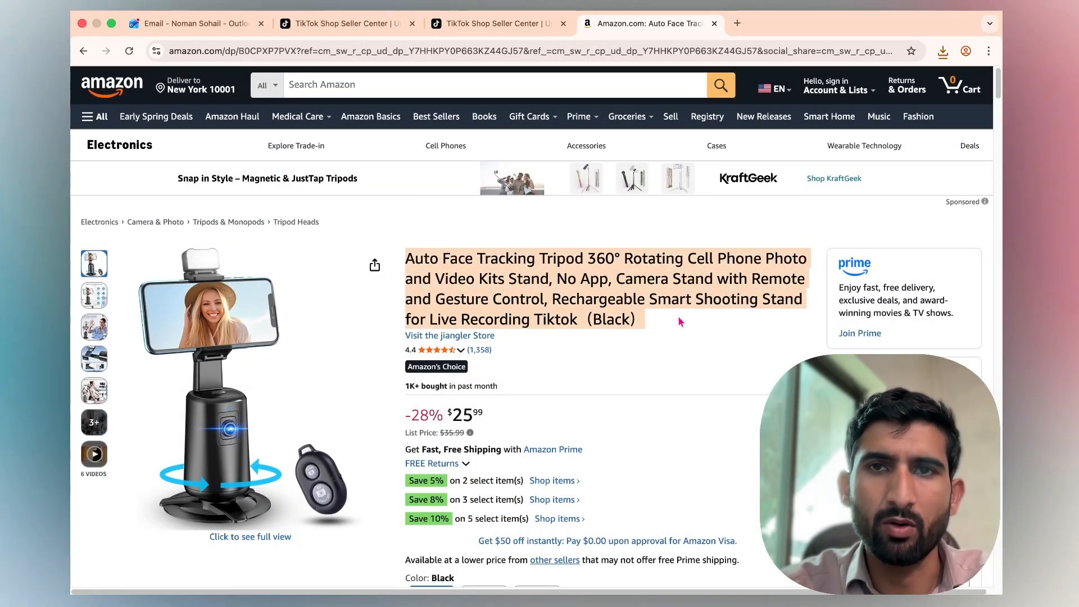
# Go to Manage products in TikTok Shop Seller Center, pass the puzzle check, and start adding a new product.
pyautogui.click(532, 28)
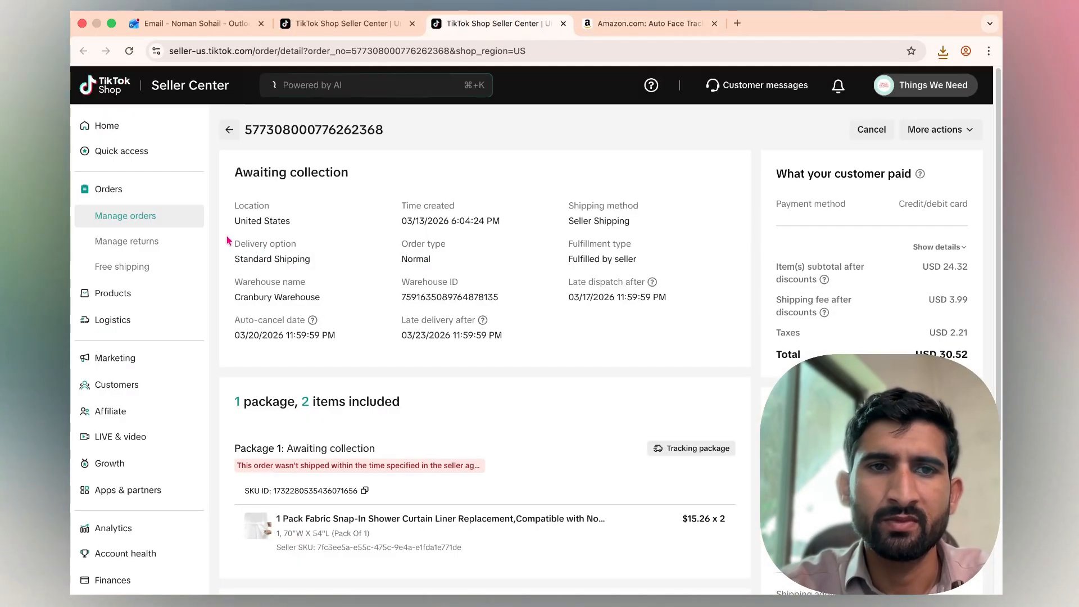
pyautogui.click(139, 296)
pyautogui.click(114, 214)
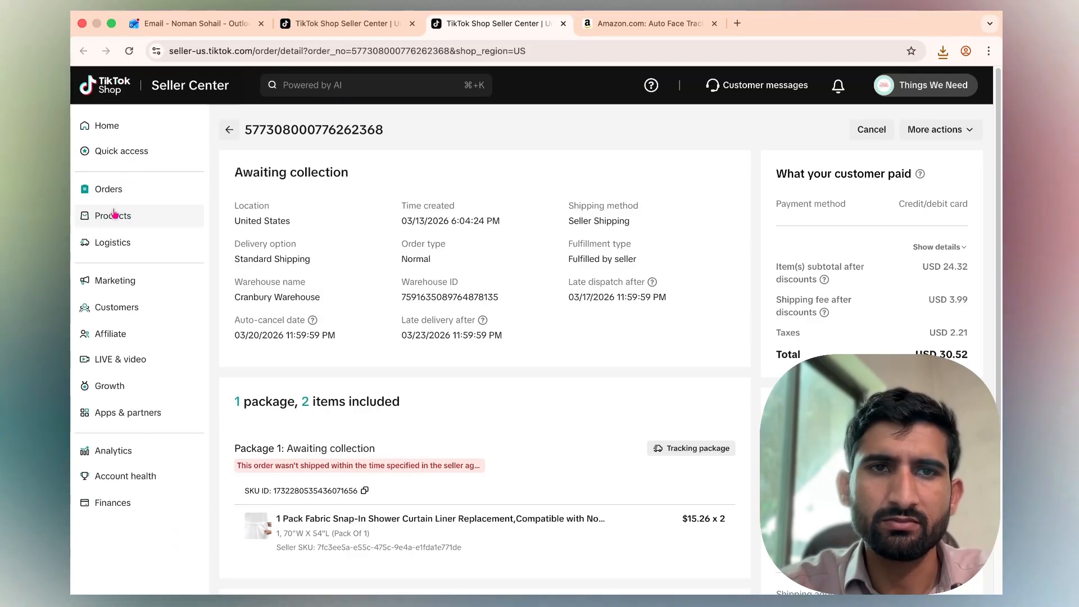
pyautogui.click(125, 222)
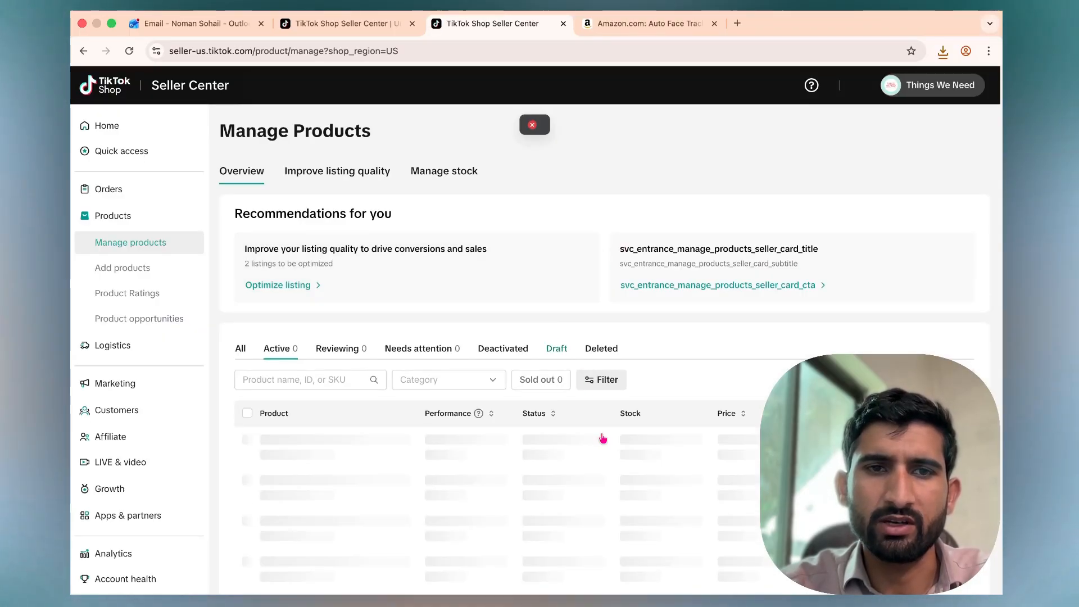
pyautogui.scroll(-3, 636, 450)
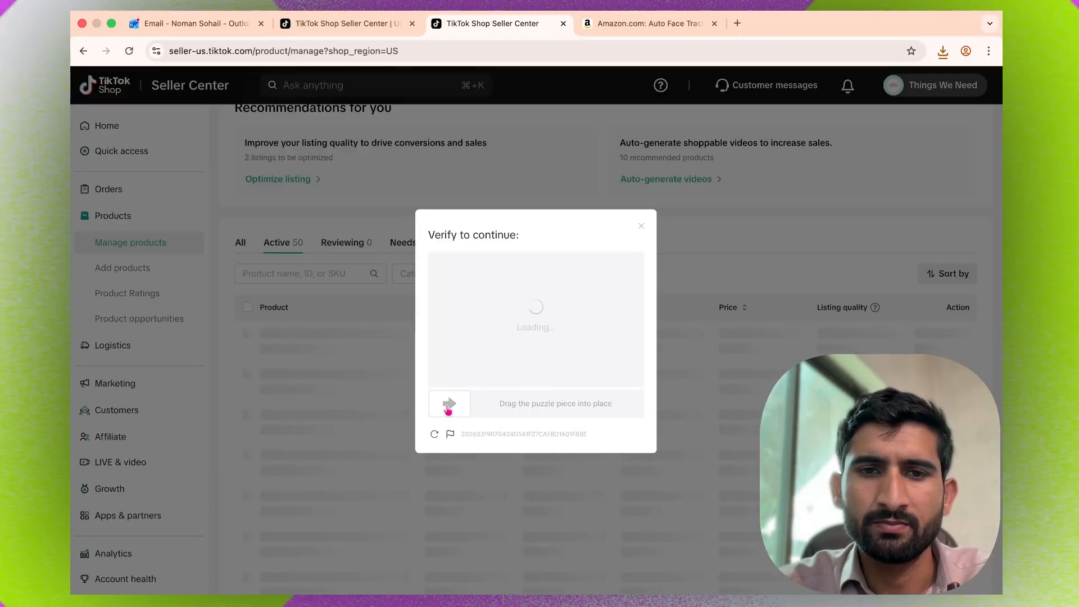
pyautogui.moveTo(448, 409); pyautogui.dragTo(562, 416)
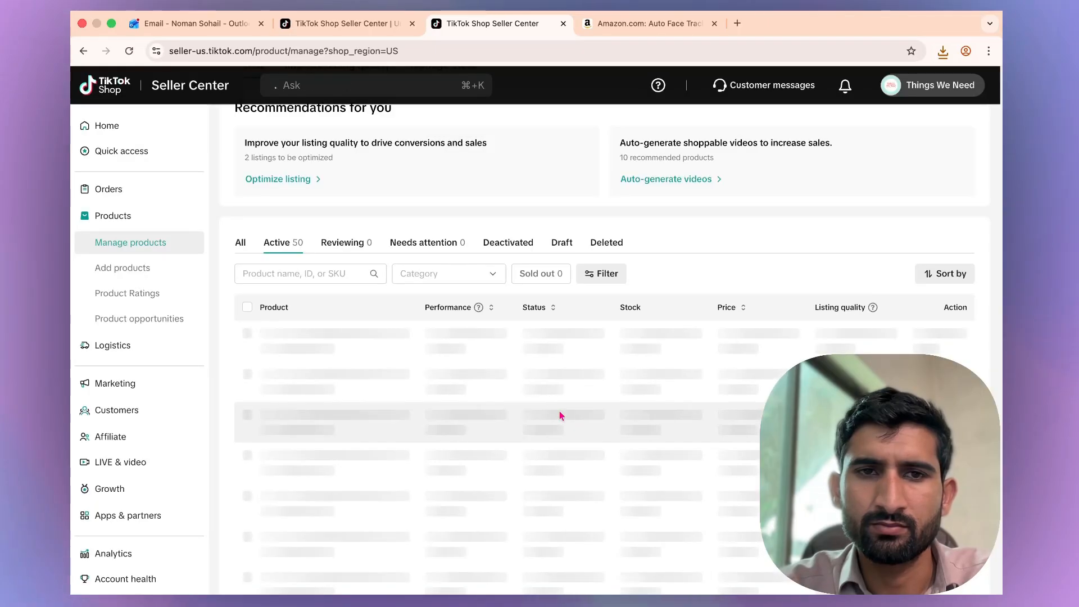
pyautogui.scroll(-10, 708, 464)
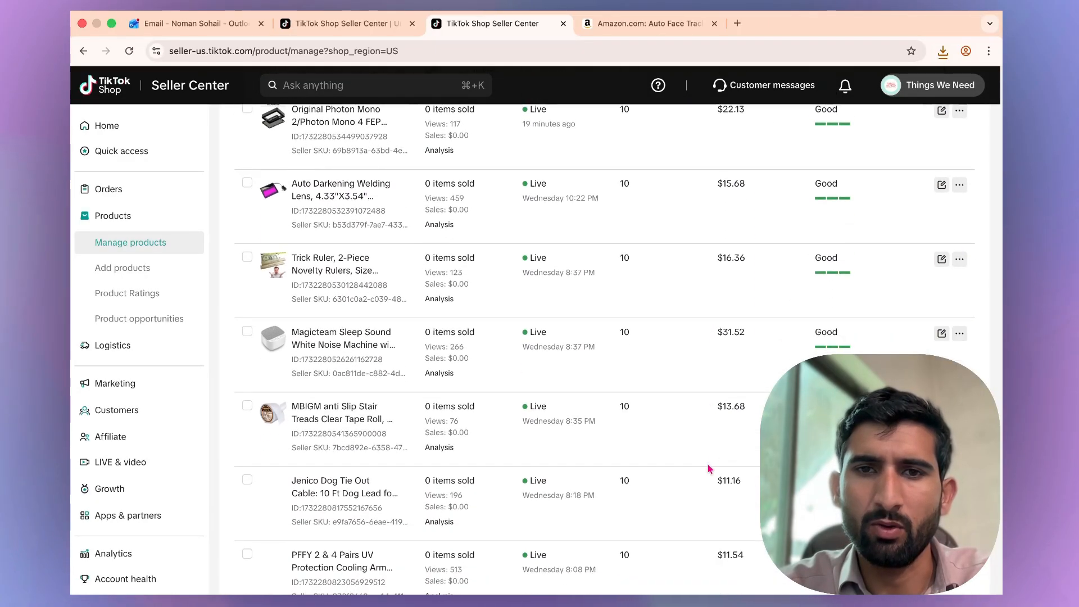
pyautogui.scroll(-10, 755, 252)
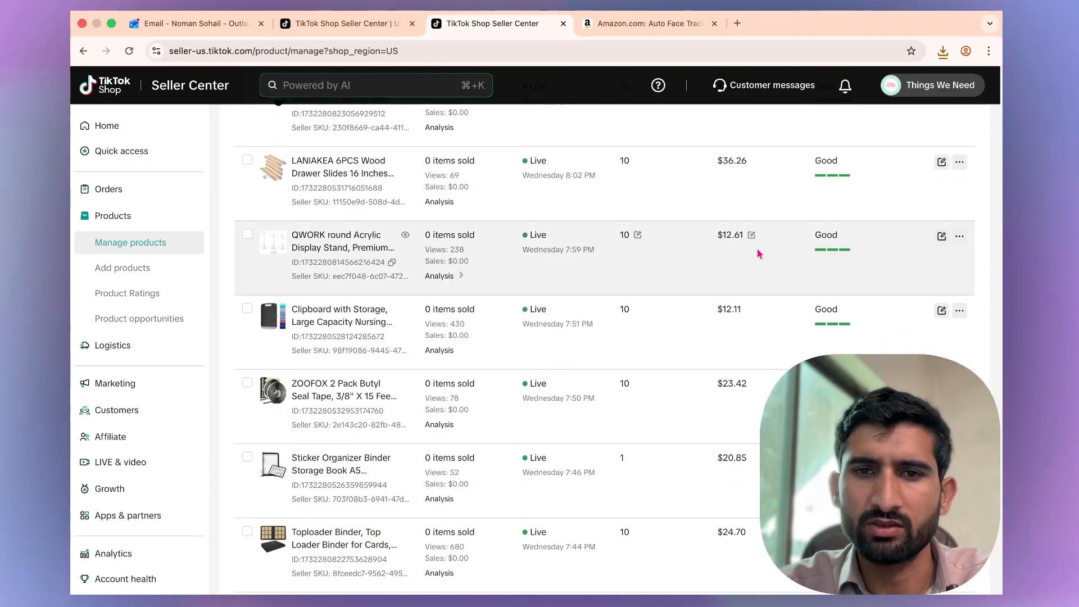
pyautogui.scroll(20, 757, 249)
pyautogui.click(934, 143)
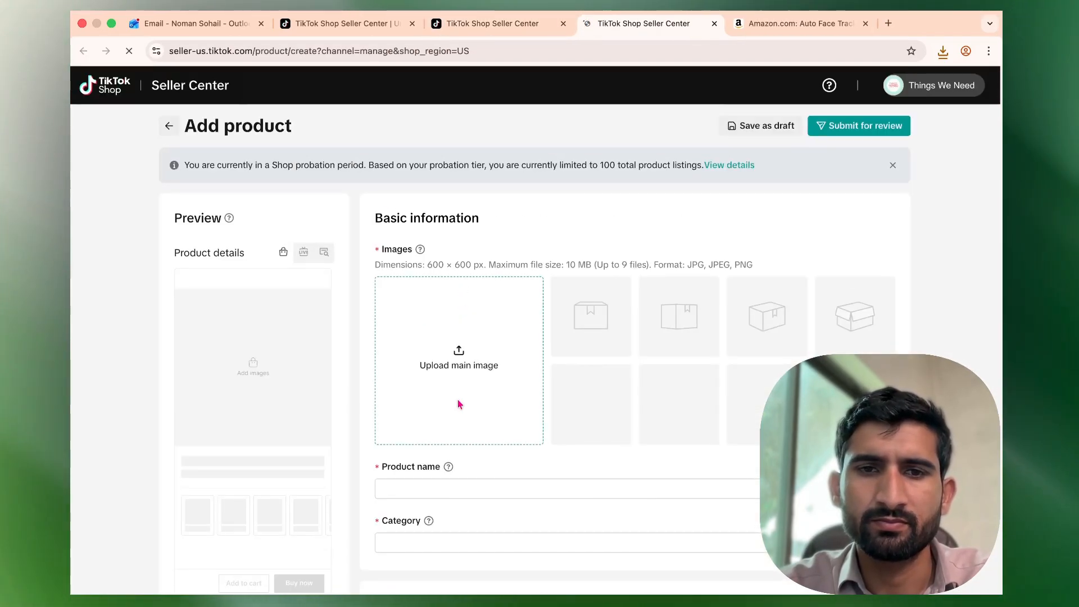
# Upload all eight tripod images from folder 1 as the product images.
pyautogui.click(464, 365)
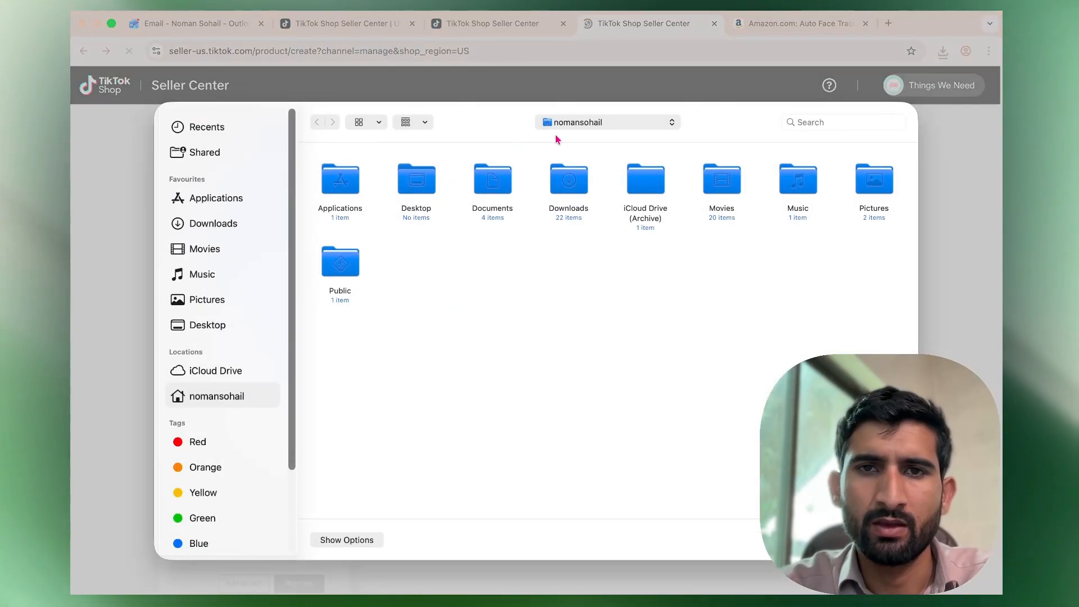
pyautogui.click(593, 121)
pyautogui.click(585, 204)
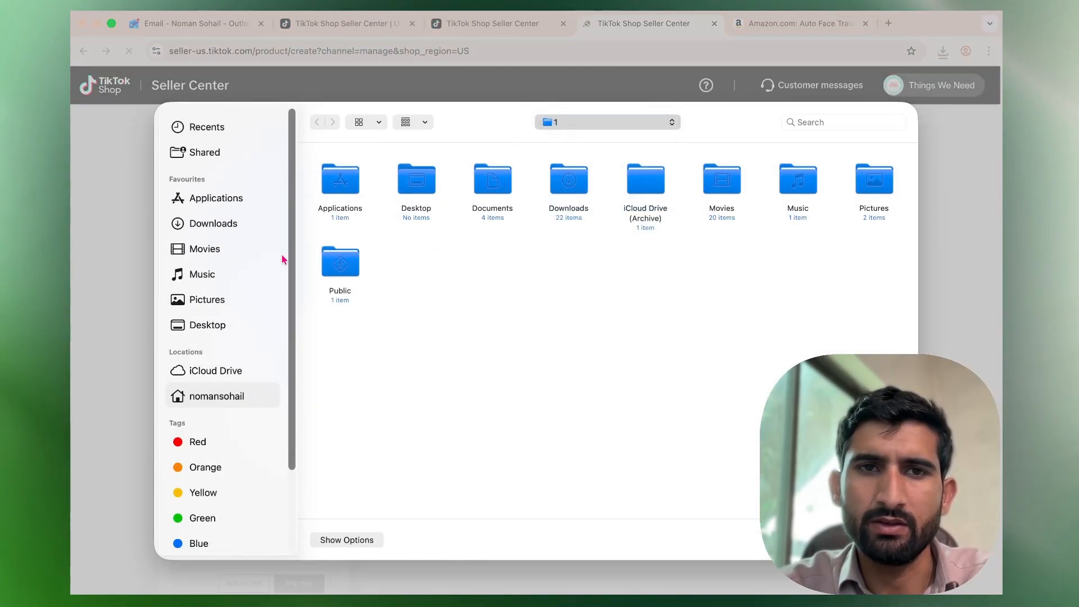
pyautogui.moveTo(306, 247); pyautogui.dragTo(864, 194)
pyautogui.press('Return')
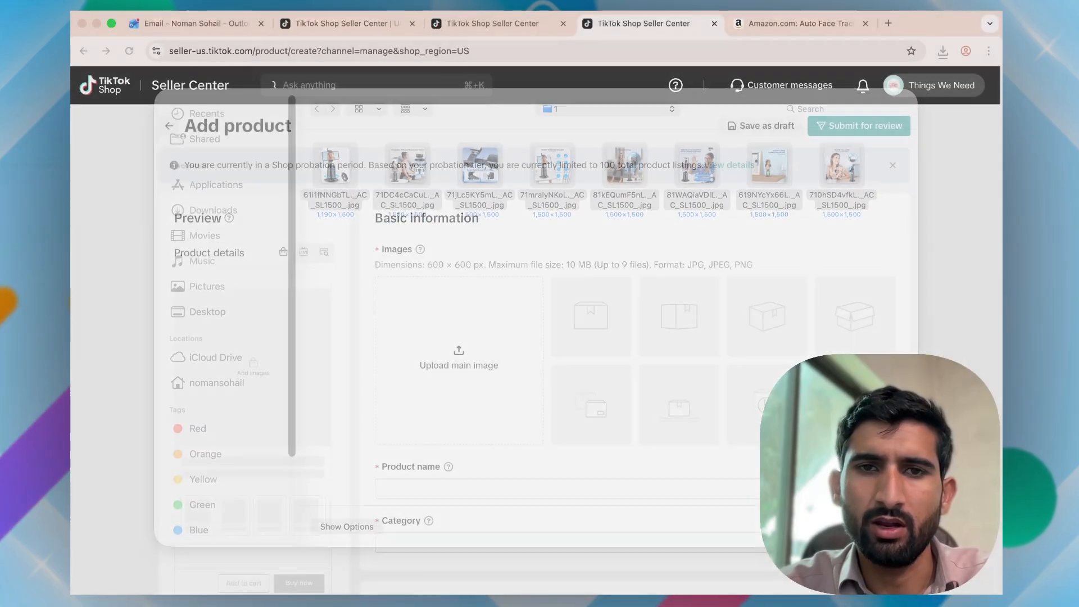
# Paste the copied Amazon tripod title into the product name field.
pyautogui.click(445, 485)
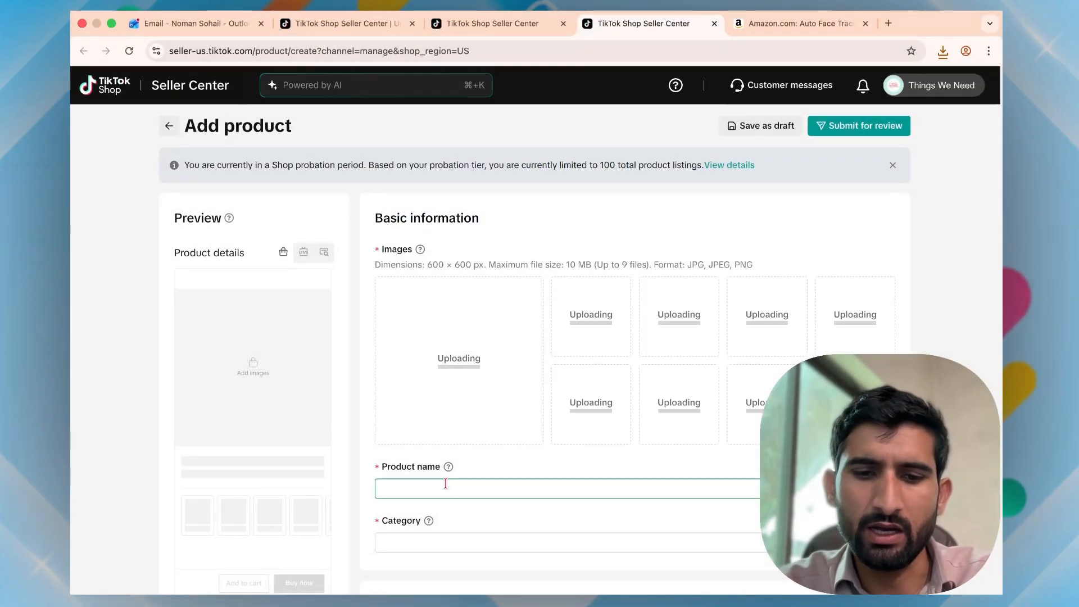
pyautogui.press('super+v')
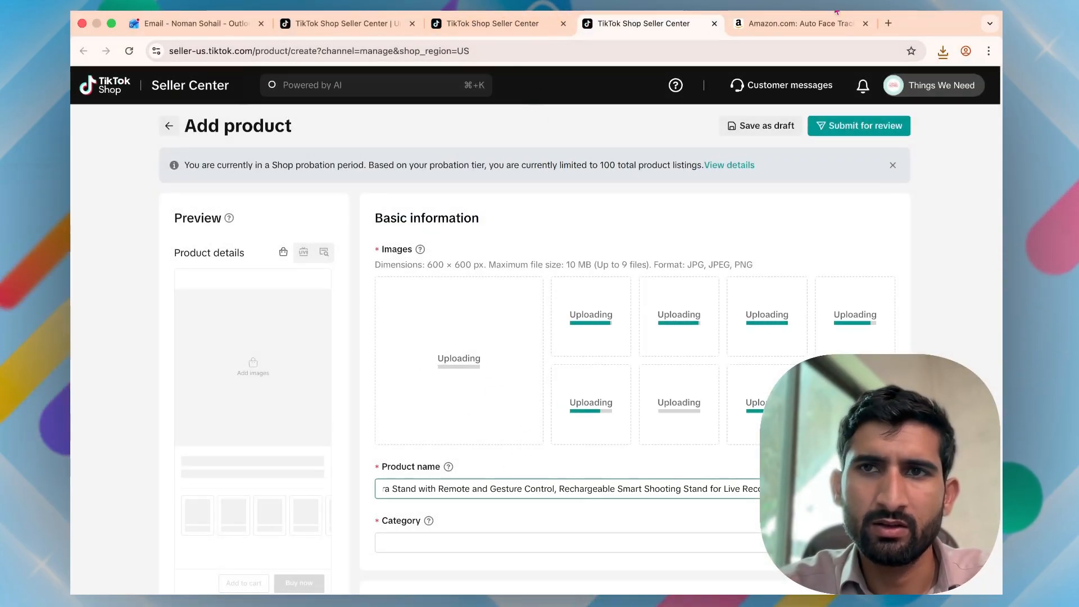
pyautogui.click(821, 29)
pyautogui.scroll(-5, 551, 358)
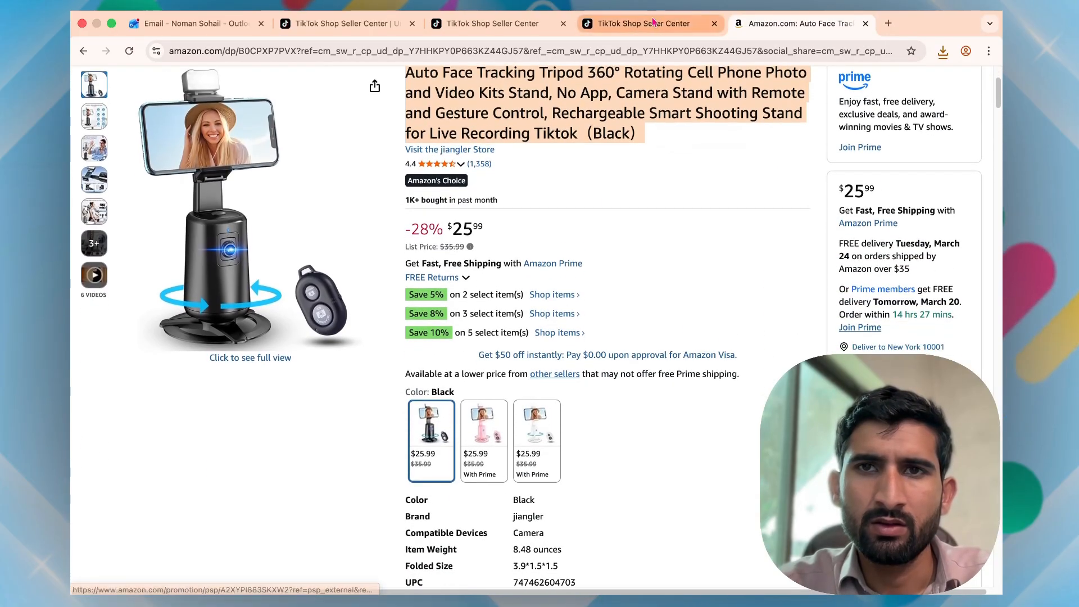
# Set the product brand to No brand.
pyautogui.hotkey('ctrl', 'shift', 'Tab')
pyautogui.scroll(-3, 578, 315)
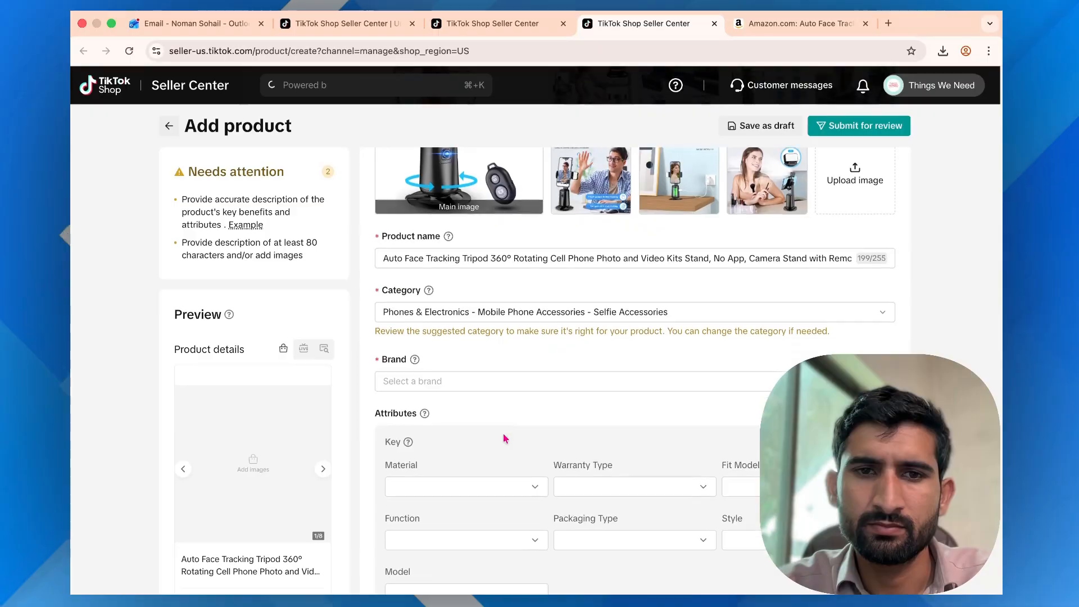
pyautogui.click(501, 381)
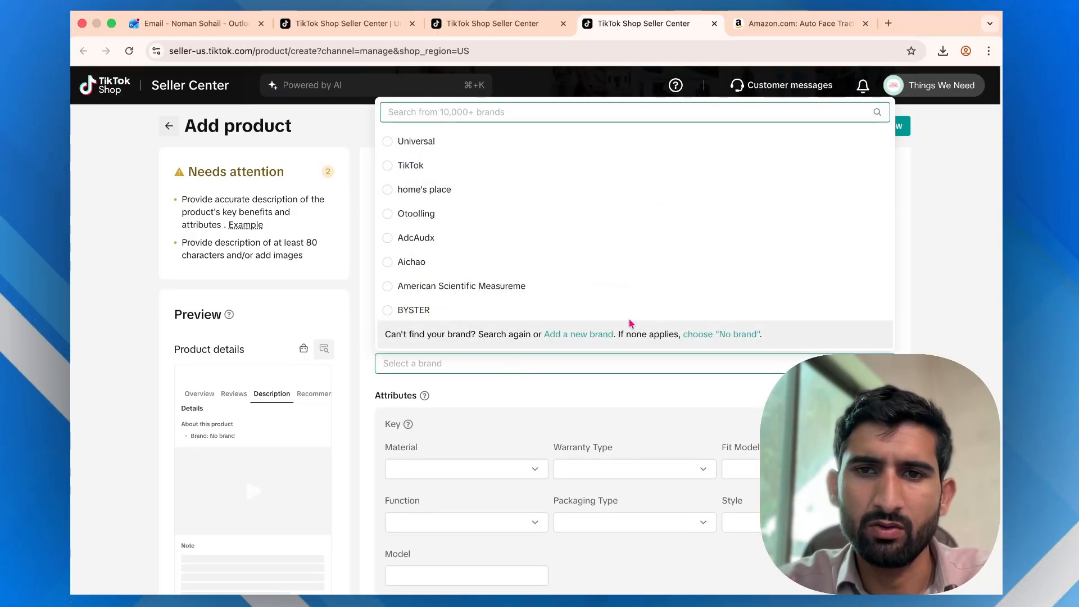
pyautogui.click(719, 335)
pyautogui.click(440, 466)
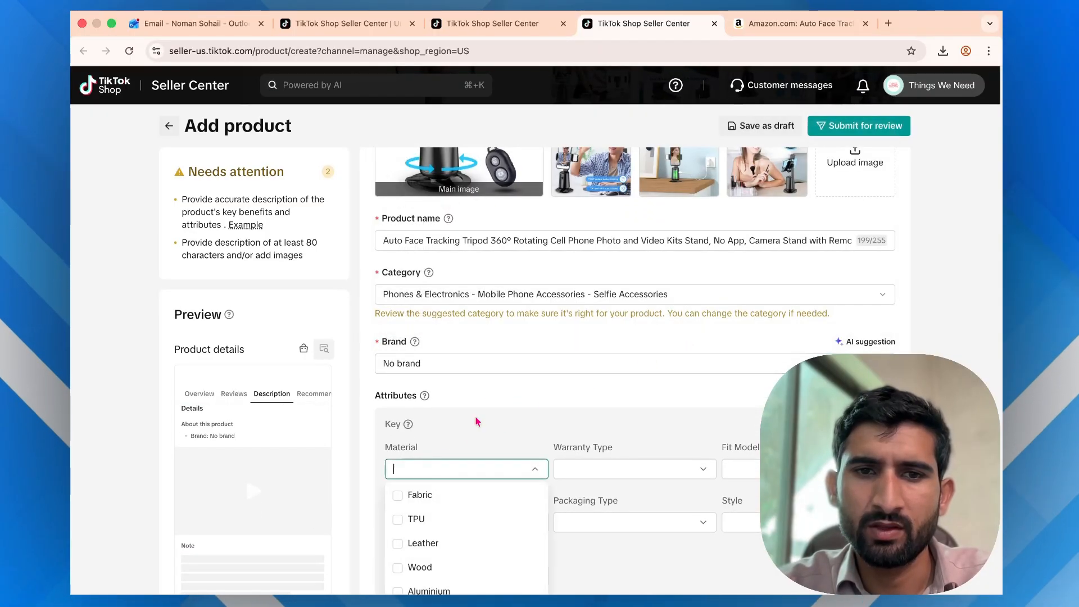
# Review the tripod's Amazon listing details, description and product information.
pyautogui.click(747, 28)
pyautogui.scroll(-3, 520, 418)
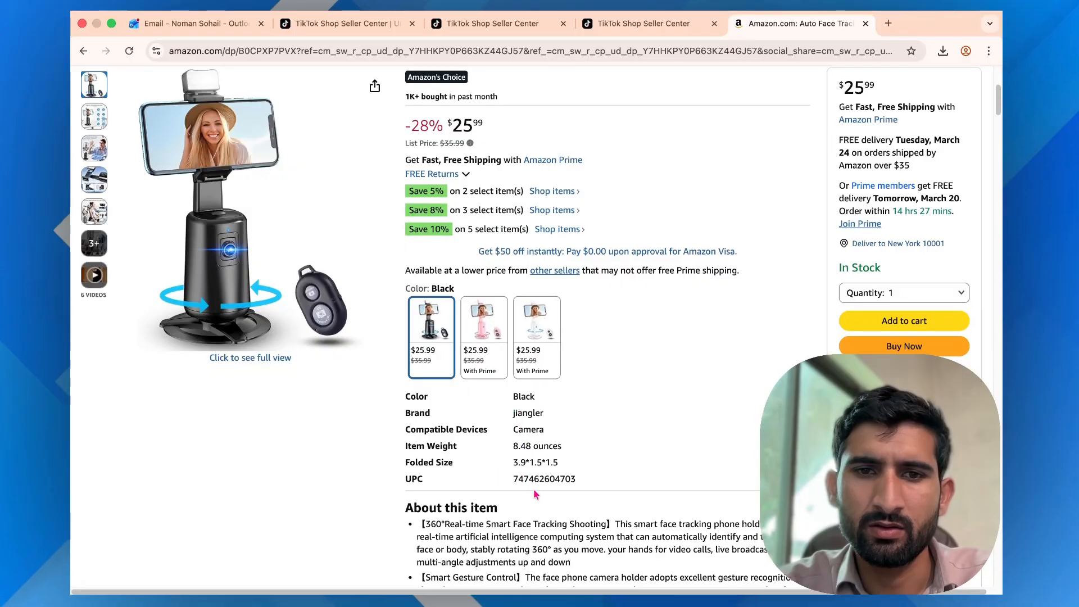
pyautogui.scroll(-2, 535, 495)
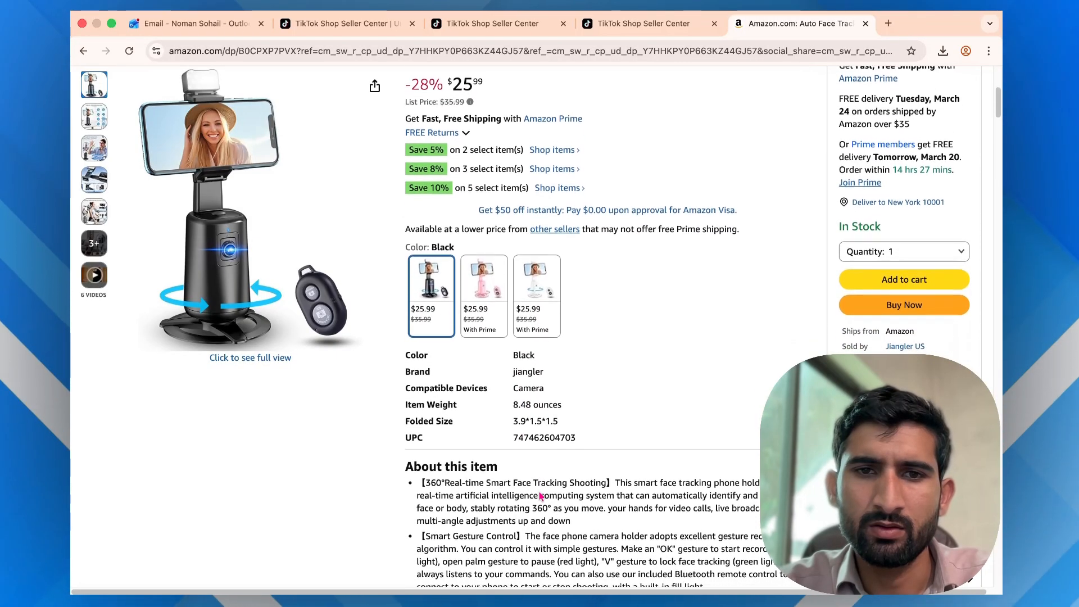
pyautogui.scroll(-15, 539, 496)
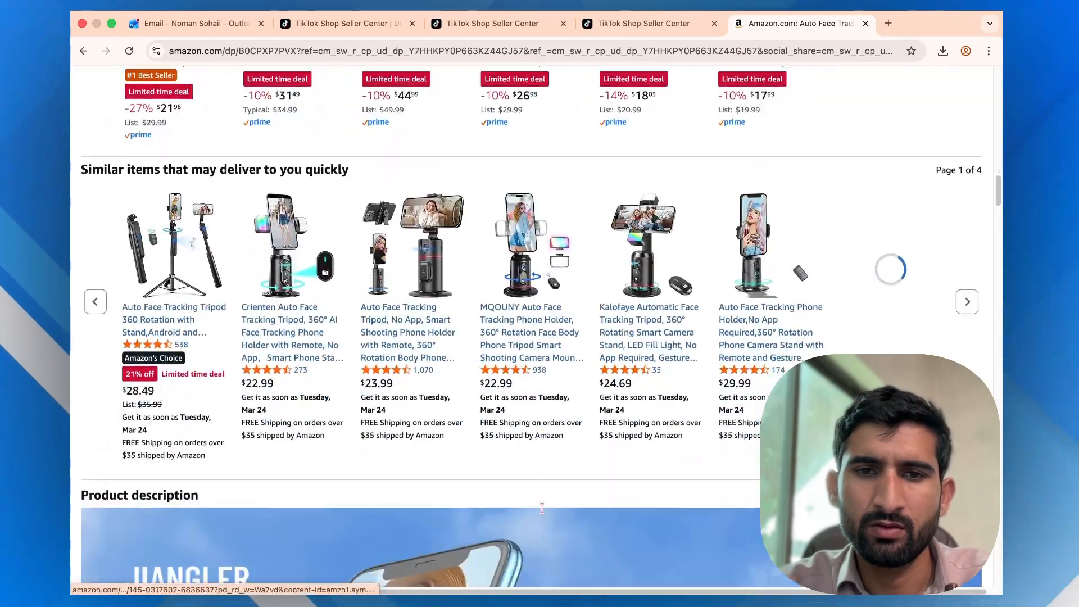
pyautogui.scroll(-10, 542, 508)
pyautogui.scroll(8, 542, 508)
pyautogui.scroll(-5, 543, 511)
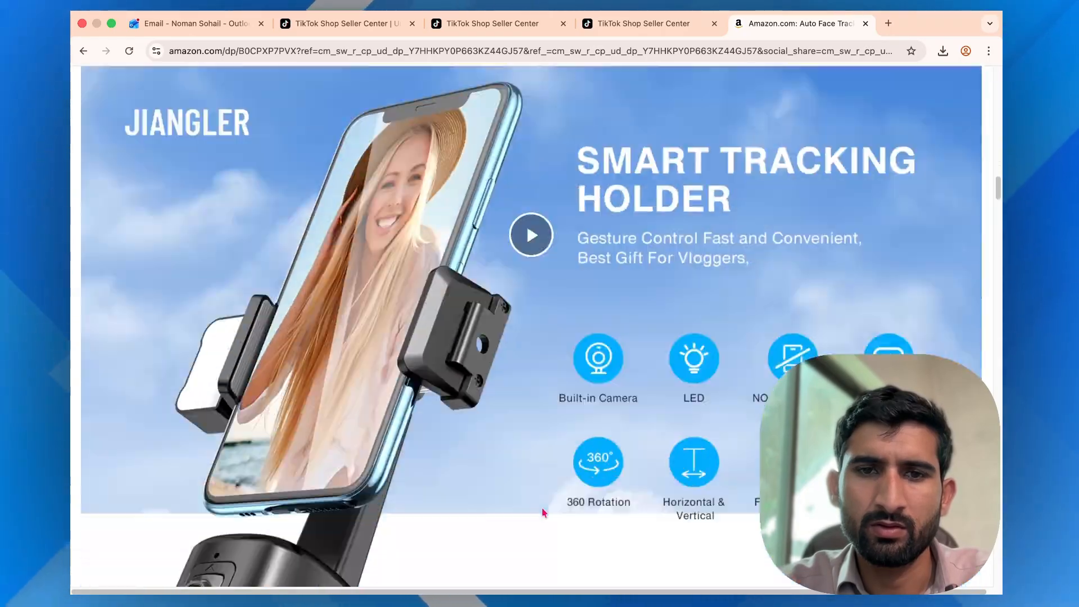
pyautogui.scroll(-20, 543, 512)
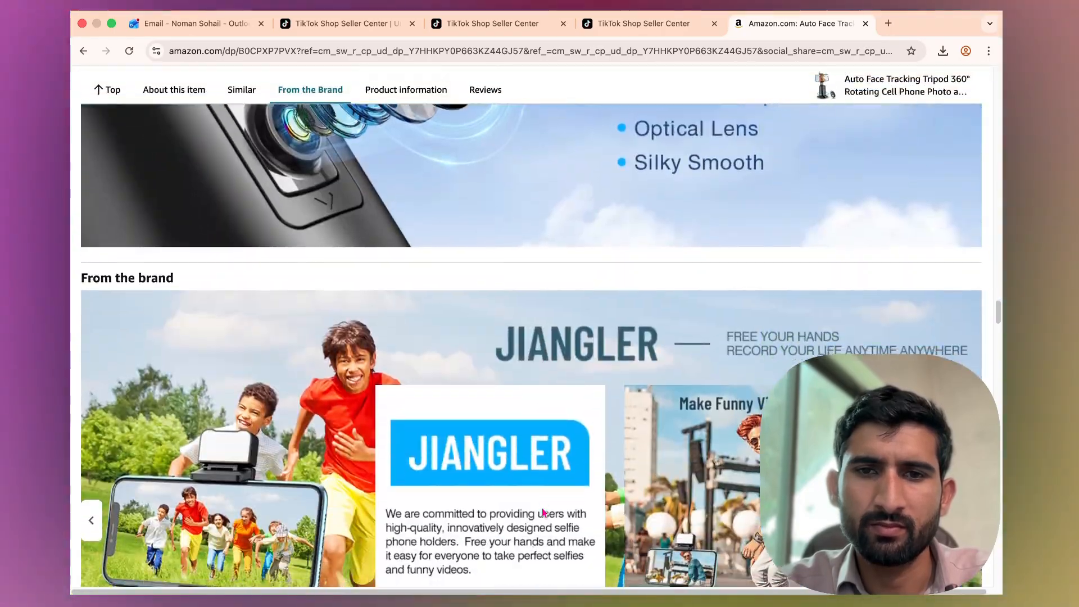
pyautogui.scroll(-10, 543, 513)
pyautogui.scroll(10, 544, 512)
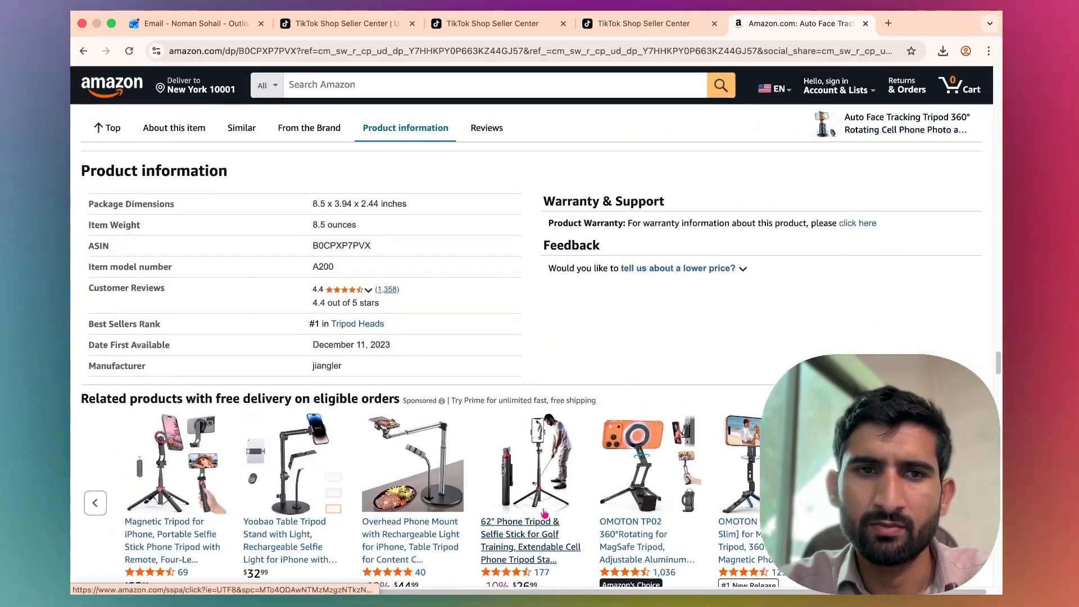
pyautogui.scroll(1, 544, 512)
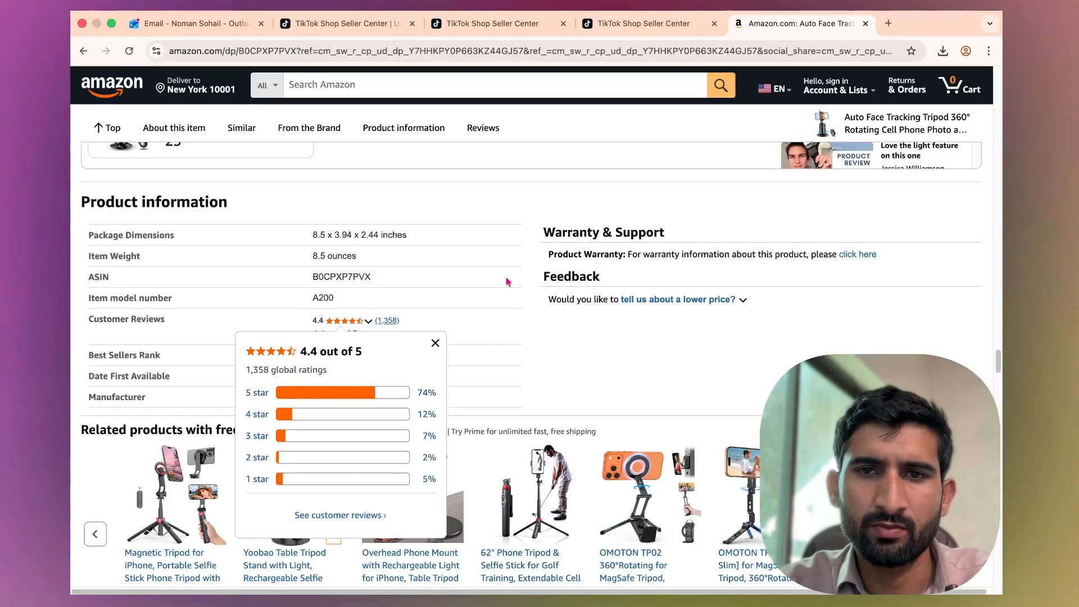
# Set the material attribute to Plastic and the warranty type to Supplier Warranty.
pyautogui.click(648, 25)
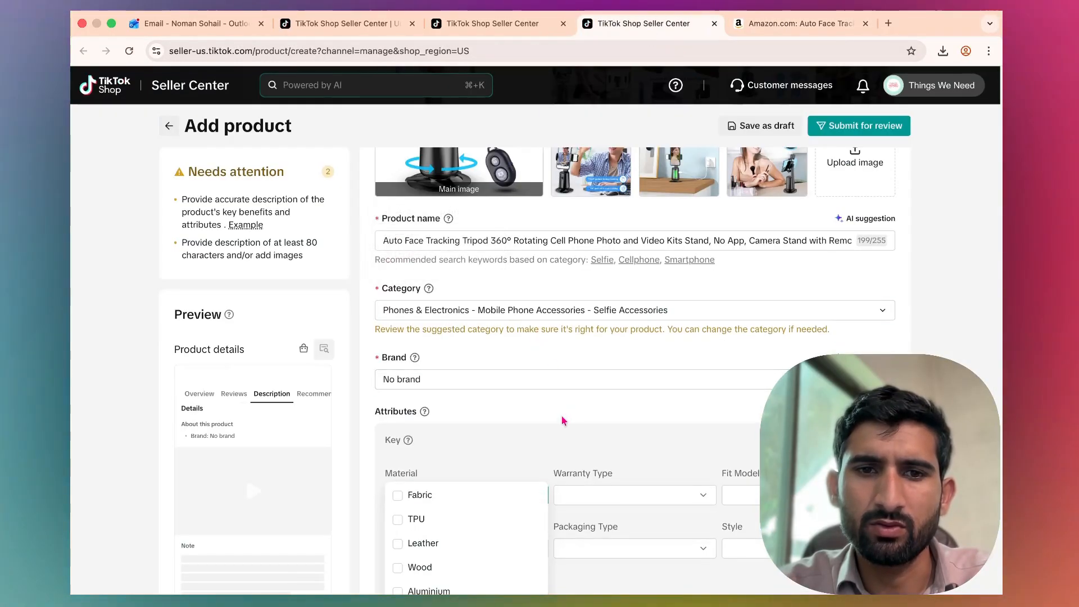
pyautogui.scroll(-5, 524, 508)
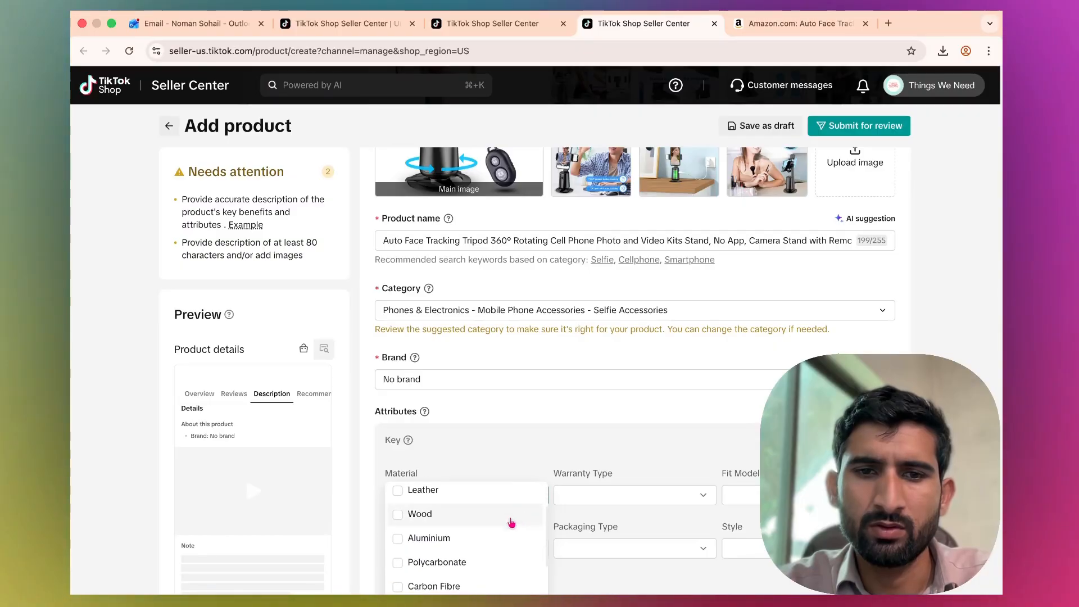
pyautogui.scroll(-2, 480, 550)
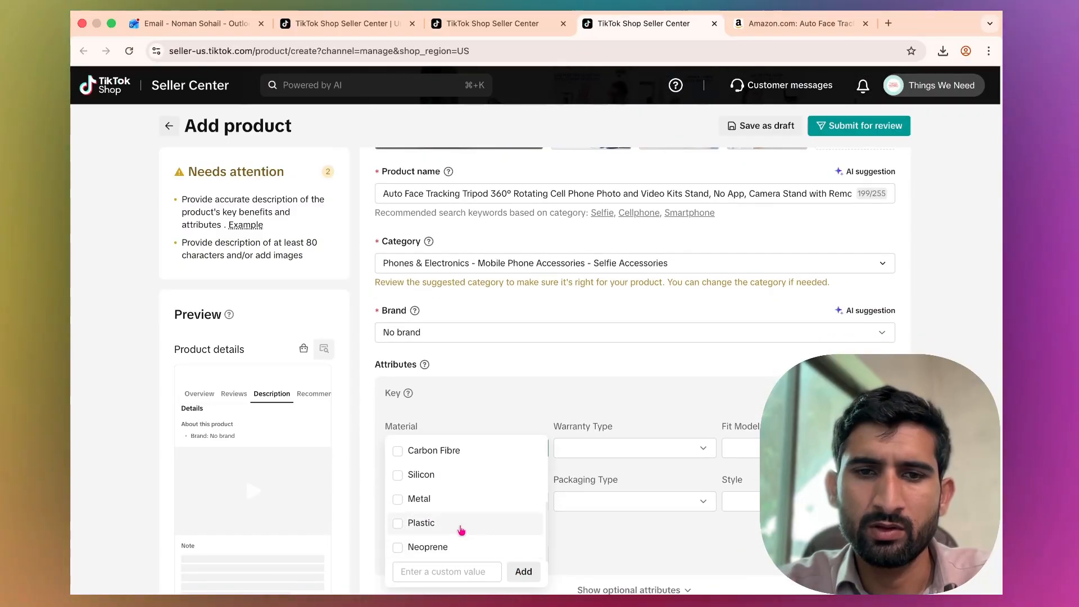
pyautogui.click(462, 524)
pyautogui.click(612, 357)
pyautogui.click(618, 448)
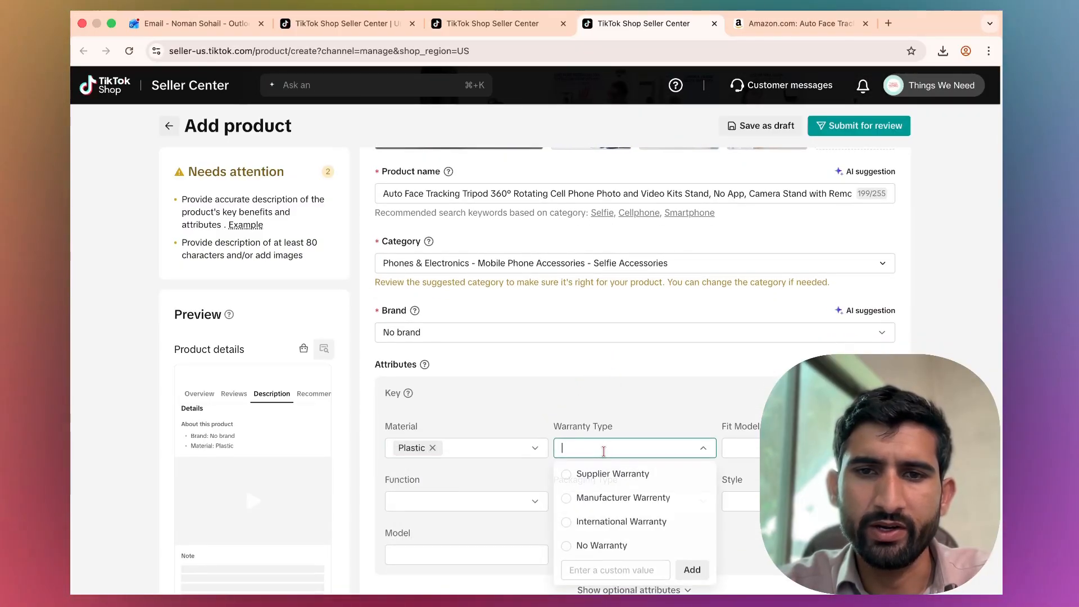
pyautogui.click(650, 479)
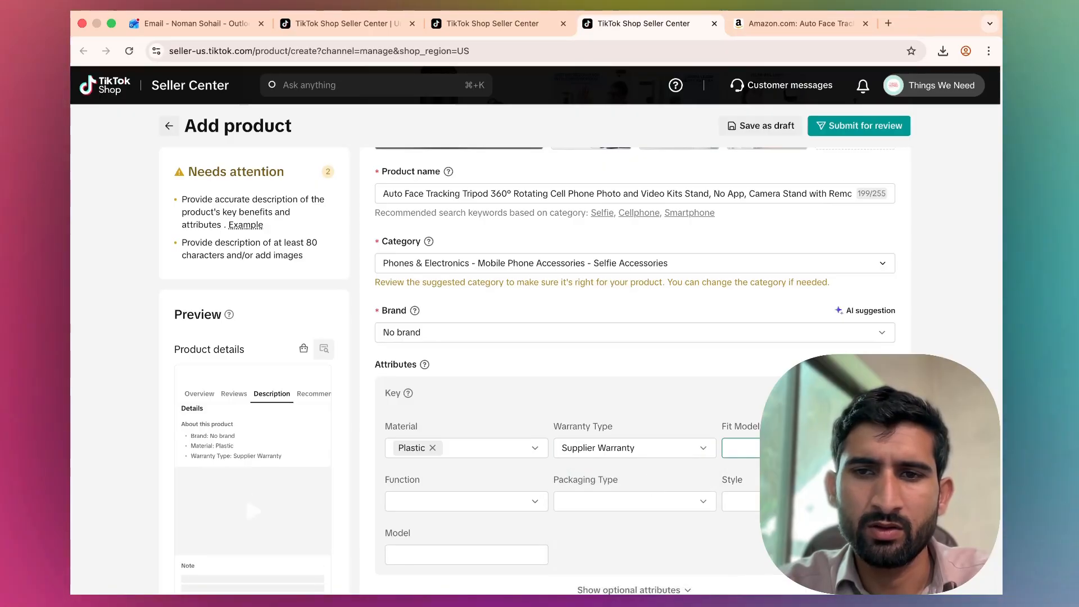
pyautogui.click(798, 448)
pyautogui.scroll(-3, 742, 411)
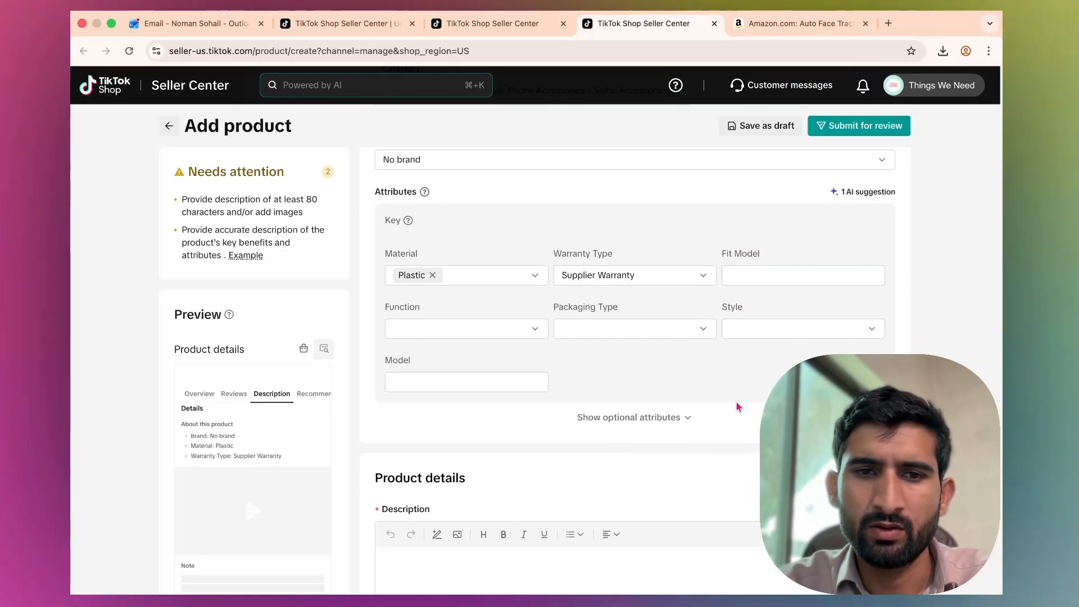
pyautogui.scroll(-2, 600, 464)
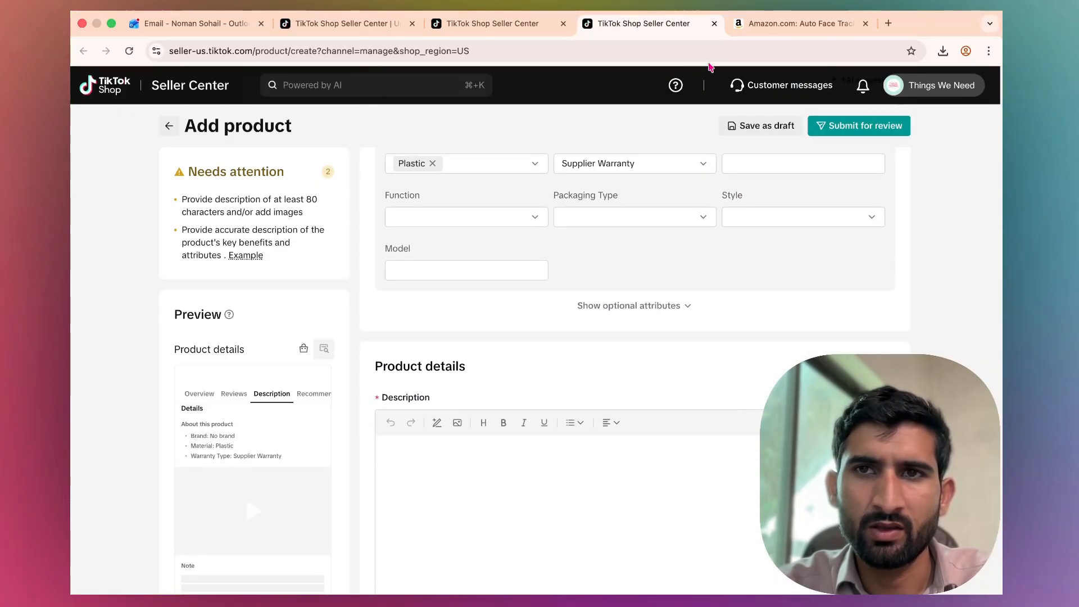
# Copy the Amazon 'About this item' bullet points and paste them into the product description.
pyautogui.click(799, 23)
pyautogui.scroll(-15, 567, 361)
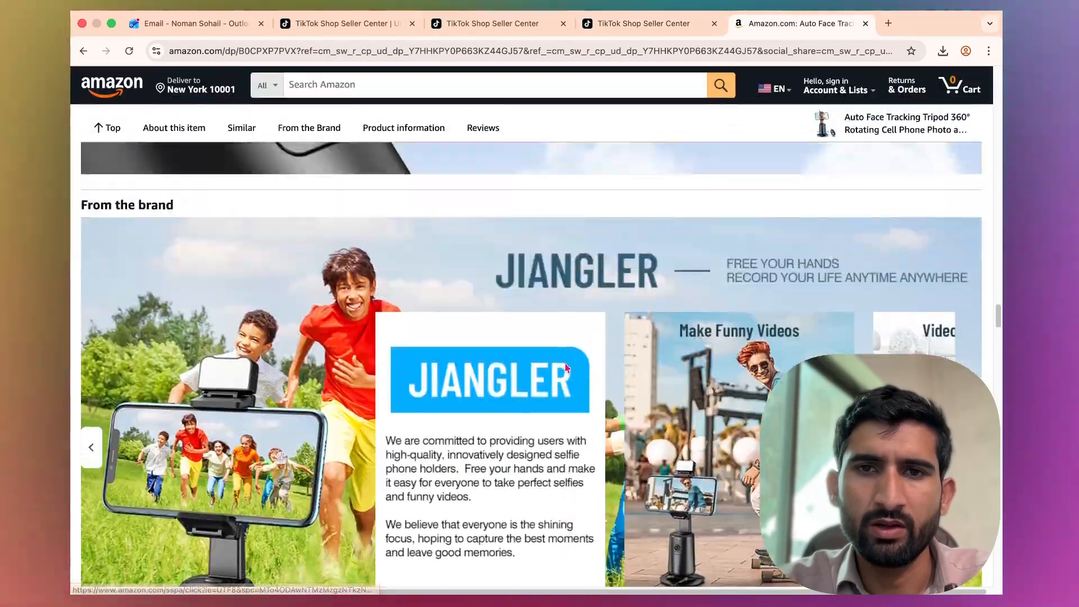
pyautogui.scroll(20, 565, 366)
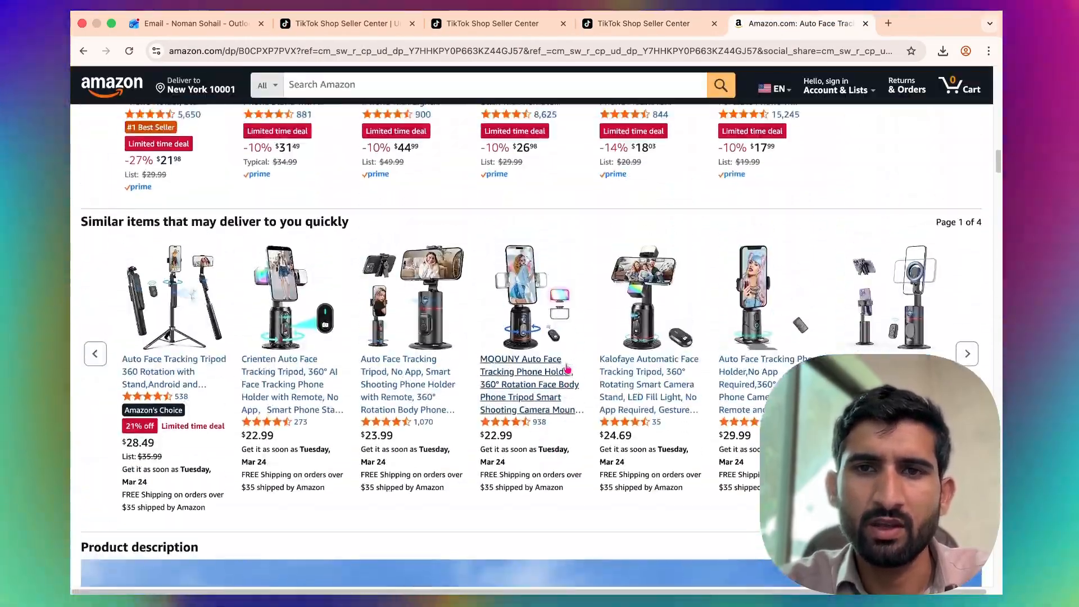
pyautogui.scroll(-1, 567, 366)
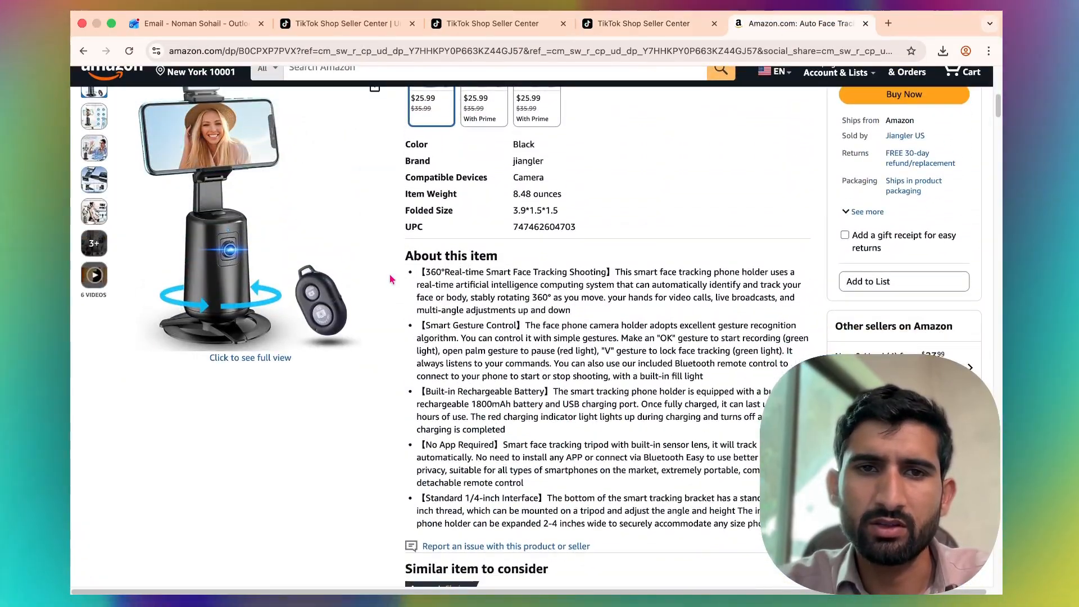
pyautogui.moveTo(421, 272); pyautogui.dragTo(760, 524)
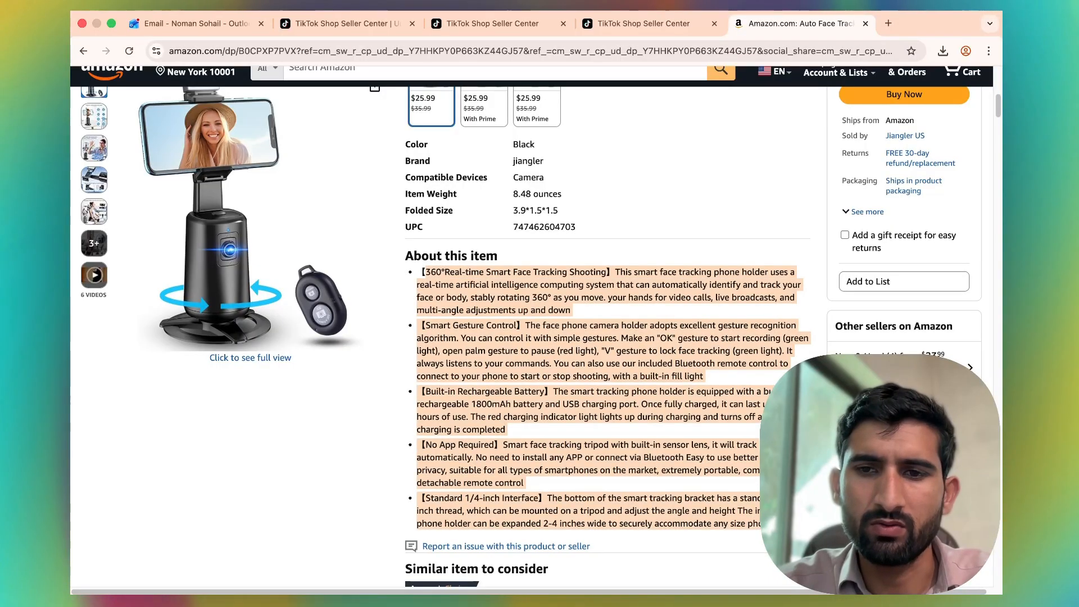
pyautogui.click(643, 23)
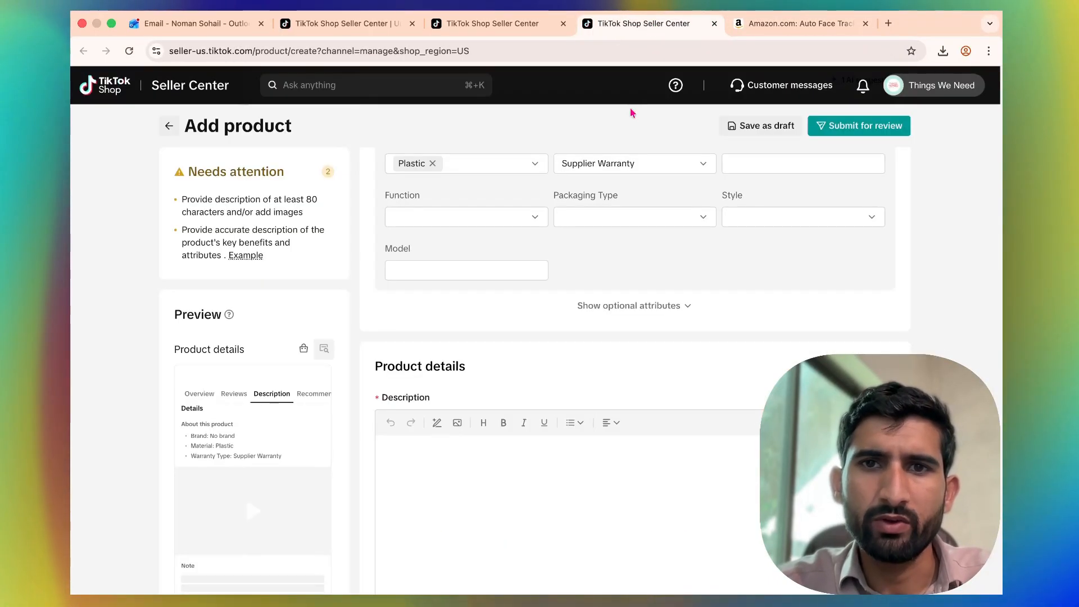
pyautogui.click(514, 458)
pyautogui.press('super+v')
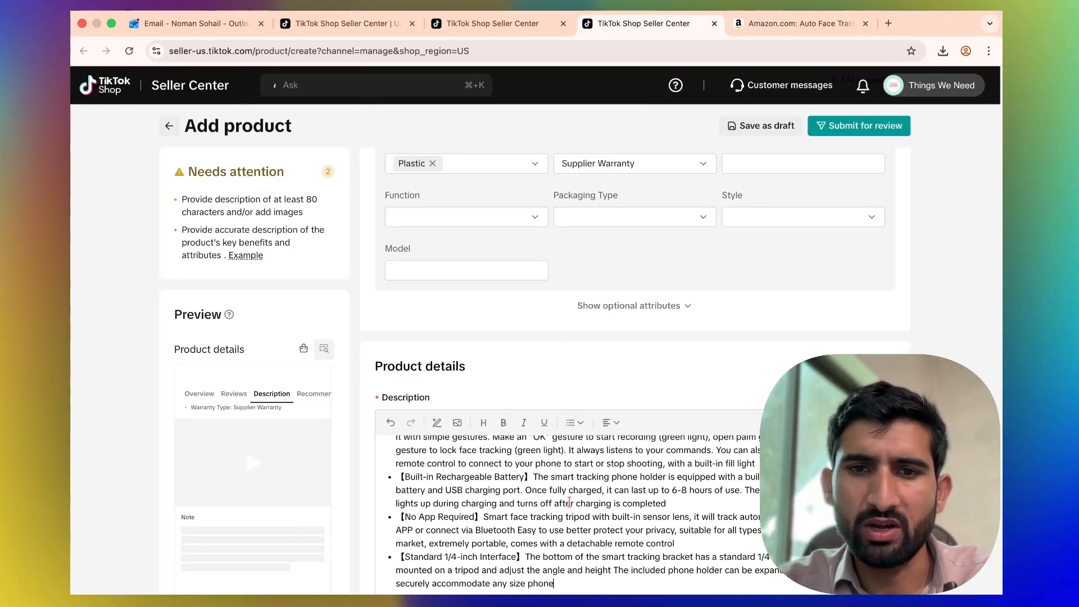
# Review the tripod's price and details on the Amazon listing before filling sales information.
pyautogui.scroll(-10, 635, 358)
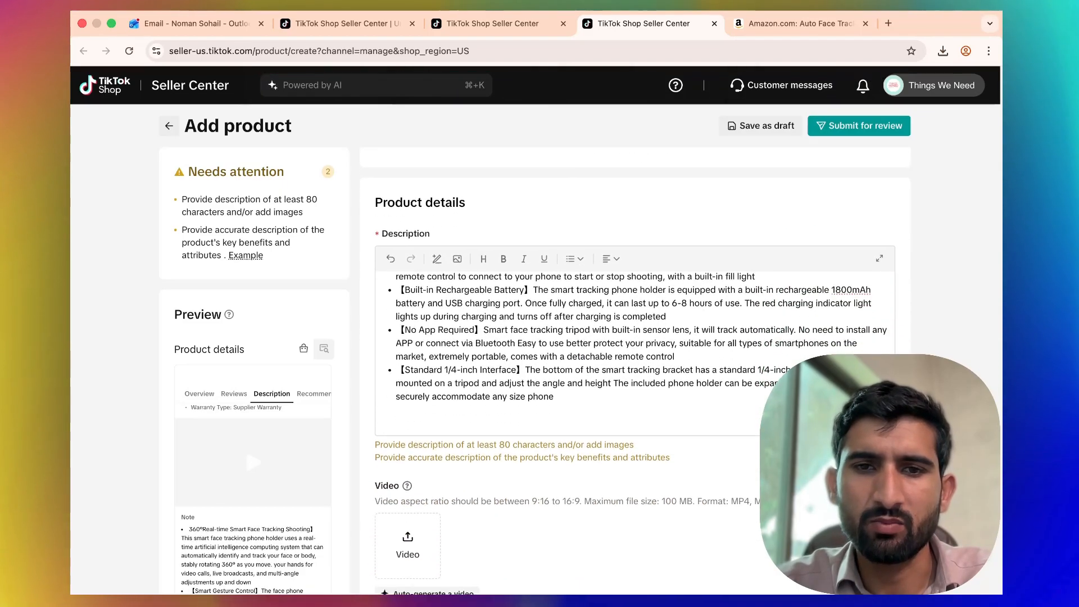
pyautogui.scroll(4, 635, 358)
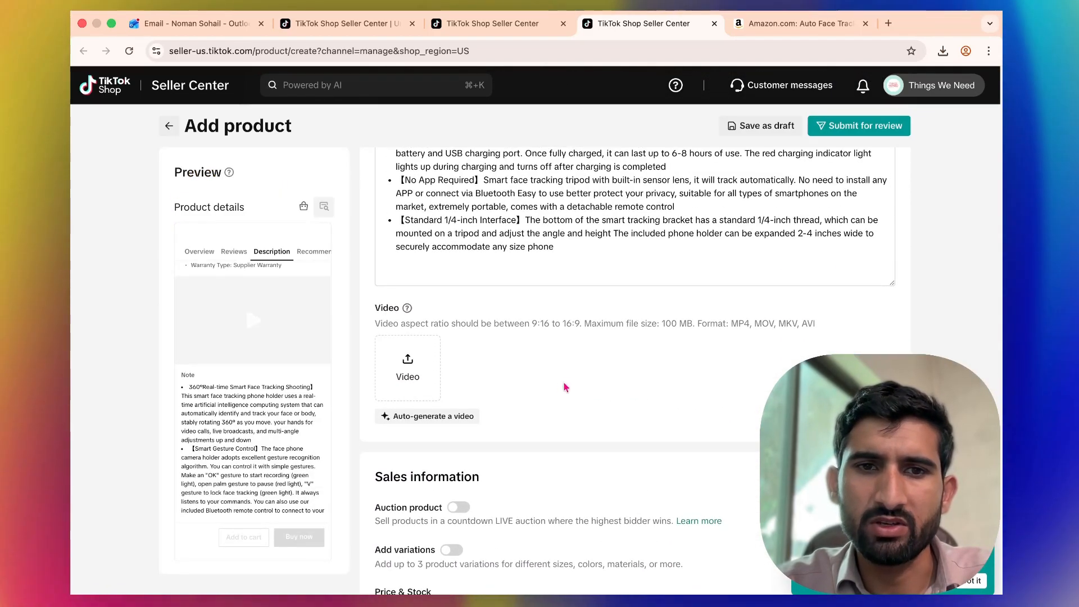
pyautogui.scroll(-2, 510, 454)
pyautogui.scroll(-4, 511, 454)
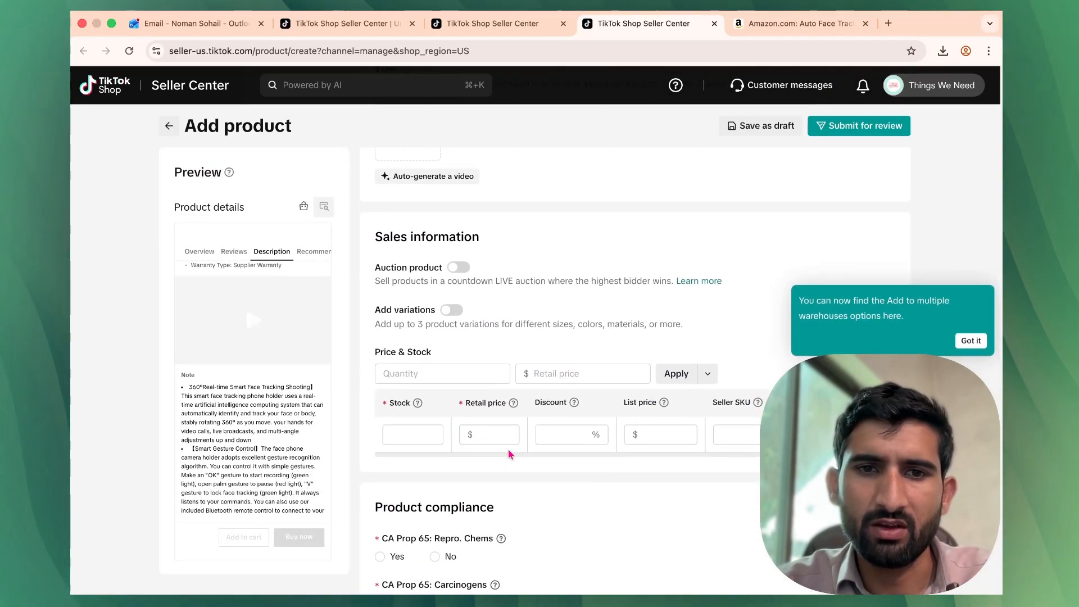
pyautogui.click(764, 25)
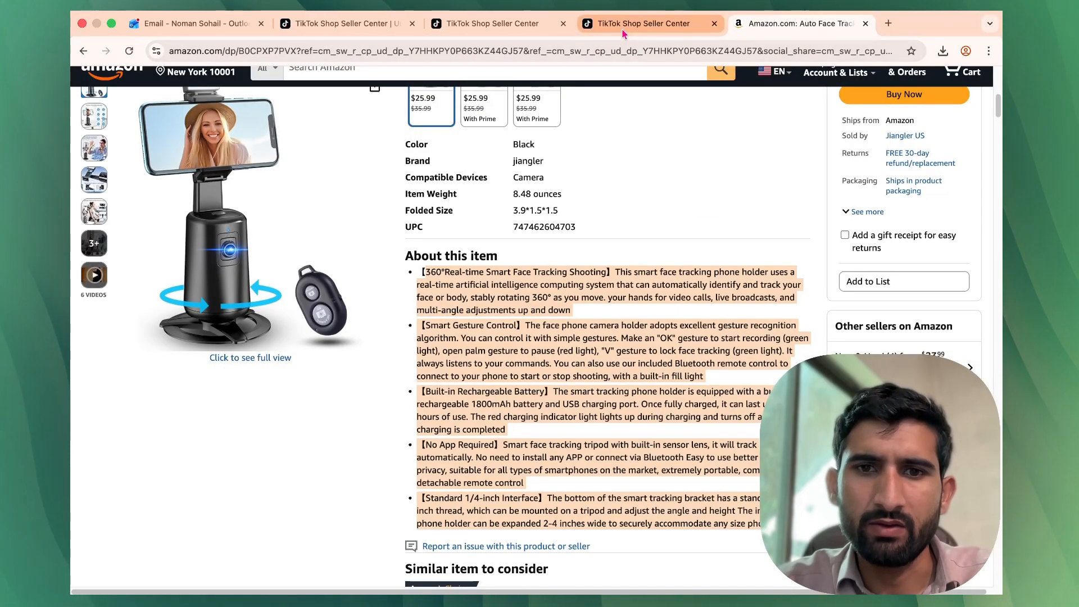
pyautogui.scroll(15, 646, 225)
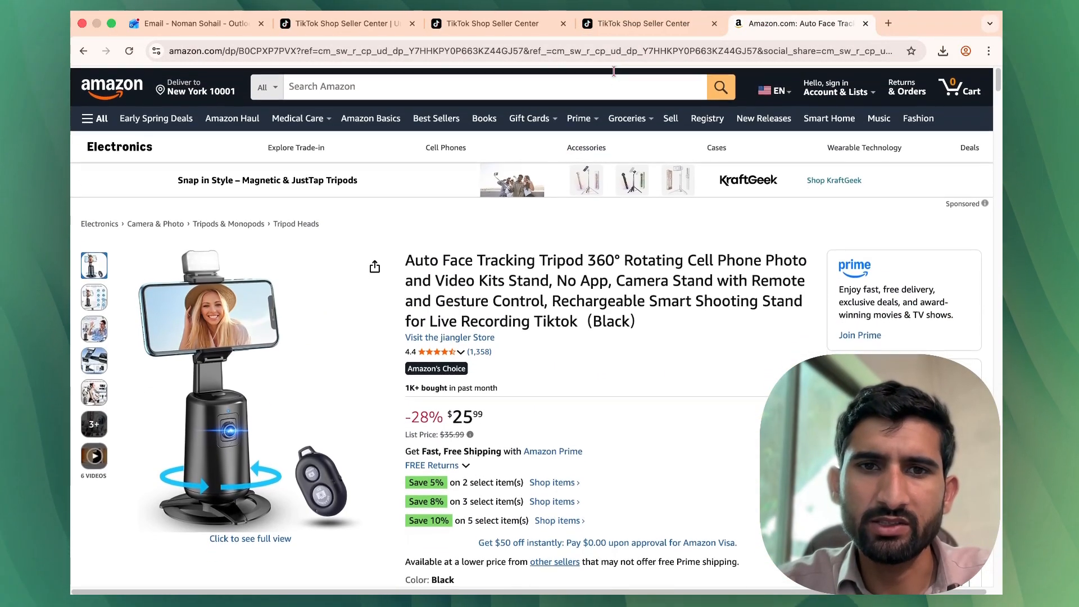
pyautogui.click(620, 24)
pyautogui.hotkey('ctrl', 'shift', 'Tab')
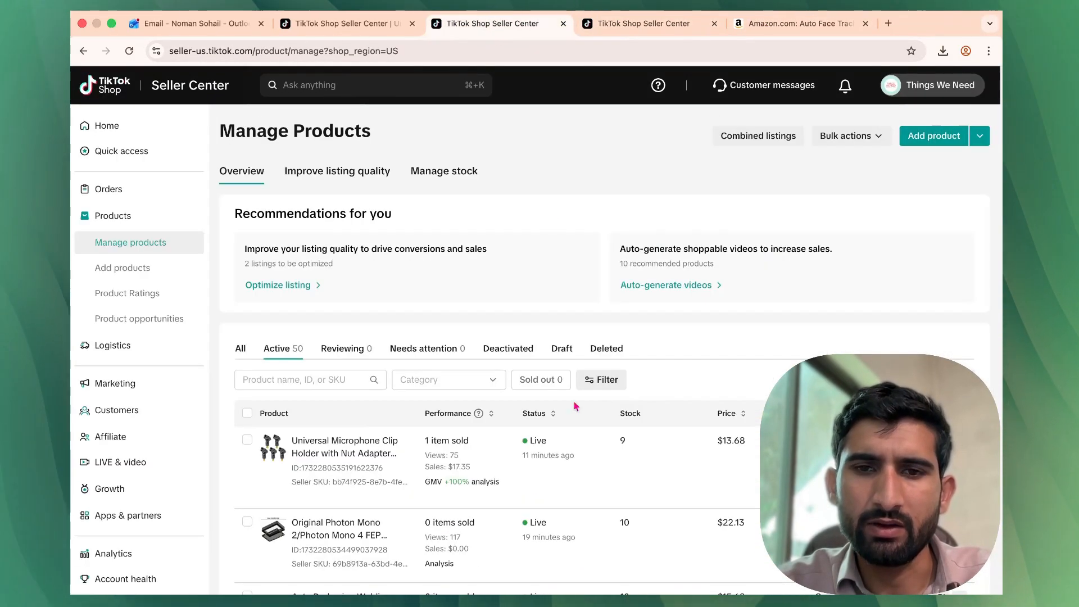
pyautogui.hotkey('ctrl', 'Tab')
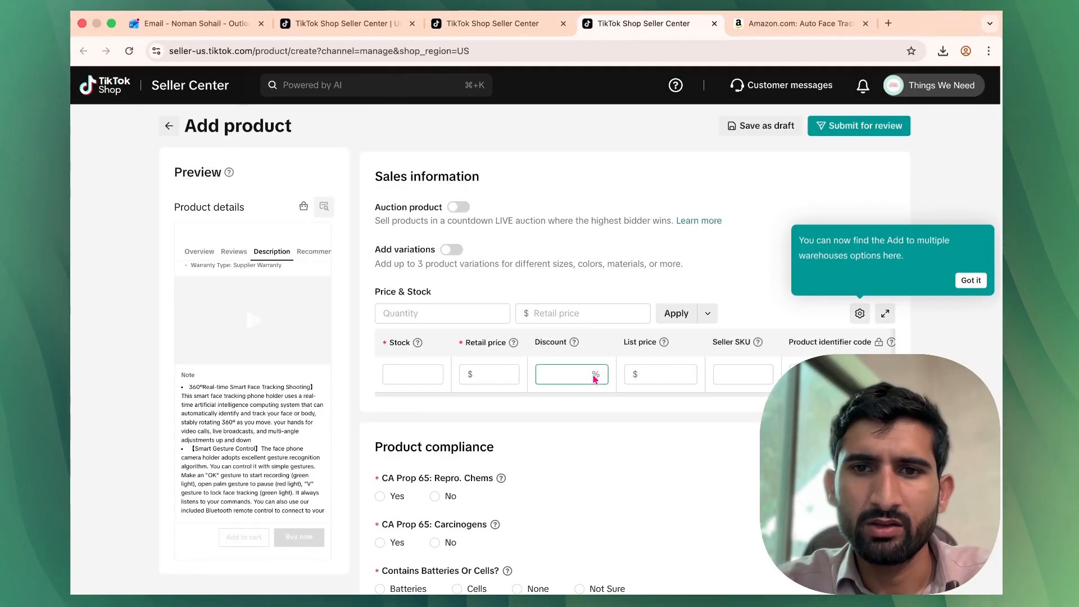
# Set the product stock to 100 and move to the retail price field.
pyautogui.click(417, 373)
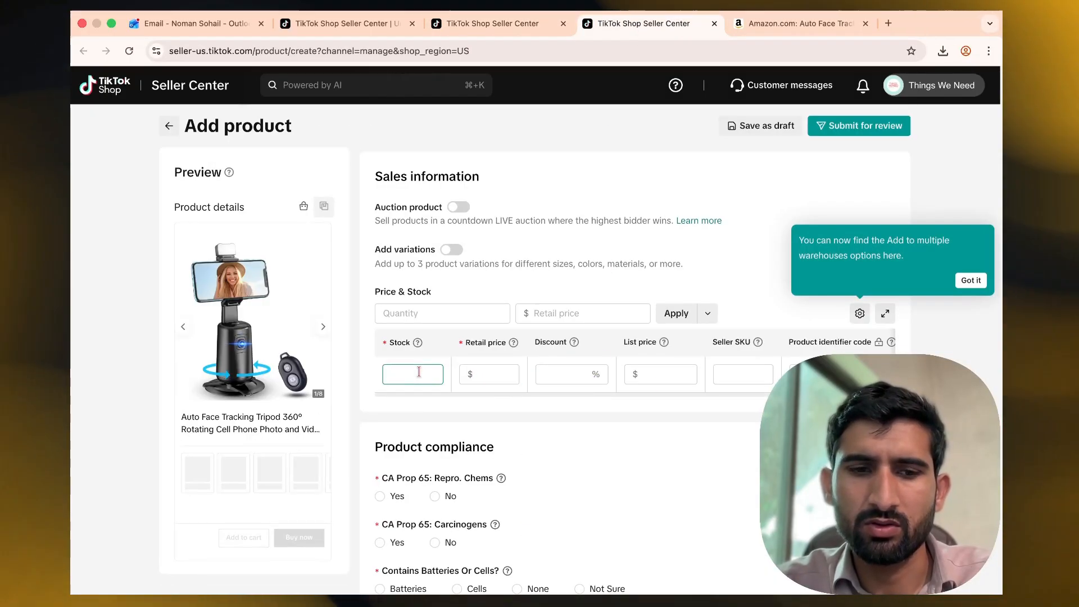
pyautogui.write('100')
pyautogui.click(498, 372)
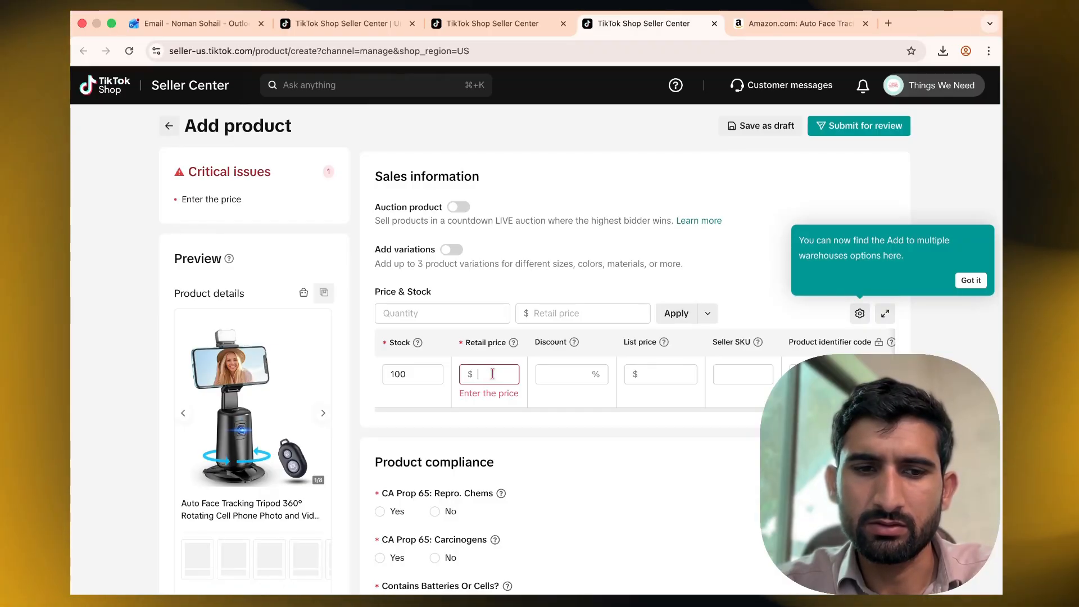
# Set the retail price to 32 and the list price to 36.
pyautogui.click(492, 374)
pyautogui.write('32')
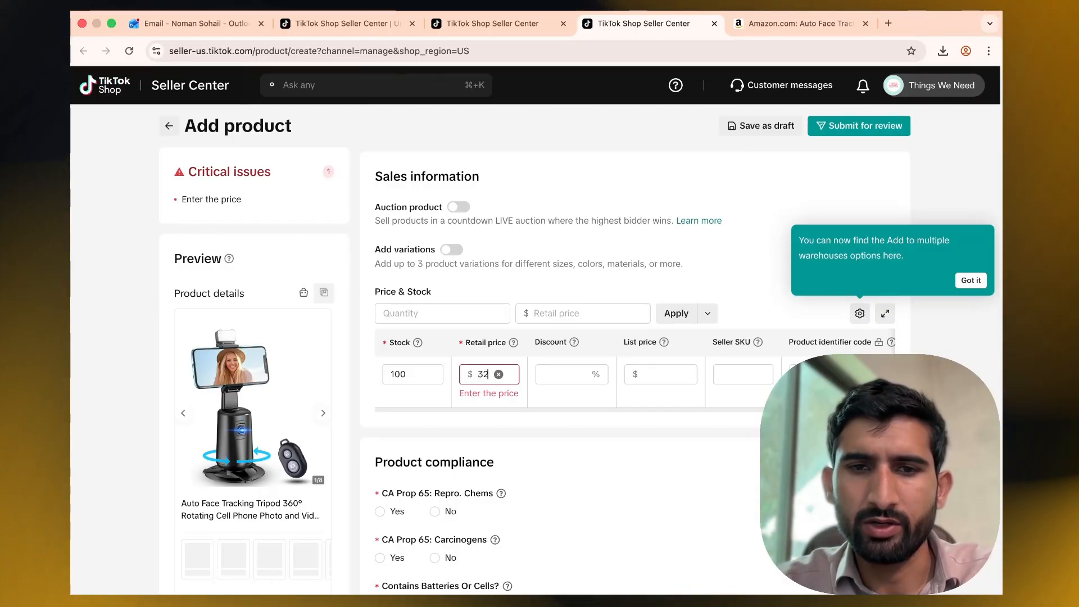
pyautogui.click(663, 374)
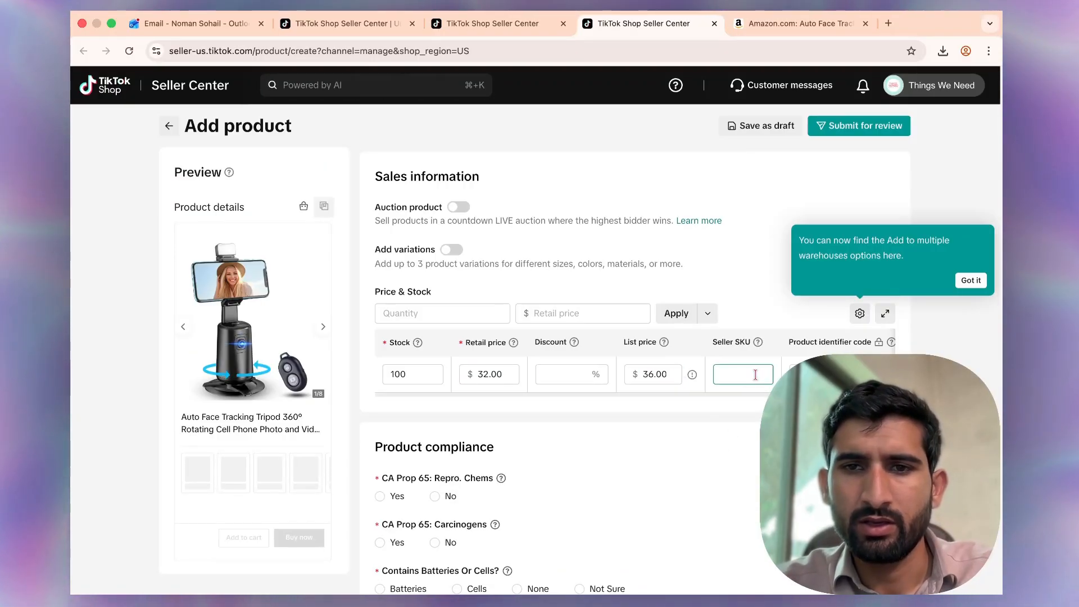
# Copy the product's ASIN from the Amazon page address and enter it as the Seller SKU.
pyautogui.click(792, 25)
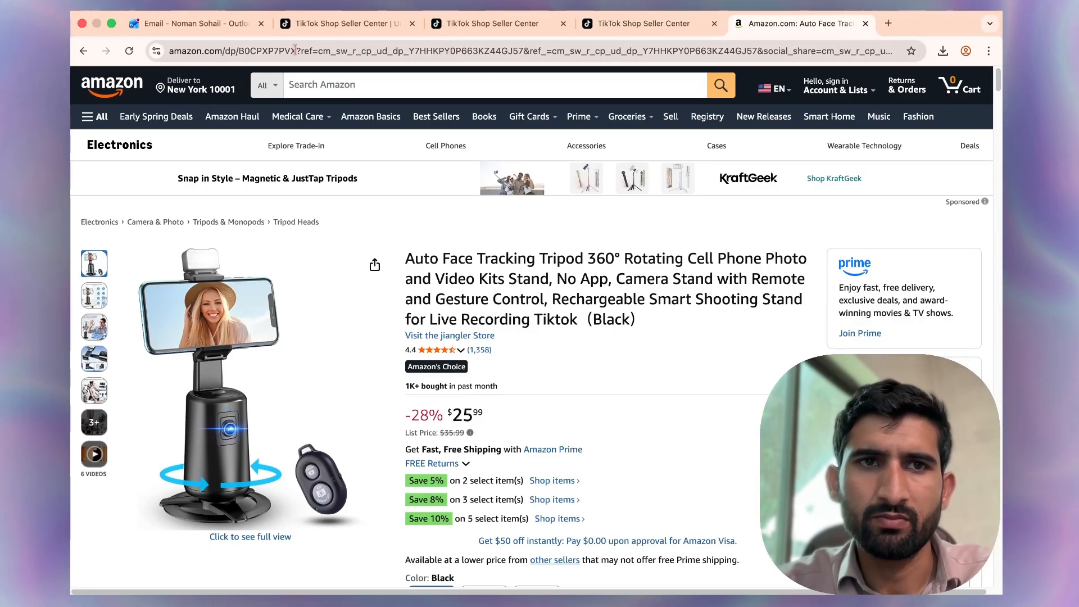
pyautogui.moveTo(280, 47); pyautogui.dragTo(282, 52)
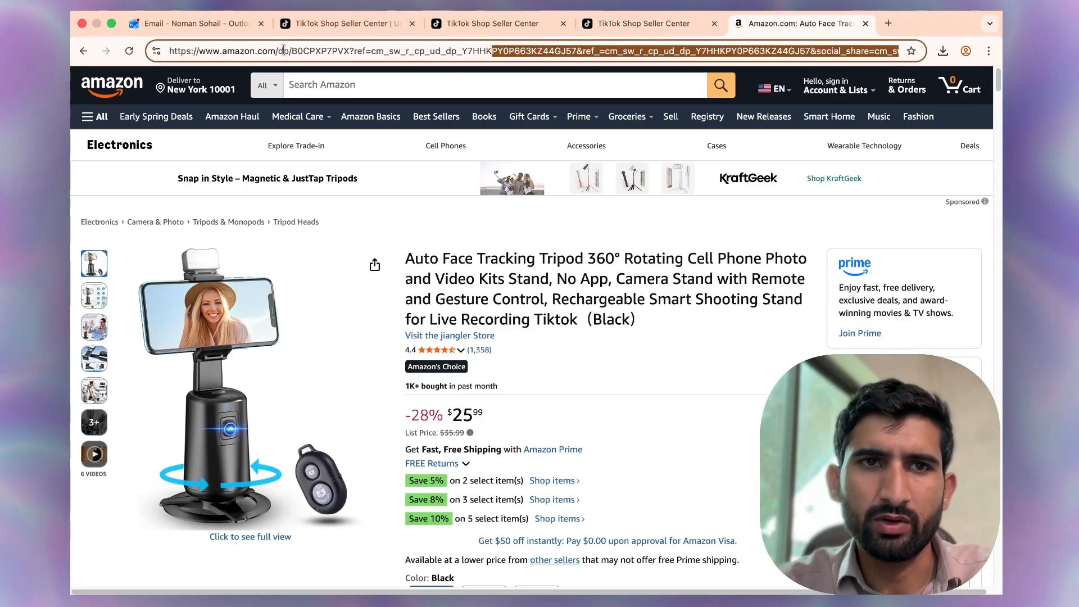
pyautogui.doubleClick(318, 51)
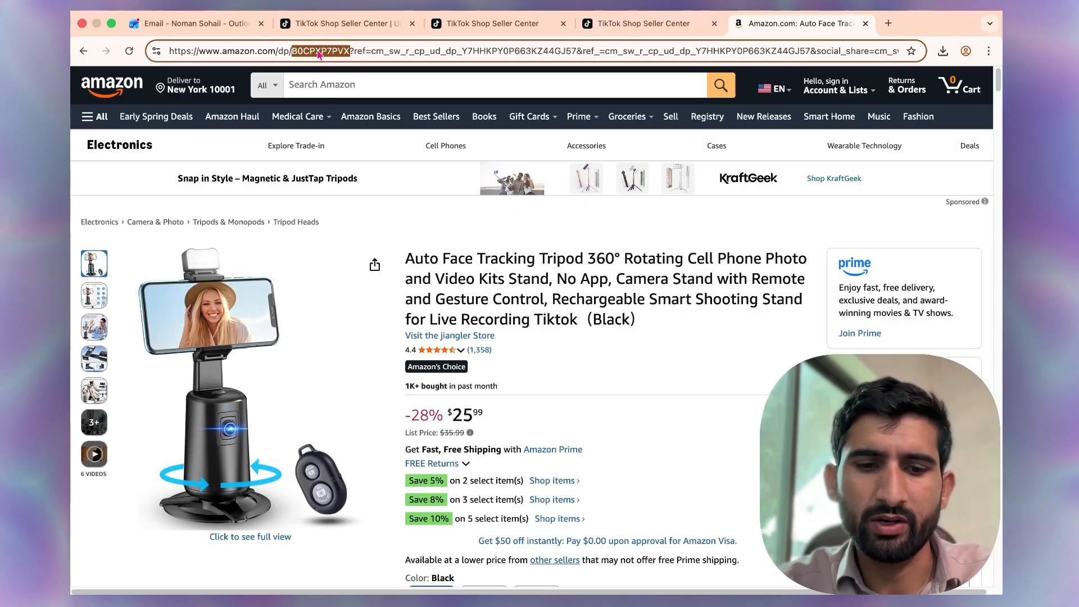
pyautogui.click(656, 33)
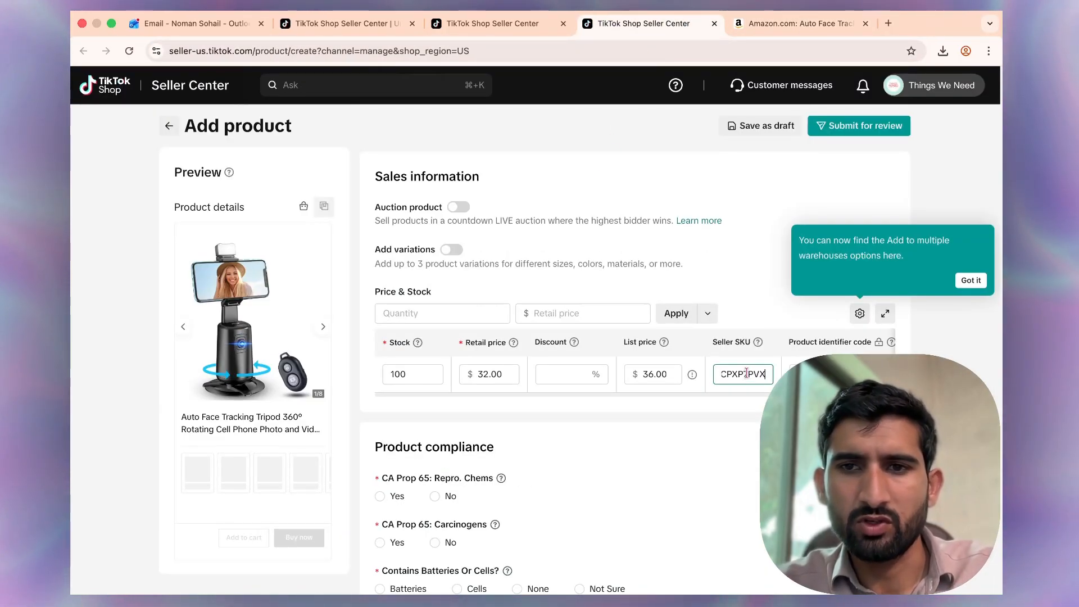
# Scroll the Amazon listing down to its product information and check the ASIN against the Seller SKU.
pyautogui.click(788, 23)
pyautogui.scroll(-20, 506, 515)
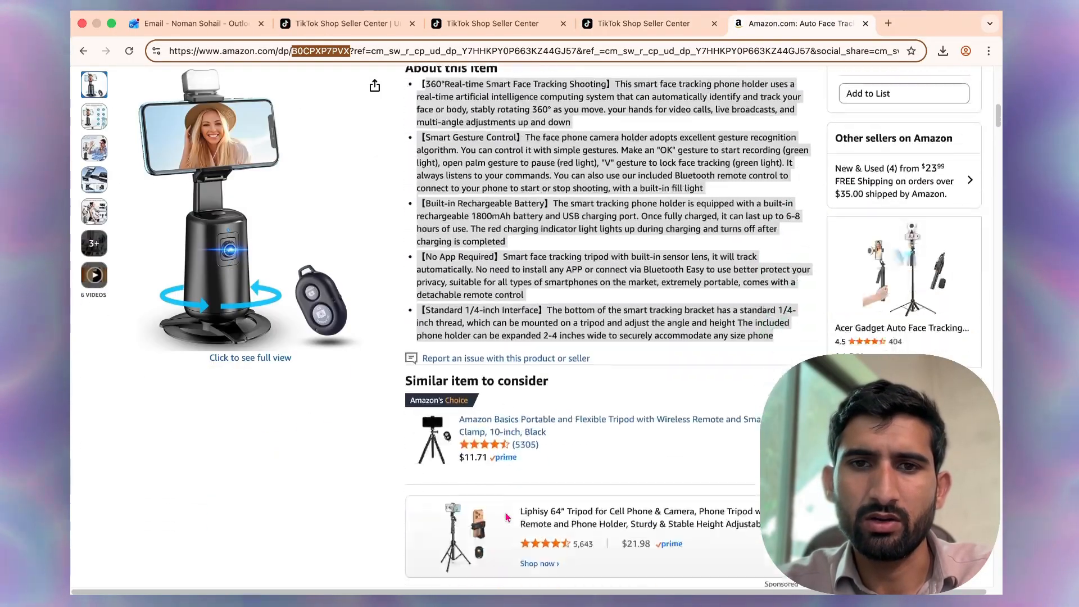
pyautogui.scroll(-20, 508, 517)
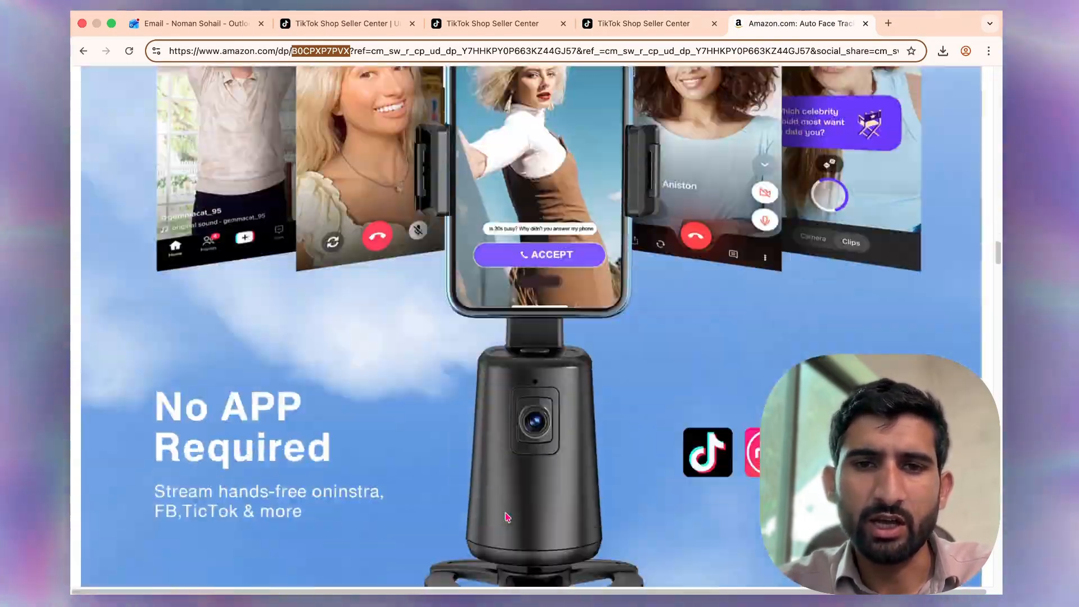
pyautogui.scroll(-20, 508, 517)
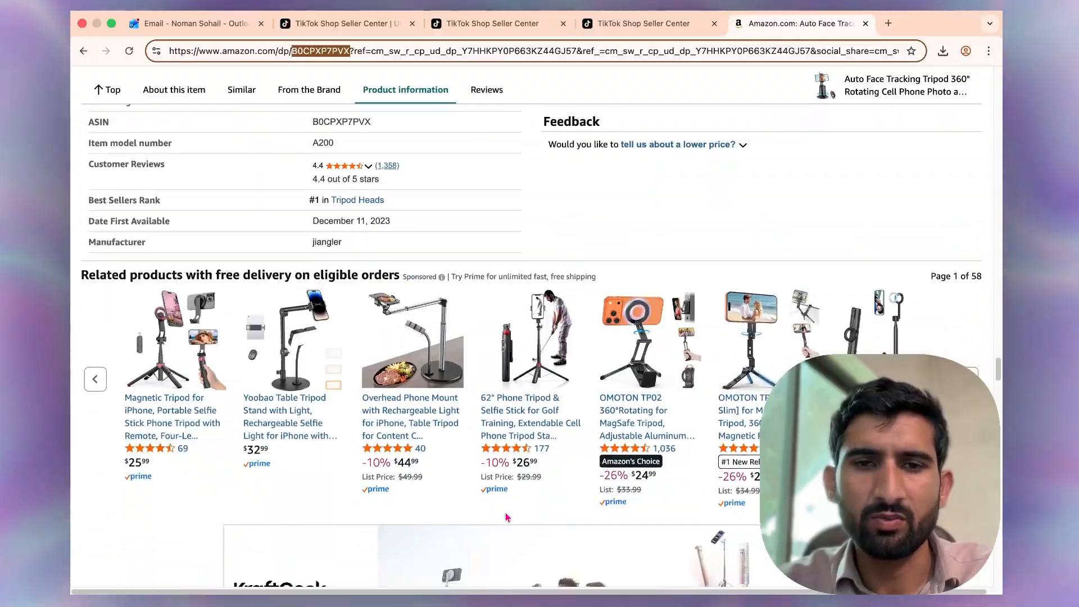
pyautogui.scroll(-10, 505, 504)
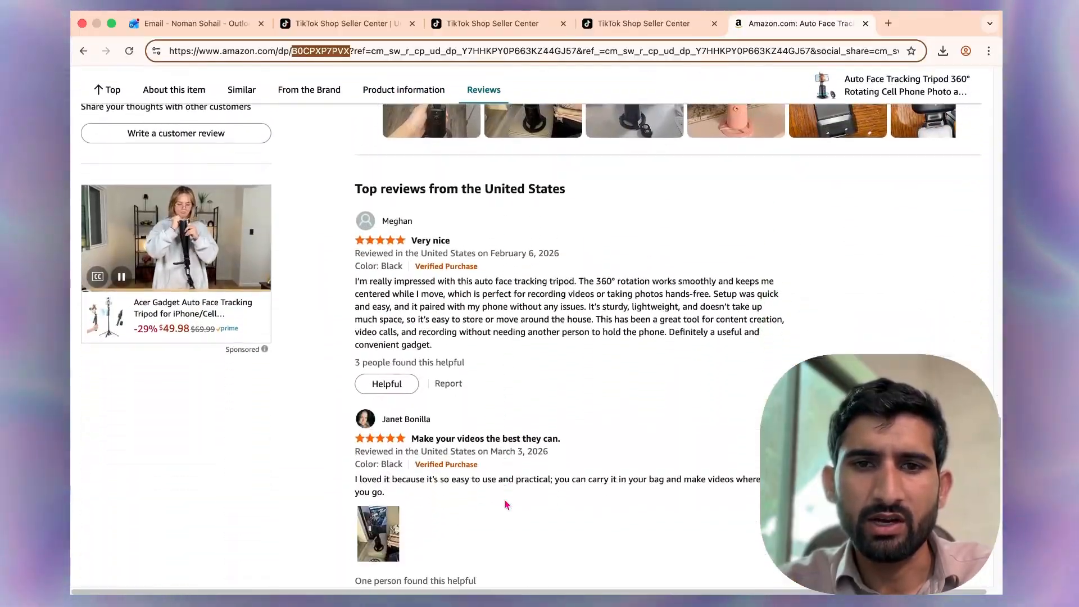
pyautogui.scroll(20, 505, 505)
pyautogui.scroll(-10, 505, 504)
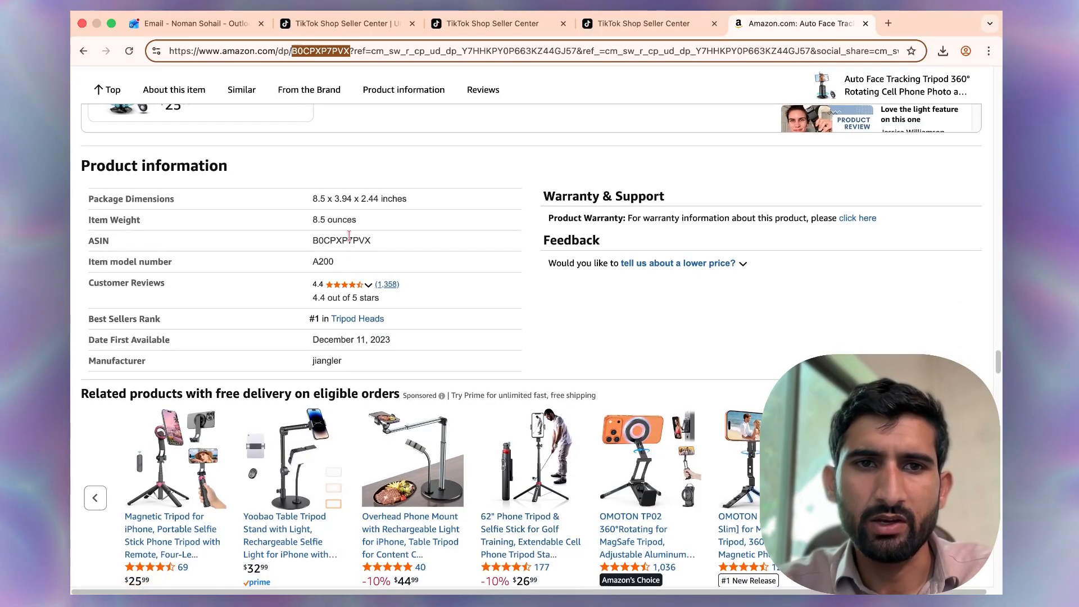
pyautogui.doubleClick(349, 240)
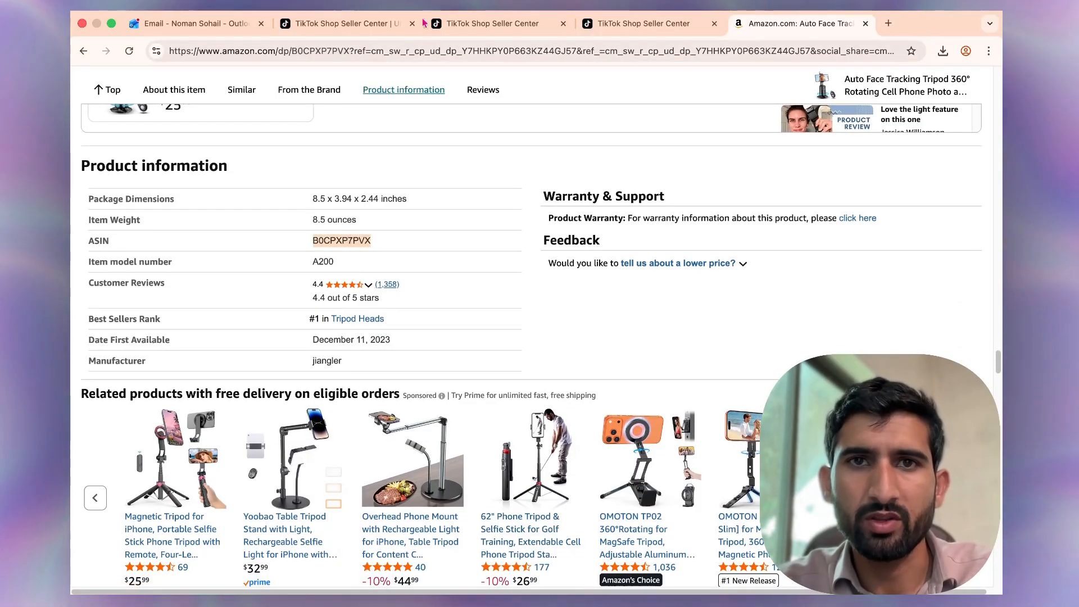
pyautogui.click(659, 24)
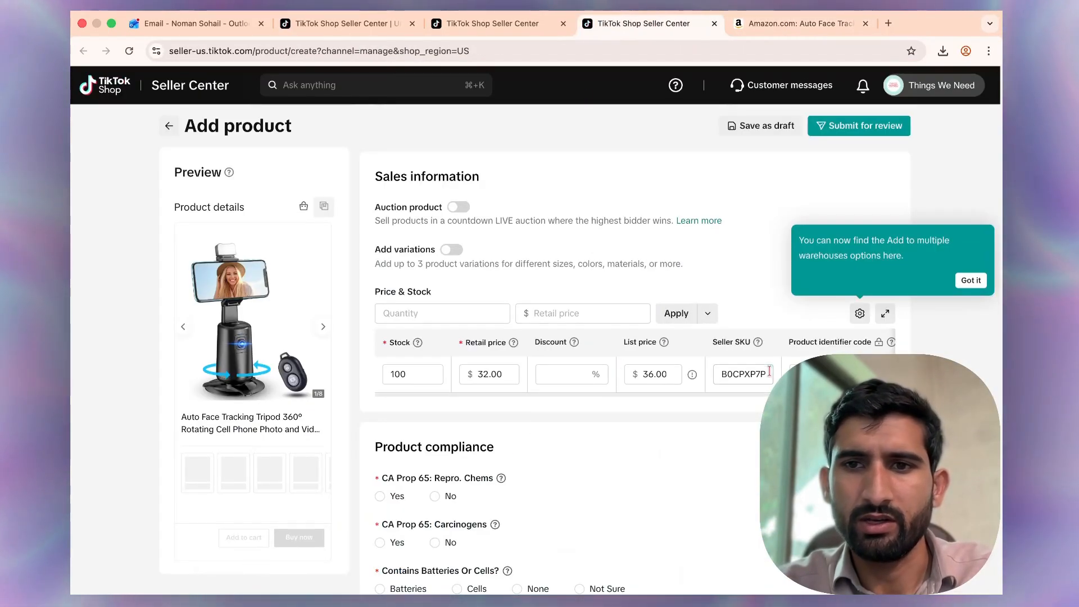
# Answer No to both CA Prop 65 compliance questions and None for batteries or cells.
pyautogui.scroll(-5, 707, 502)
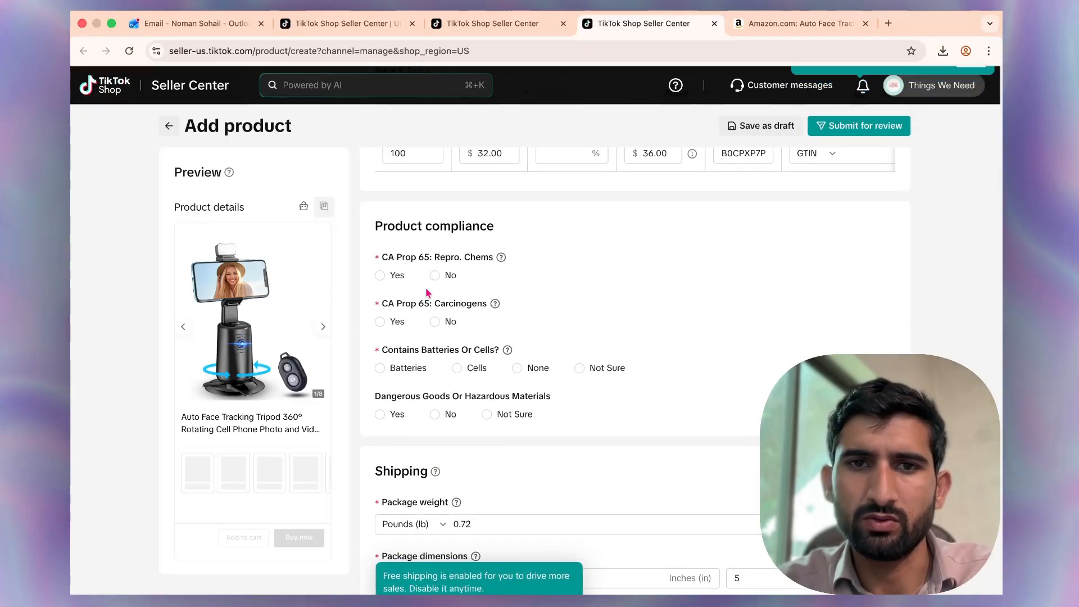
pyautogui.click(436, 275)
pyautogui.click(436, 322)
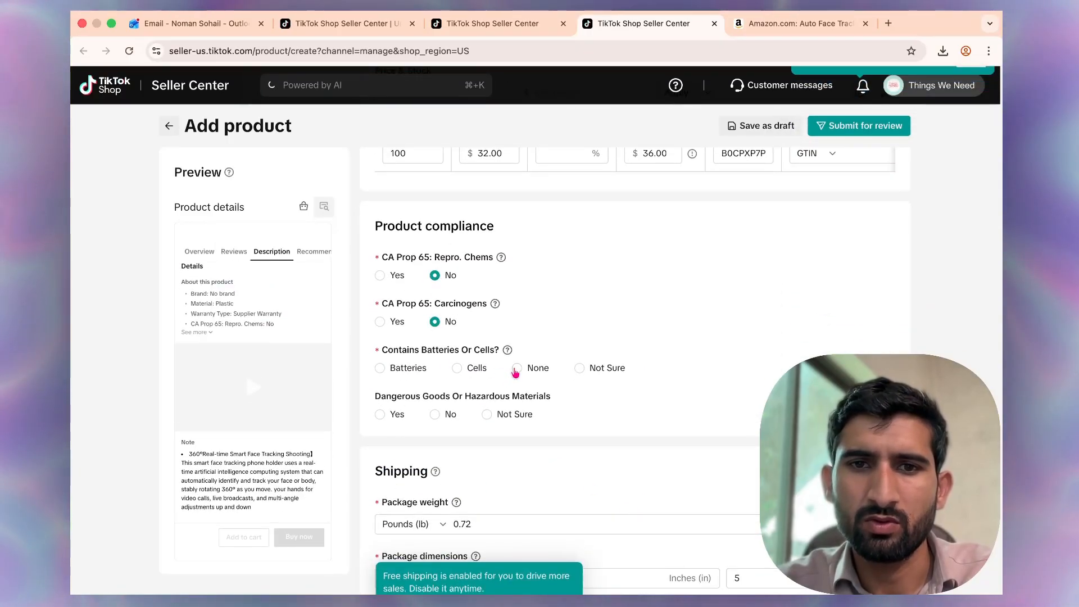
# Dismiss the free shipping tip and submit the product listing for review.
pyautogui.scroll(-3, 516, 389)
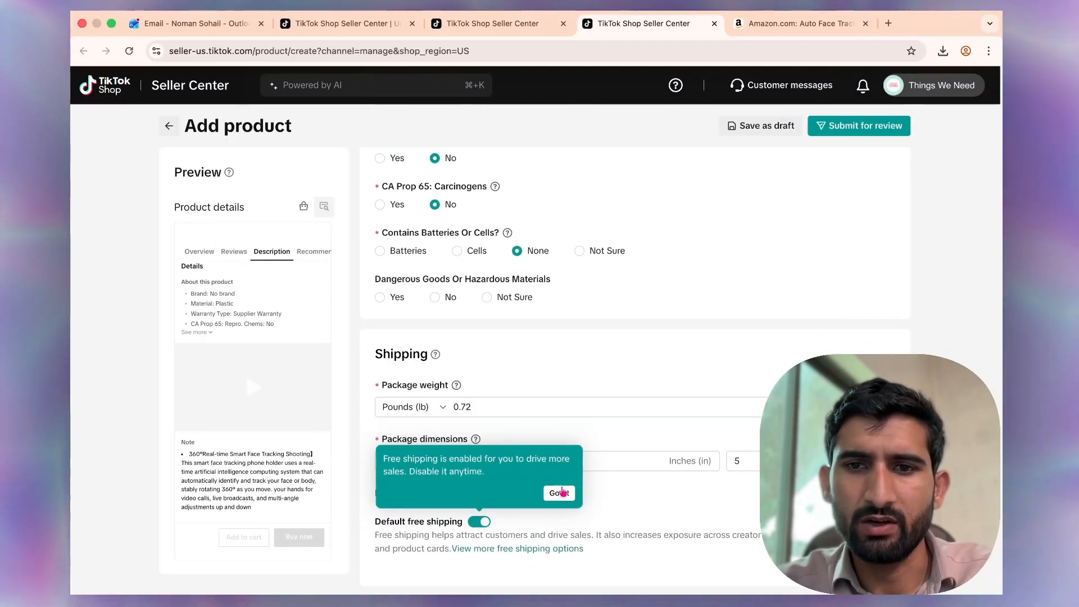
pyautogui.click(563, 493)
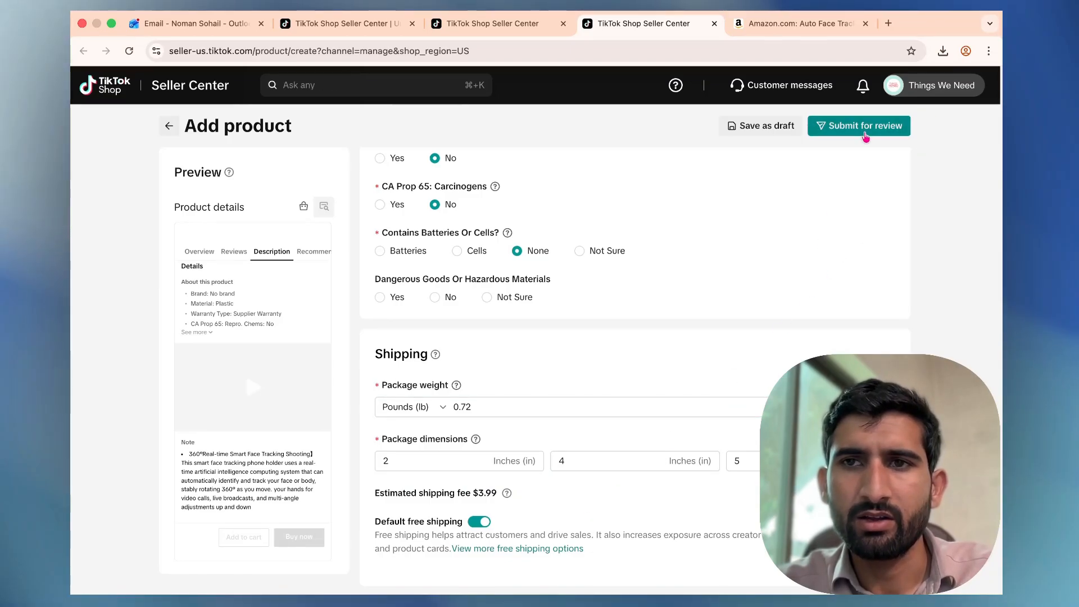
pyautogui.click(866, 129)
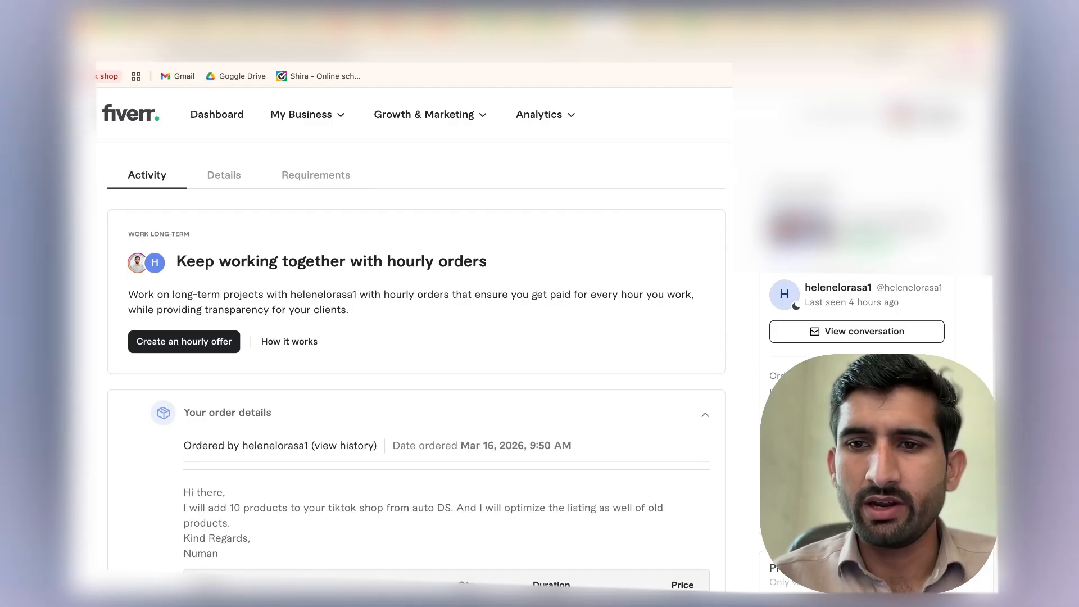
# Scroll through the Fiverr order page to review the order details, requirements and delivery.
pyautogui.scroll(-3, 613, 374)
pyautogui.scroll(-10, 613, 374)
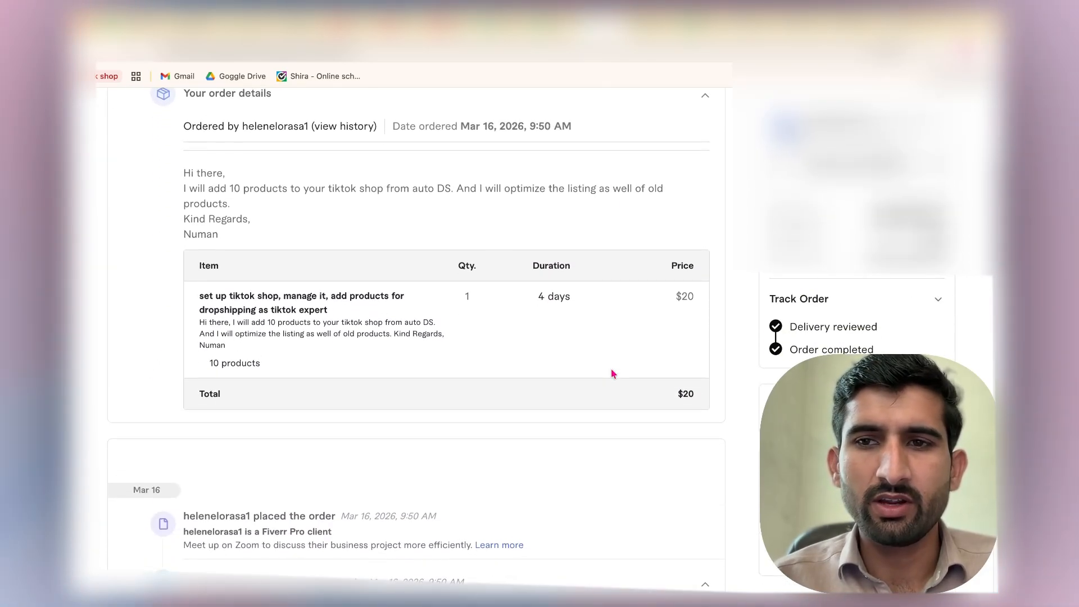
pyautogui.scroll(-10, 613, 374)
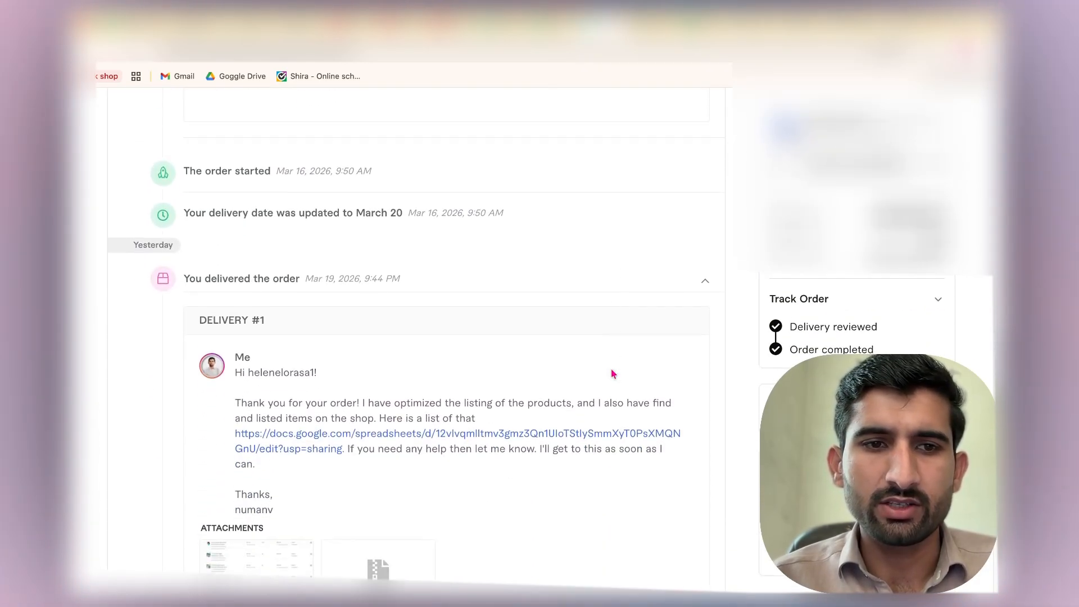
pyautogui.scroll(7, 613, 374)
pyautogui.scroll(12, 612, 368)
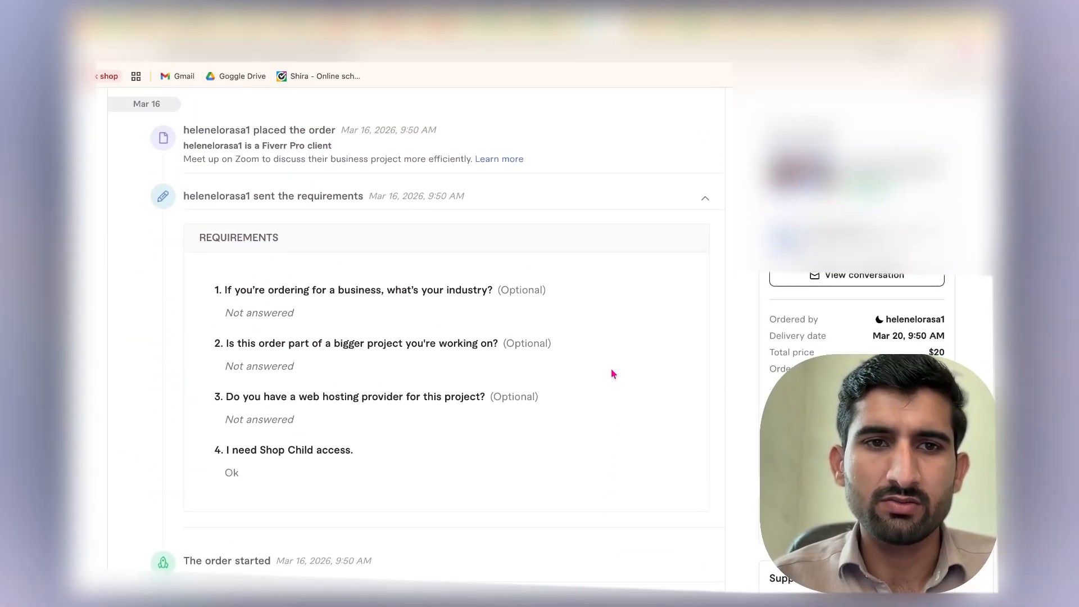
pyautogui.scroll(5, 576, 396)
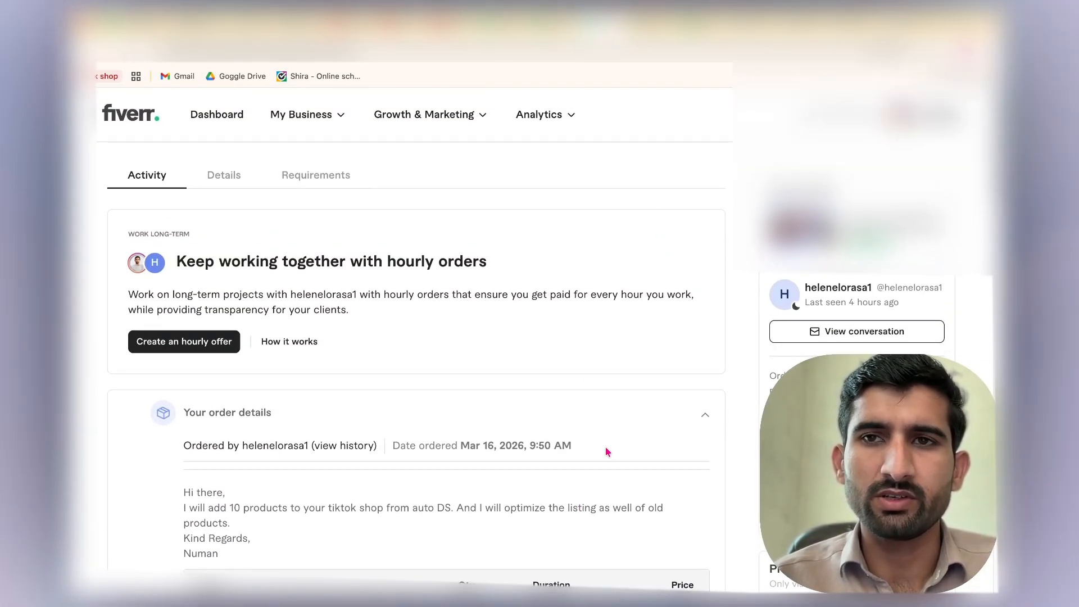
pyautogui.moveTo(596, 605)
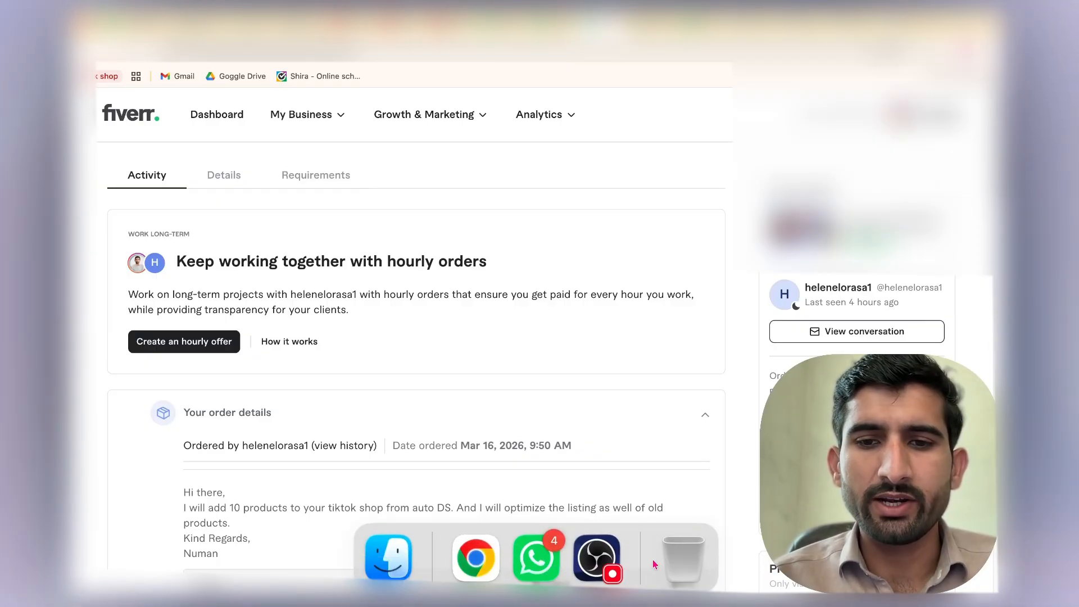